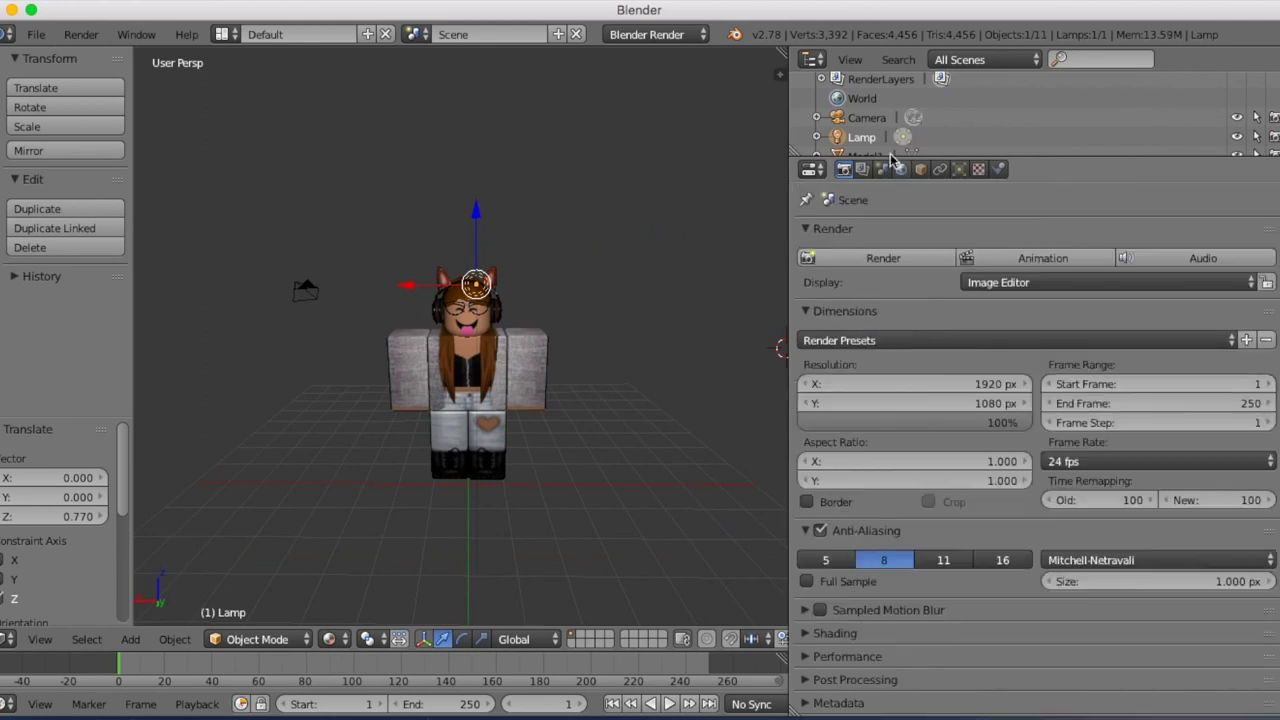
Set the world's environment lighting energy to 0.630.
scroll(814, 394, "down", 3)
left_click_drag(914, 424, 934, 424)
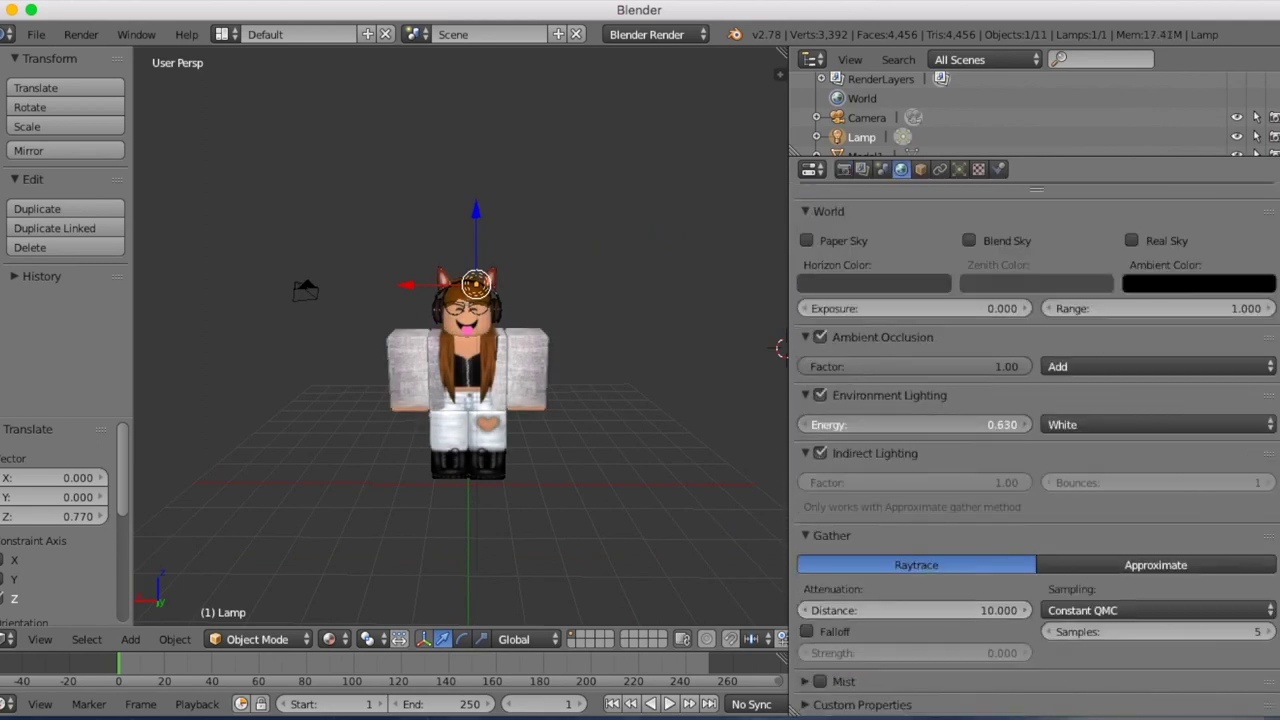
scroll(1150, 644, "up", 3)
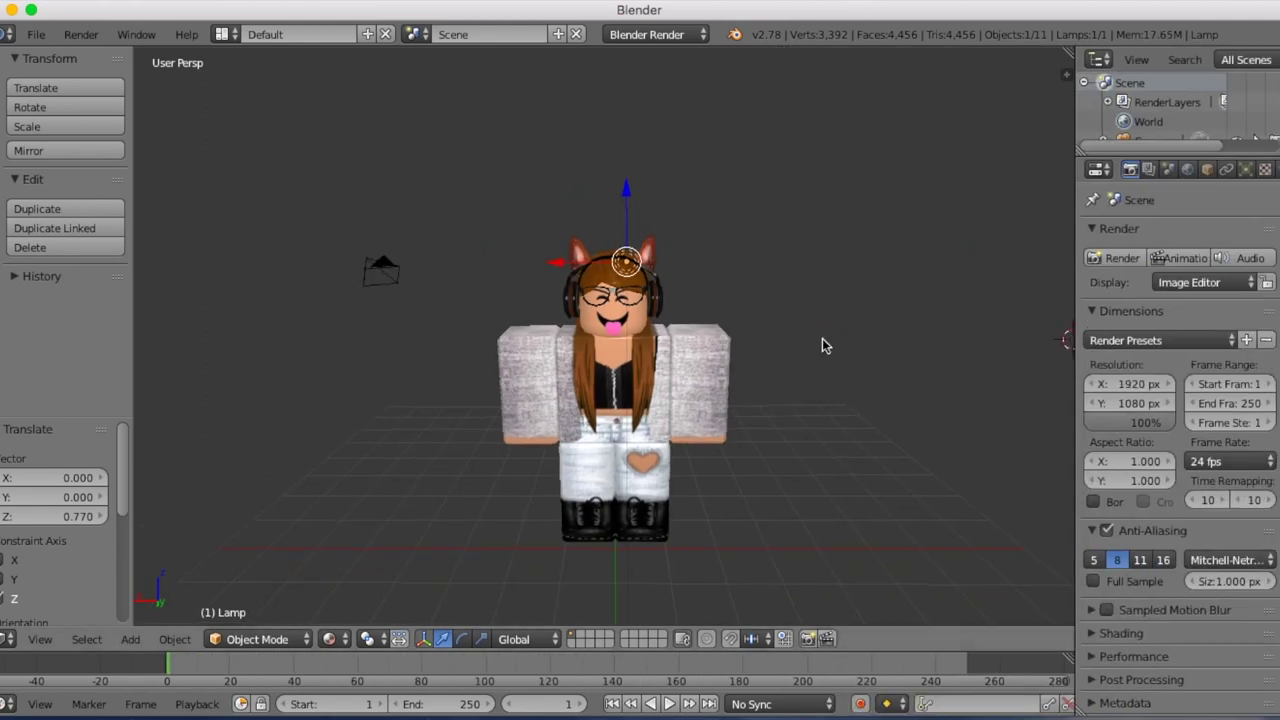
Put the avatar's head parts into a new group and check the framing through the camera.
right_click(544, 487)
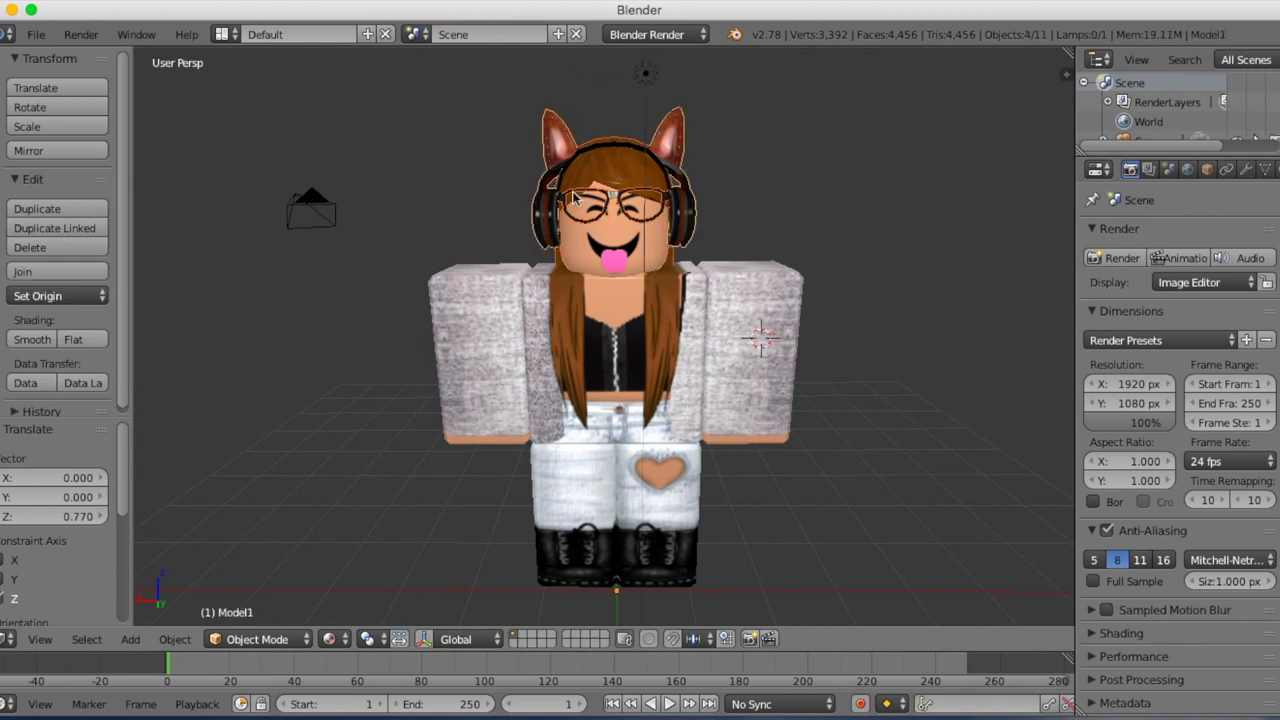
key("shift+f")
left_click(604, 336)
left_click(40, 639)
left_click(66, 569)
key("shift+f")
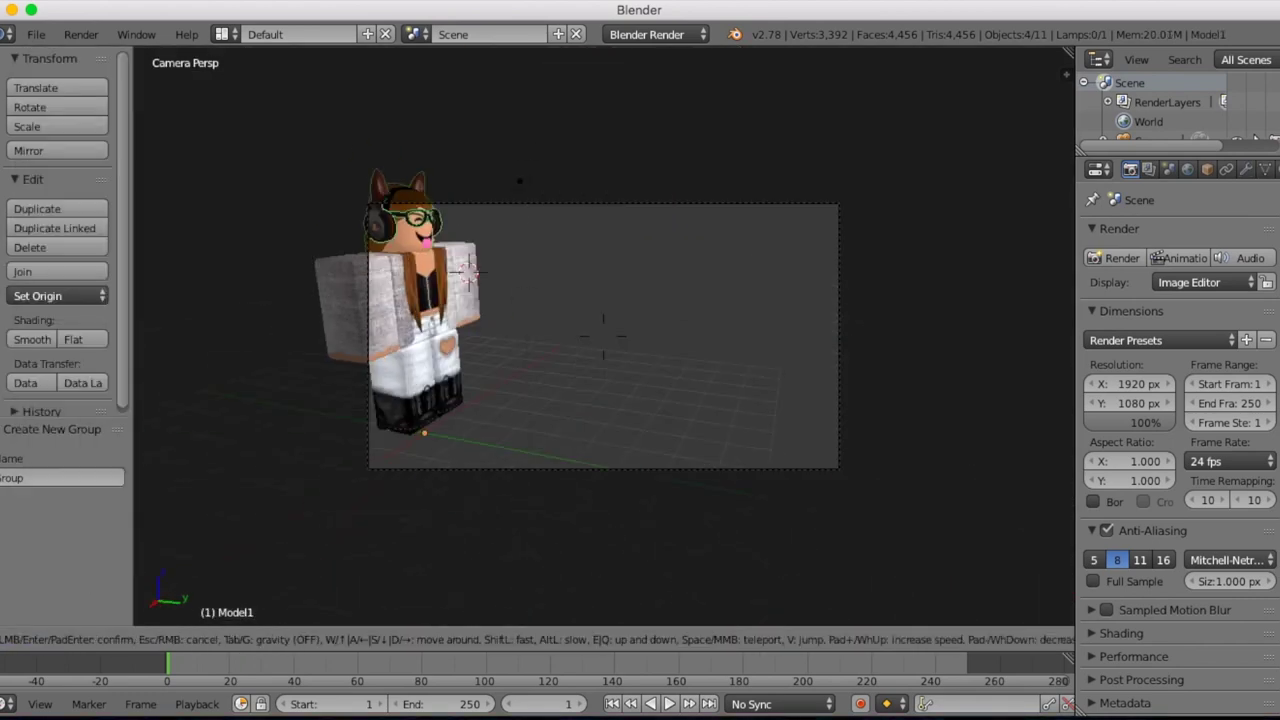
key("Return")
left_click(40, 639)
left_click(51, 571)
key("shift+f")
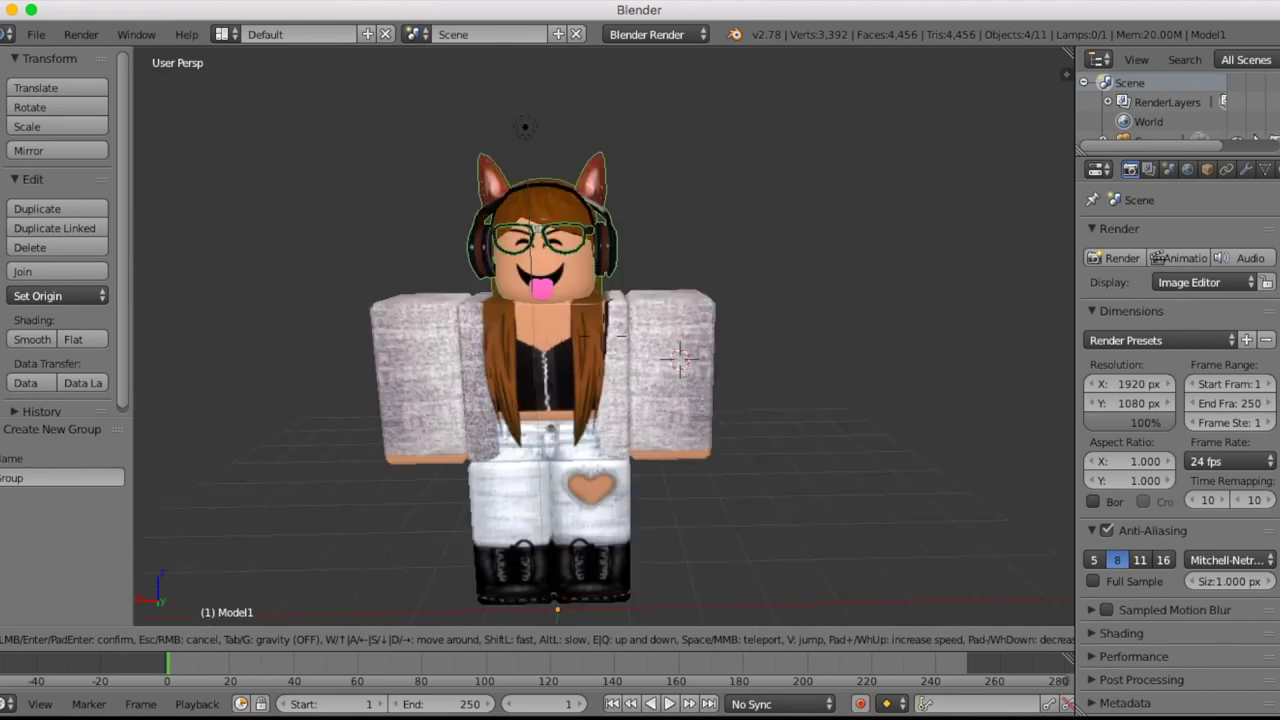
key("w")
key("s")
left_click(585, 336)
left_click(243, 639)
left_click(255, 595)
right_click(550, 334)
left_click(243, 639)
left_click(255, 616)
Select the grouped head parts, reset their origin and move them 0.044 along X.
right_click(550, 350)
key("shift+g")
left_click(549, 474)
left_click(57, 295)
left_click(110, 383)
left_click_drag(640, 270, 674, 287)
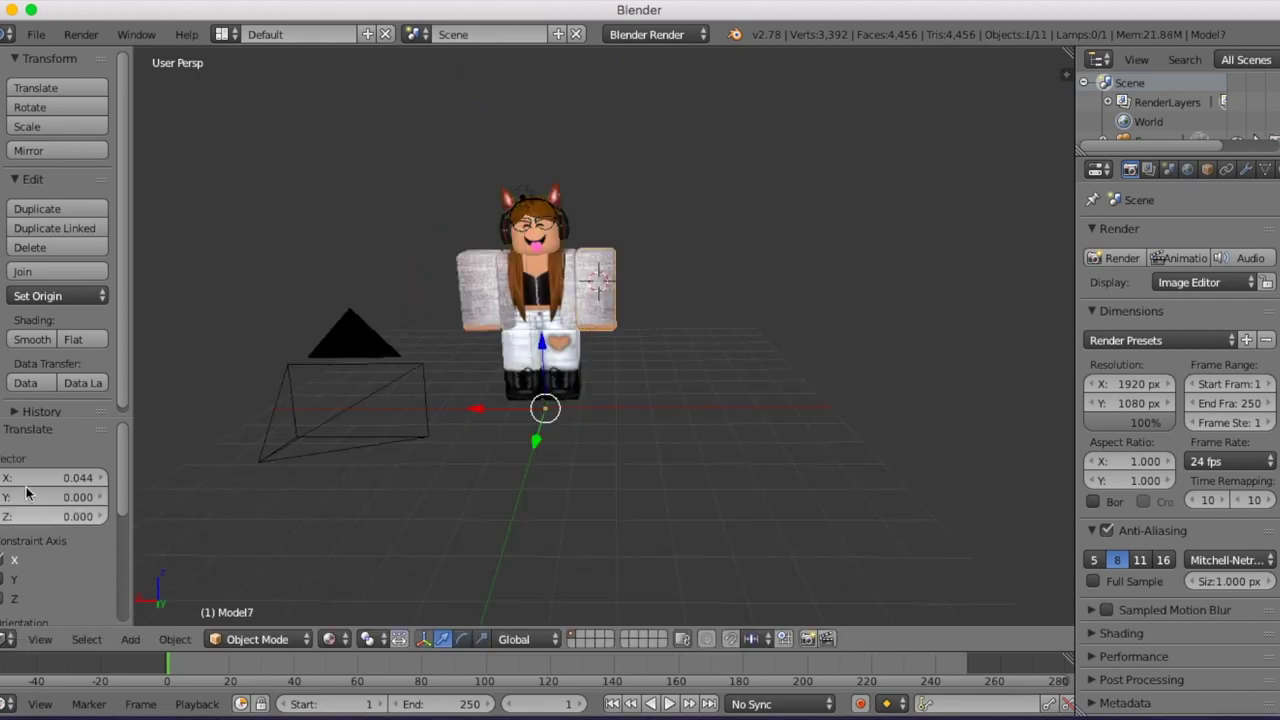
Reposition the camera so the whole avatar fits in its frame, and return to the free view.
key("KP_0")
key("shift+f")
key("w")
key("s")
left_click(472, 462)
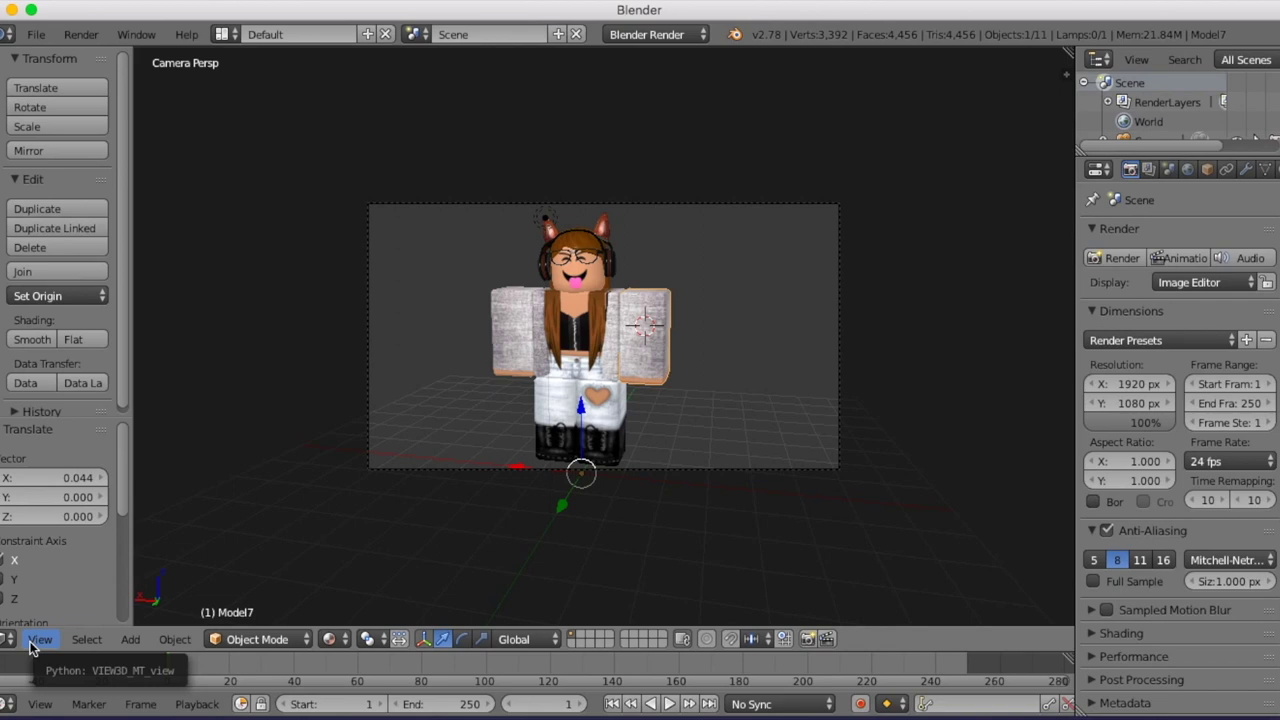
left_click(40, 640)
left_click(45, 568)
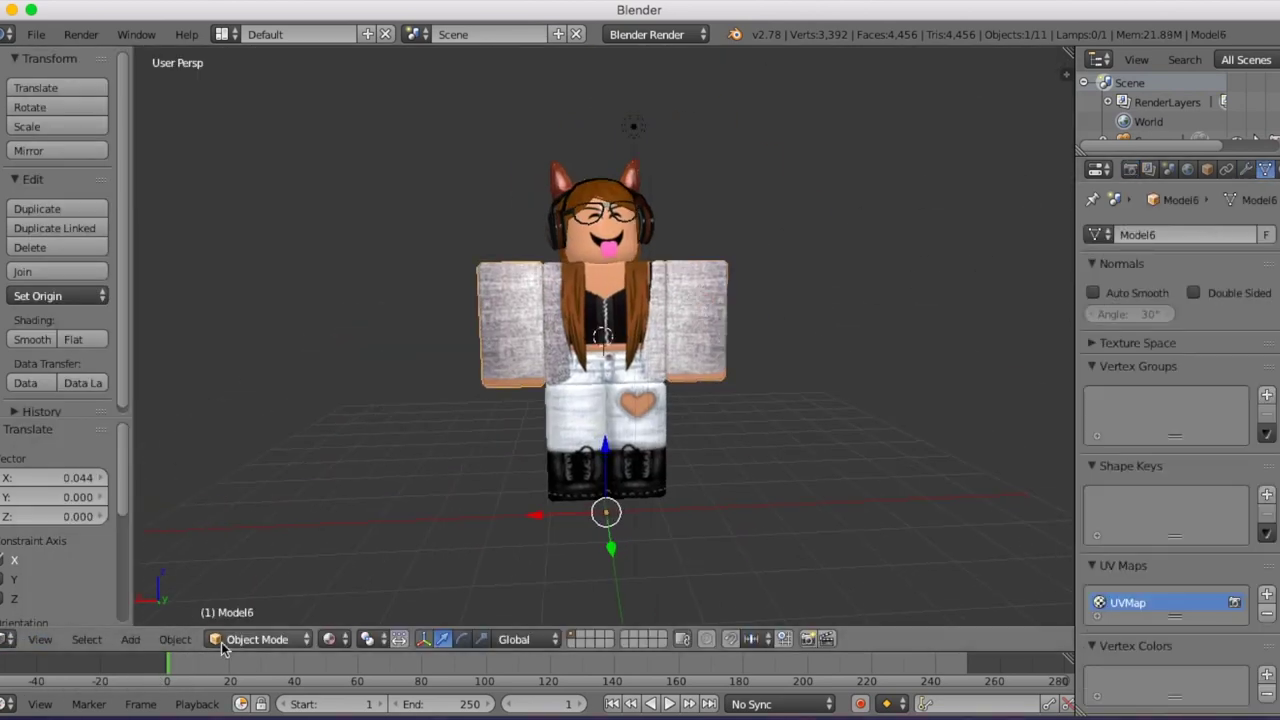
Enter Edit Mode on the avatar's right arm (Model6) and subdivide its mesh.
left_click(230, 640)
left_click(240, 594)
scroll(56, 400, "down", 1)
left_click(53, 412)
key("shift+f")
key("w")
left_click(604, 336)
Rotate the subdivided right arm outward from the shoulder and adjust its position, including 0.030 along Z.
left_click(421, 639)
left_click_drag(554, 262, 563, 264)
left_click(403, 639)
left_click_drag(484, 334, 476, 334)
mouse_move(540, 290)
left_mouse_down()
mouse_move(546, 255)
mouse_move(539, 303)
left_mouse_up()
left_click(421, 639)
left_click(405, 640)
key("a")
scroll(551, 463, "up", 8)
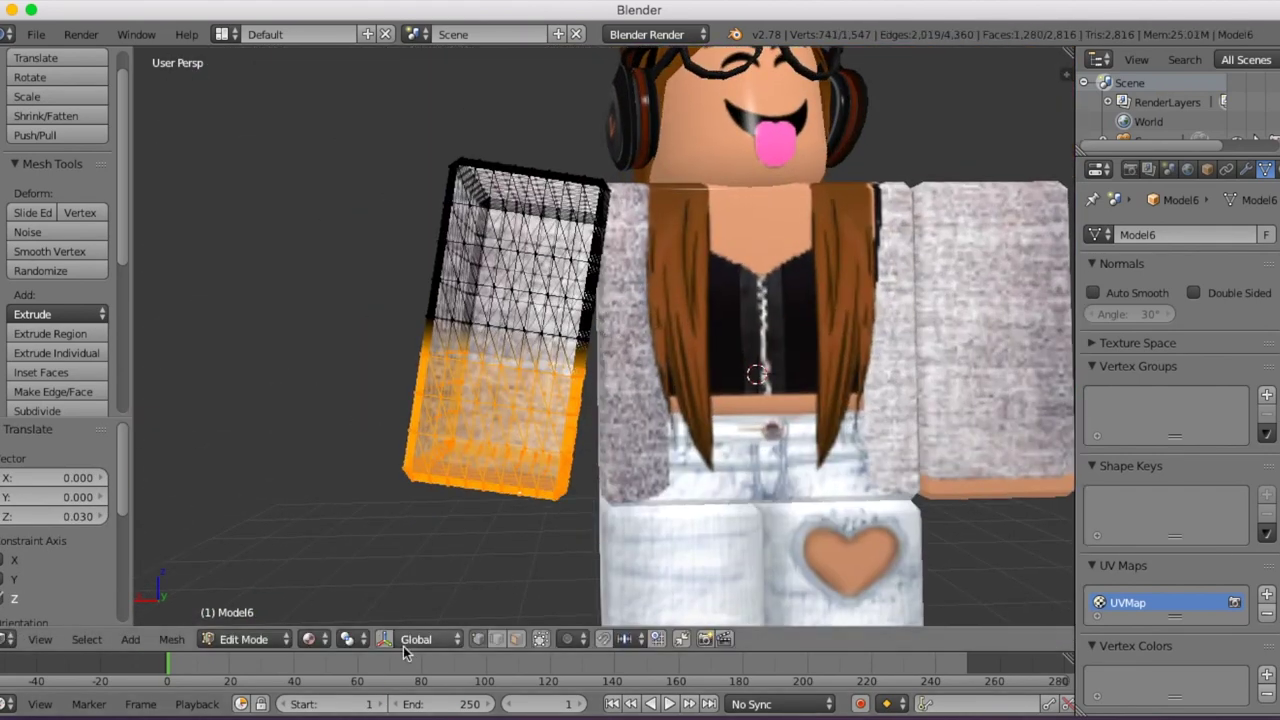
Bend the right arm by shifting its selected lower half along X, and leave Edit Mode.
key("g")
key("x")
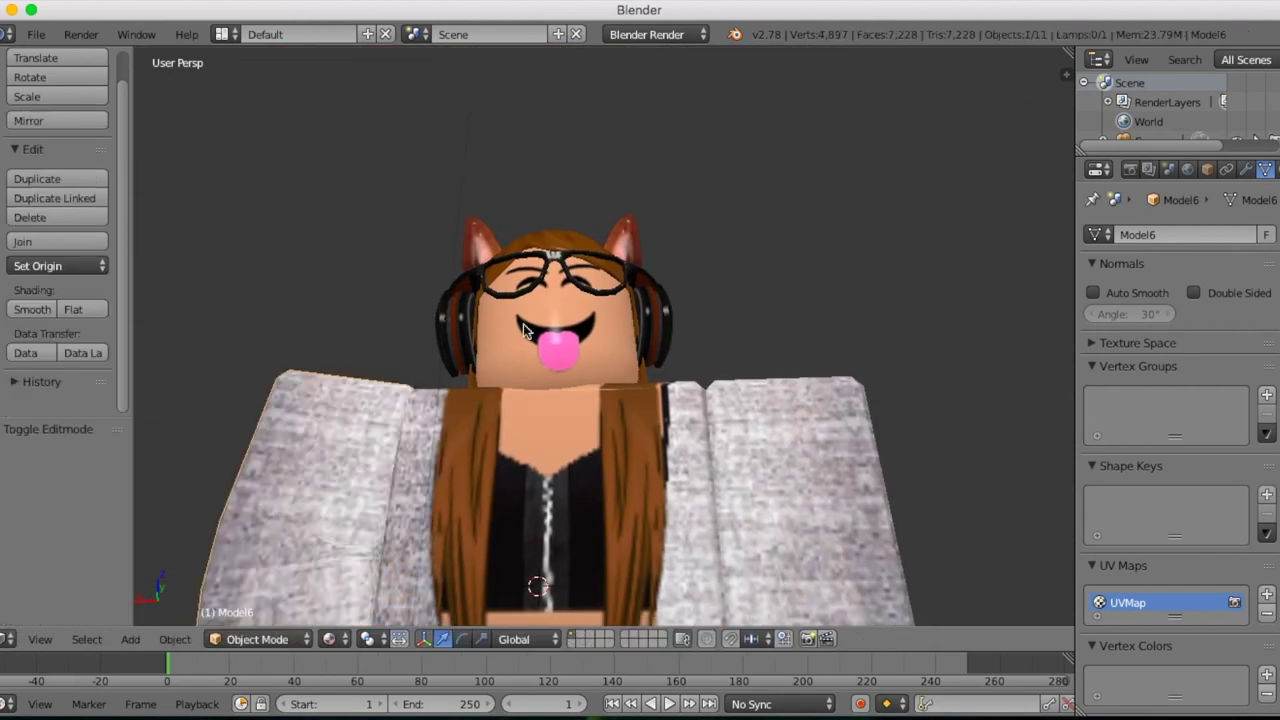
right_click(571, 242)
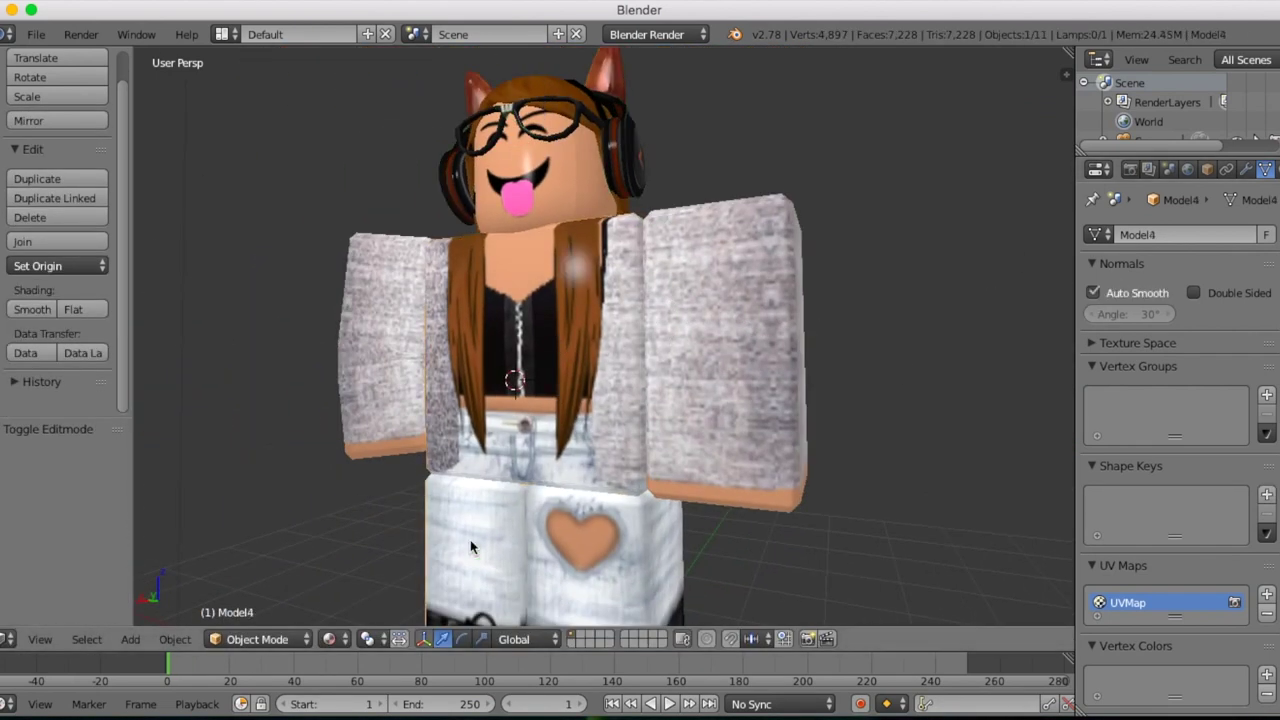
right_click(580, 546)
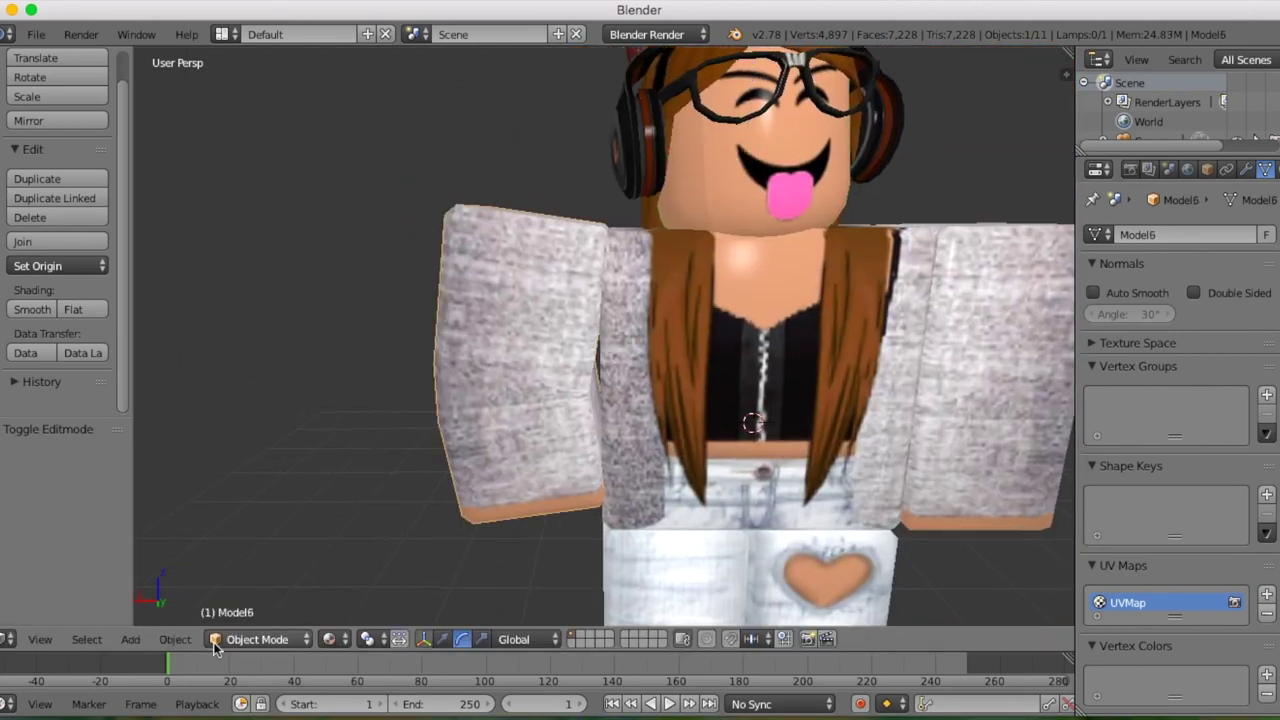
Rotate the whole right arm mesh 3.469° about Y, move it -0.049 along Z and return to Object Mode.
key("Tab")
right_click(474, 153)
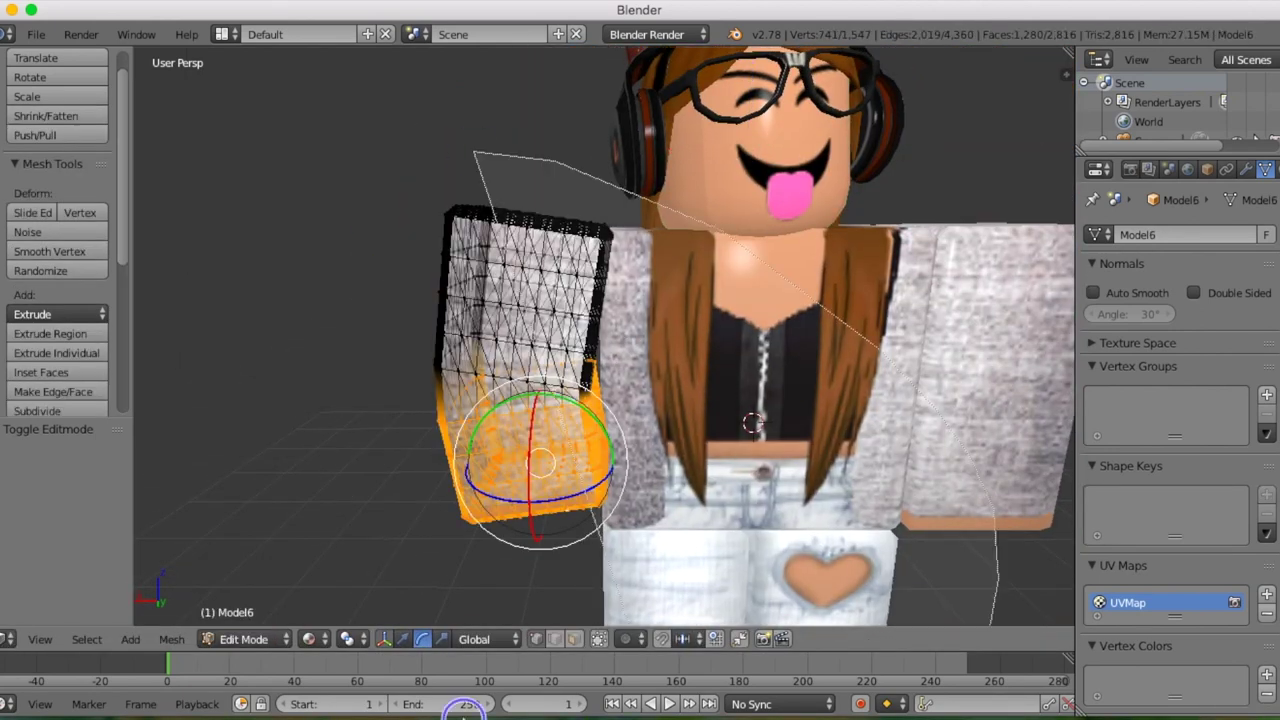
left_click(565, 290)
left_click_drag(482, 357, 466, 357)
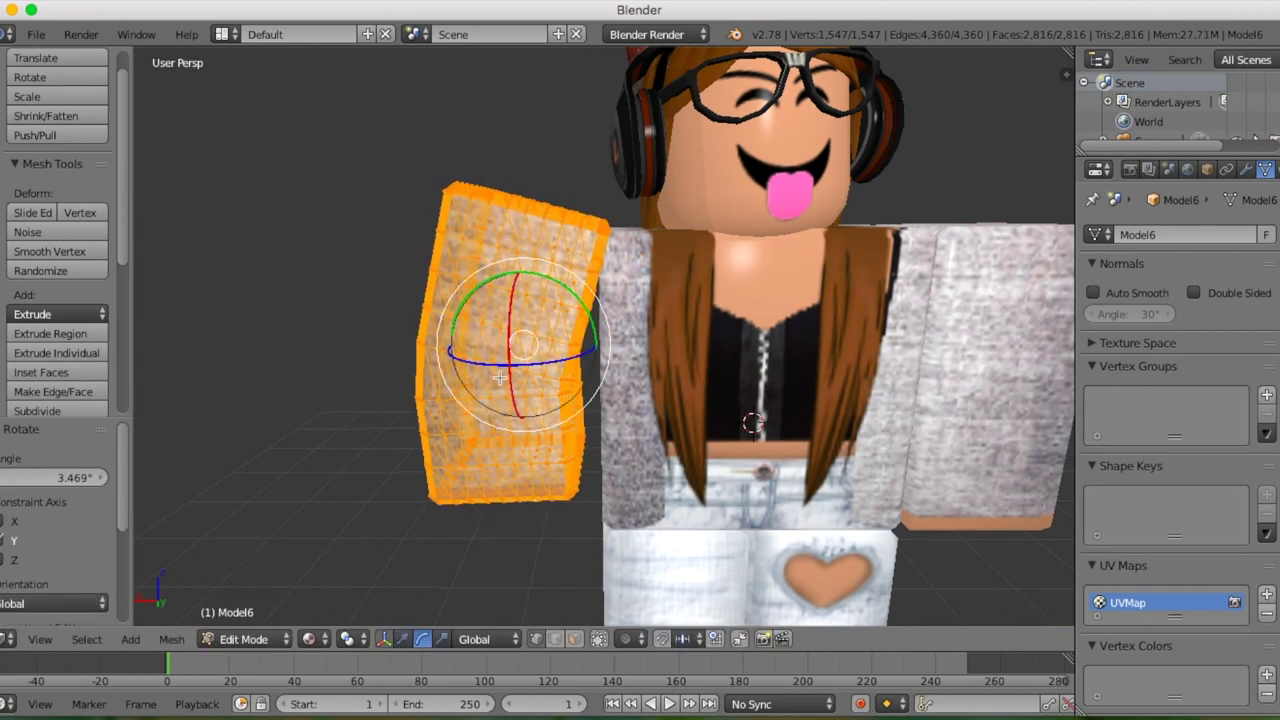
left_click(248, 639)
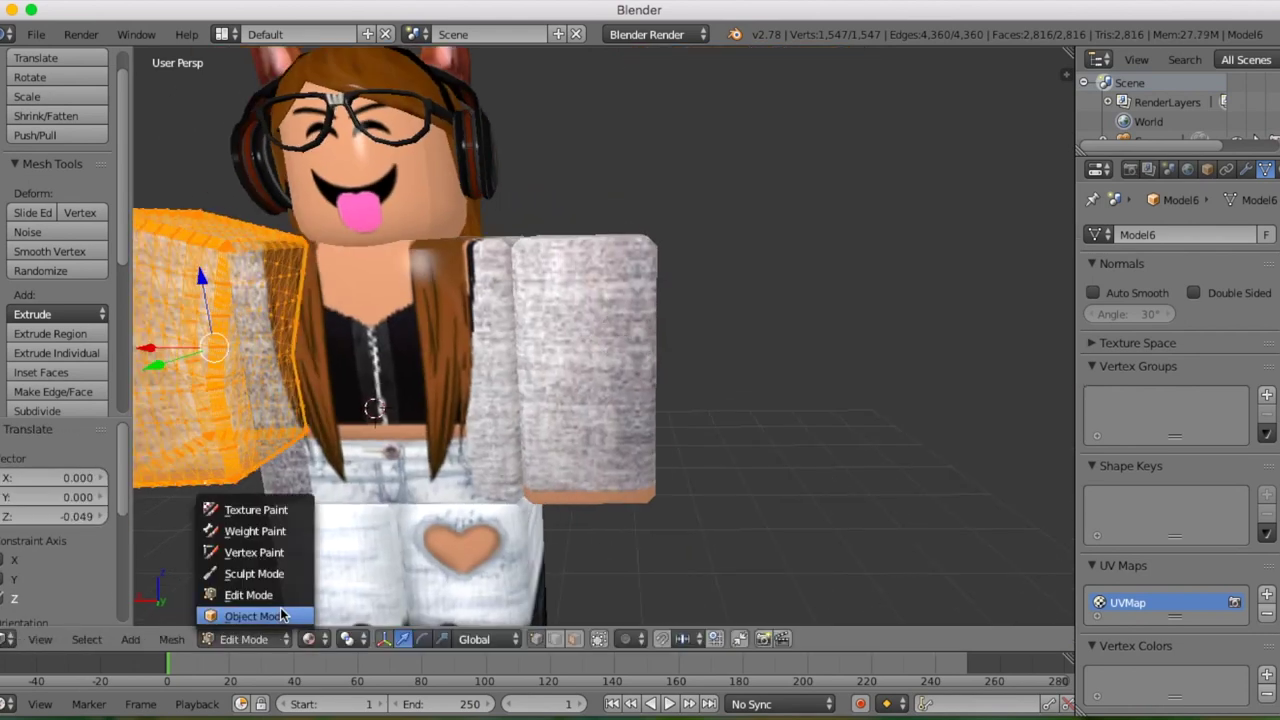
left_click(251, 611)
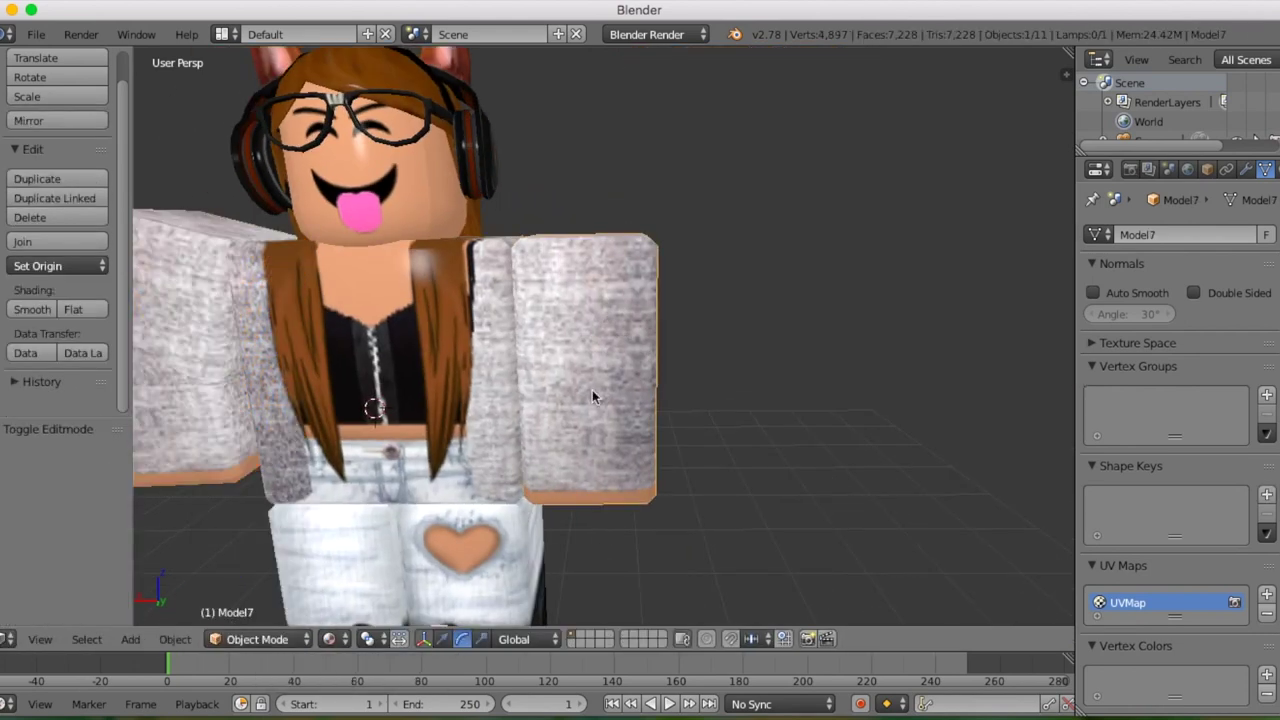
Subdivide the avatar's left arm (Model7) in Edit Mode and raise its mesh 1.458 along Z.
left_click(248, 639)
left_click(251, 591)
left_click(51, 399)
left_click_drag(586, 420, 628, 151)
key("g")
key("z")
left_click(571, 133)
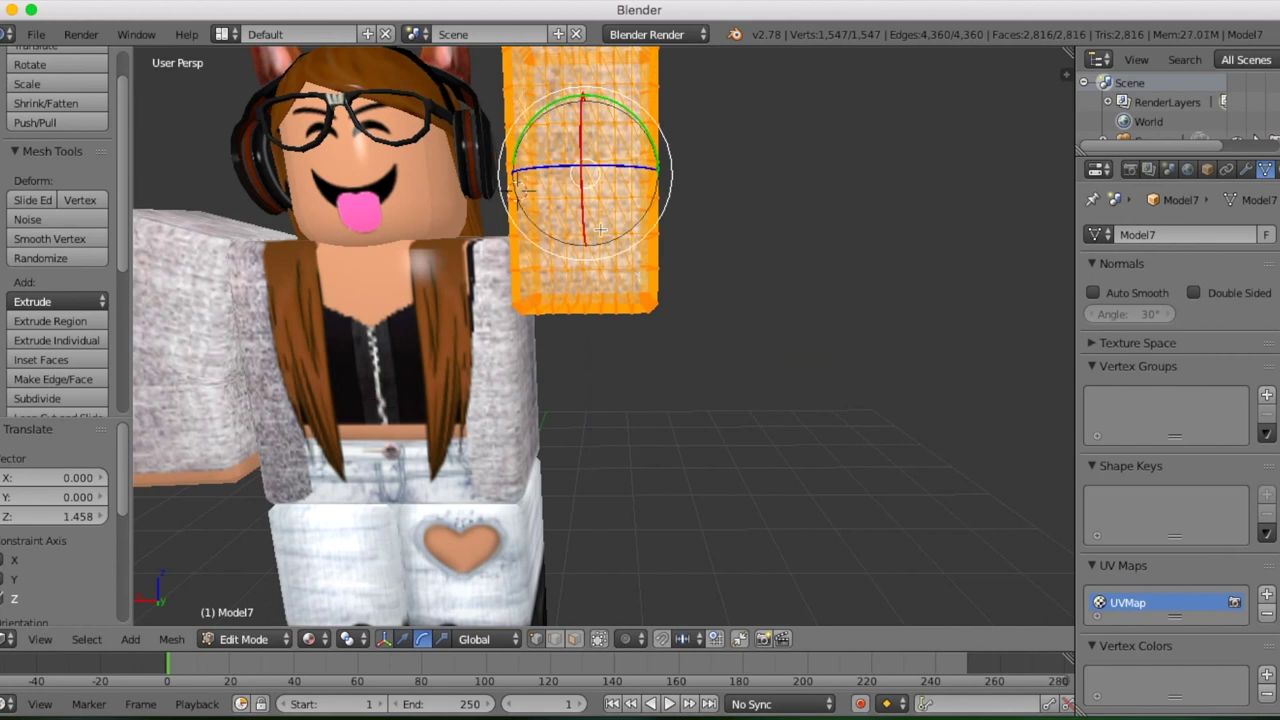
Tilt the raised left arm outward and move it against the shoulder, including -0.264 along X.
key("shift+f")
left_click(604, 336)
left_click_drag(462, 215, 513, 223)
left_click(403, 639)
key("shift+f")
left_click(604, 336)
key("a")
key("a")
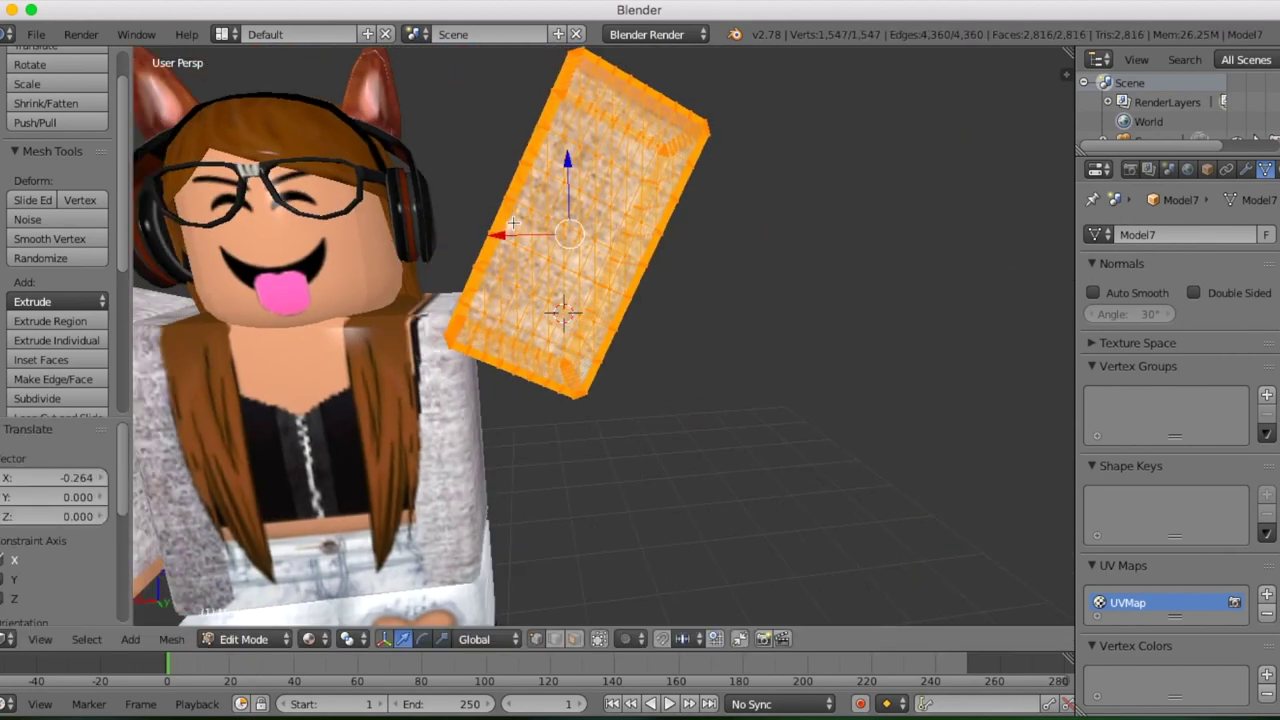
left_click_drag(530, 168, 520, 177)
left_click(403, 639)
mouse_move(510, 229)
left_mouse_down()
mouse_move(497, 229)
mouse_move(513, 229)
left_mouse_up()
Try to select and rotate the upper half of the raised arm's mesh, and undo the attempts.
key("Tab")
key("shift+f")
key("s")
left_click(604, 336)
key("Tab")
scroll(660, 412, "up", 3)
key("shift+f")
key("w")
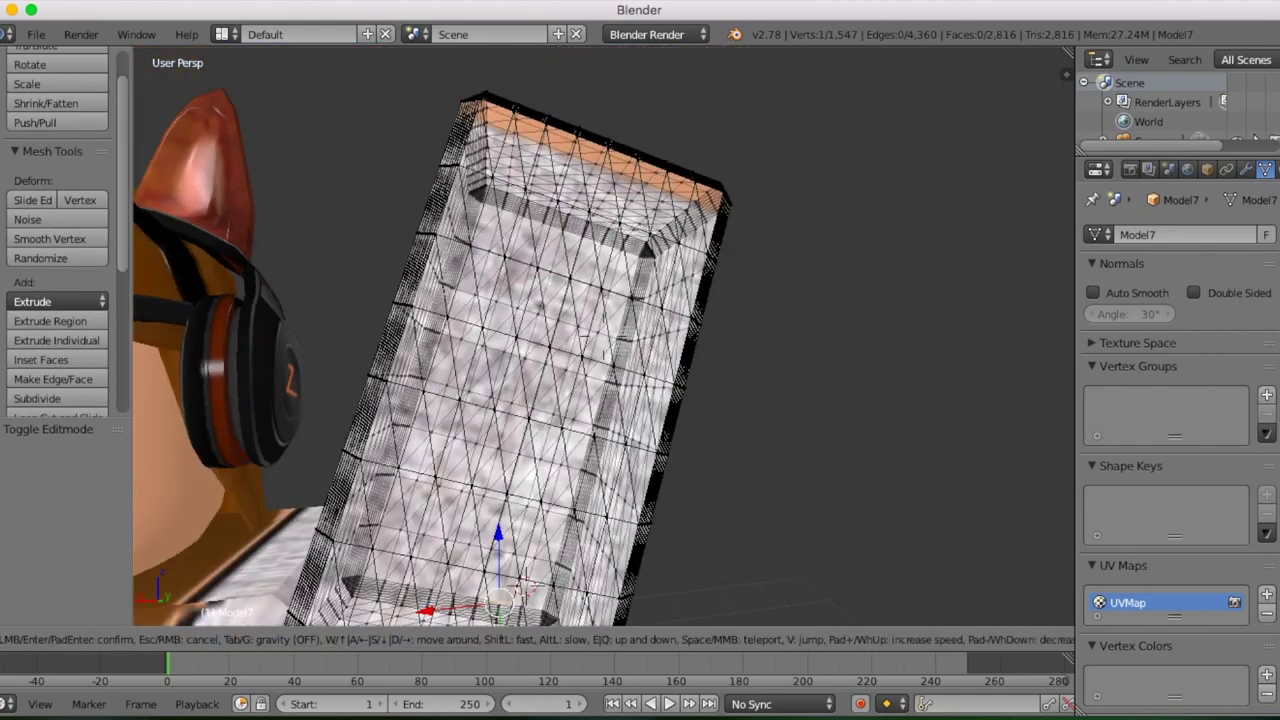
key("s")
left_click(549, 271)
mouse_move(405, 256)
left_mouse_down()
mouse_move(717, 362)
mouse_move(507, 257)
left_mouse_up()
key("shift+f")
key("s")
left_click(604, 336)
left_click(422, 639)
mouse_move(674, 356)
left_mouse_down()
mouse_move(684, 305)
mouse_move(574, 420)
mouse_move(715, 242)
mouse_move(371, 86)
left_mouse_up()
key("ctrl+z")
left_click(384, 639)
key("ctrl+z")
key("ctrl+z")
Select all vertices in the upper half of the raised arm's mesh.
key("shift+f")
key("w")
left_click(677, 357)
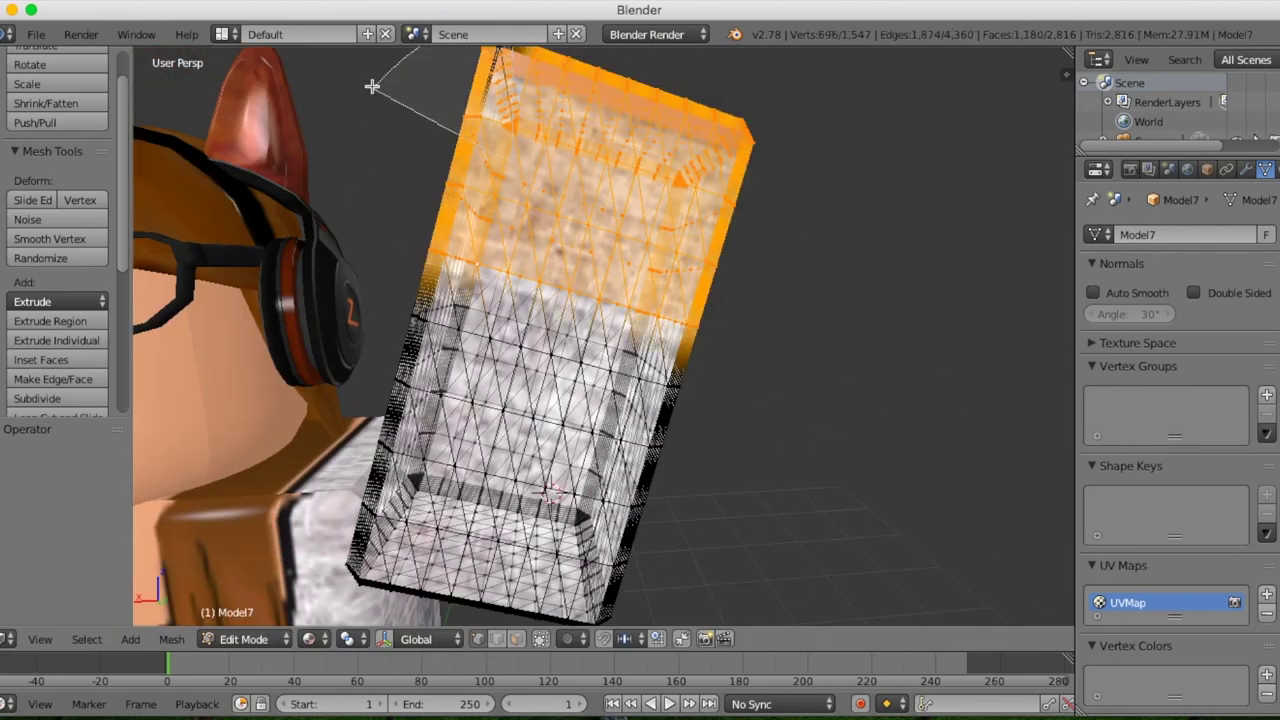
key("shift+f")
key("s")
key("w")
left_click(423, 384)
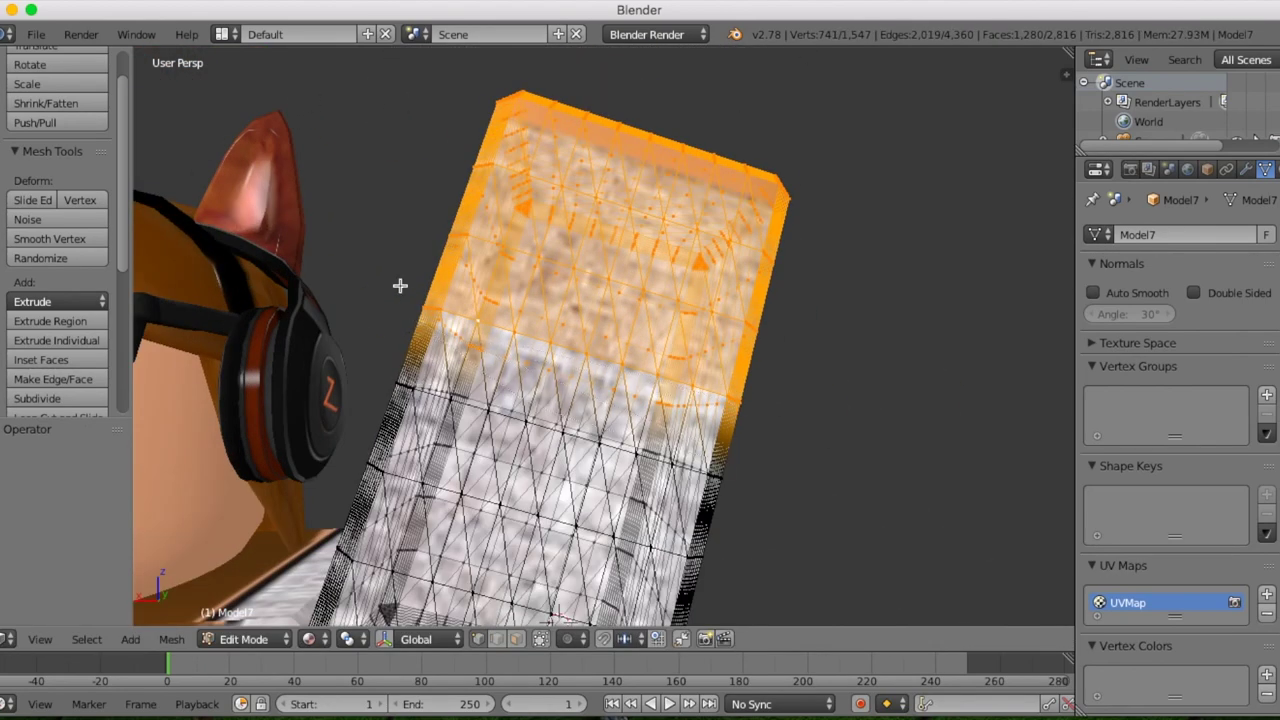
Bend the raised arm's upper half inward, adjust its position including 0.074 along Z, and return to Object Mode.
key("shift+f")
left_click(384, 639)
left_click_drag(577, 308, 608, 318)
left_click(403, 639)
left_click_drag(554, 237, 491, 234)
left_click_drag(557, 175, 557, 160)
key("shift+f")
left_click(277, 641)
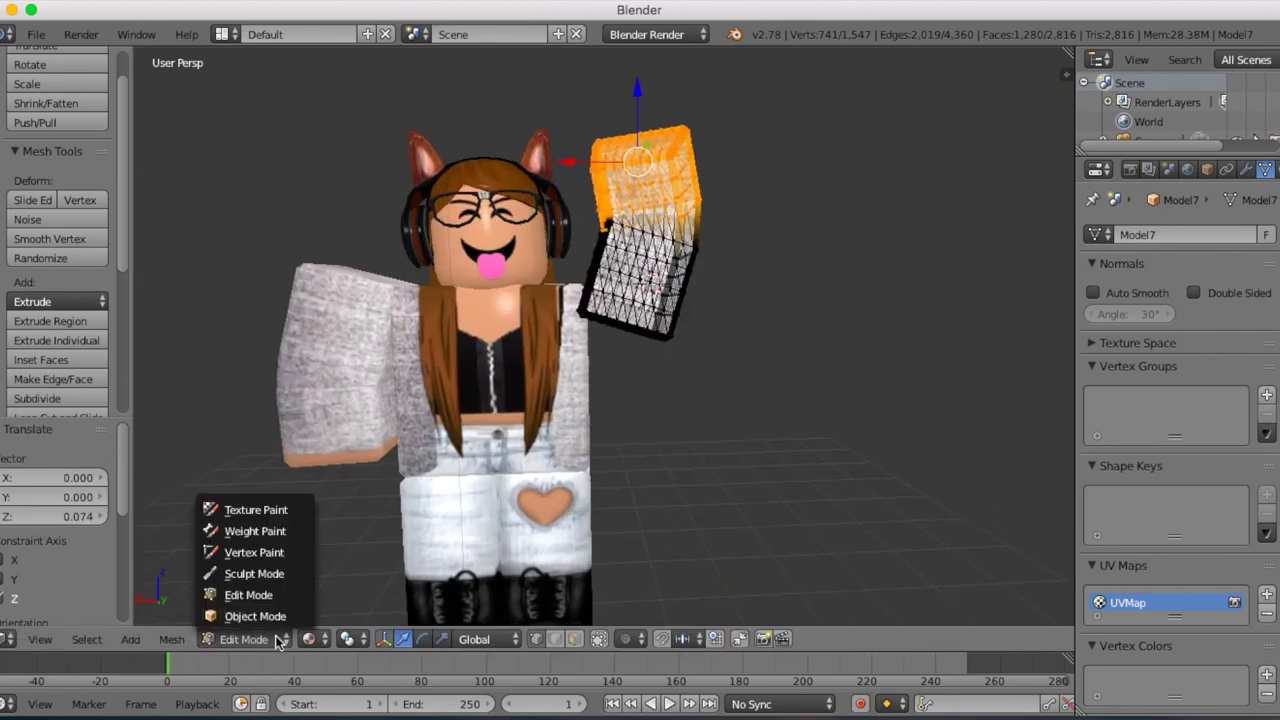
left_click(255, 616)
Set the origin of the avatar's right leg (Model4) to its center of mass and move it 0.167 along X.
key("shift+f")
right_click(590, 400)
left_click(462, 639)
left_click_drag(590, 435, 602, 427)
left_click(443, 639)
left_click(57, 253)
left_click(62, 334)
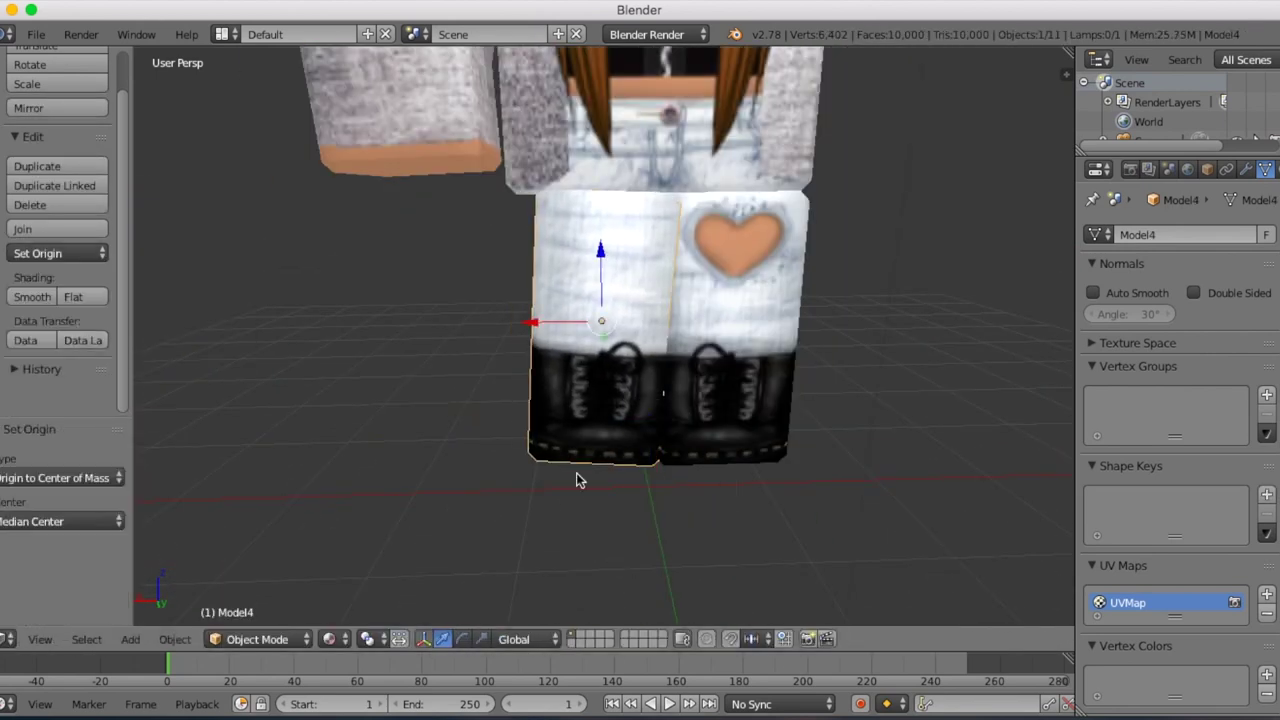
left_click_drag(530, 322, 508, 322)
Check the posed avatar's framing through the camera and return to the free view.
key("shift+f")
key("s")
left_click(508, 322)
left_click(43, 639)
left_click(72, 568)
key("KP_0")
scroll(1136, 205, "down", 2)
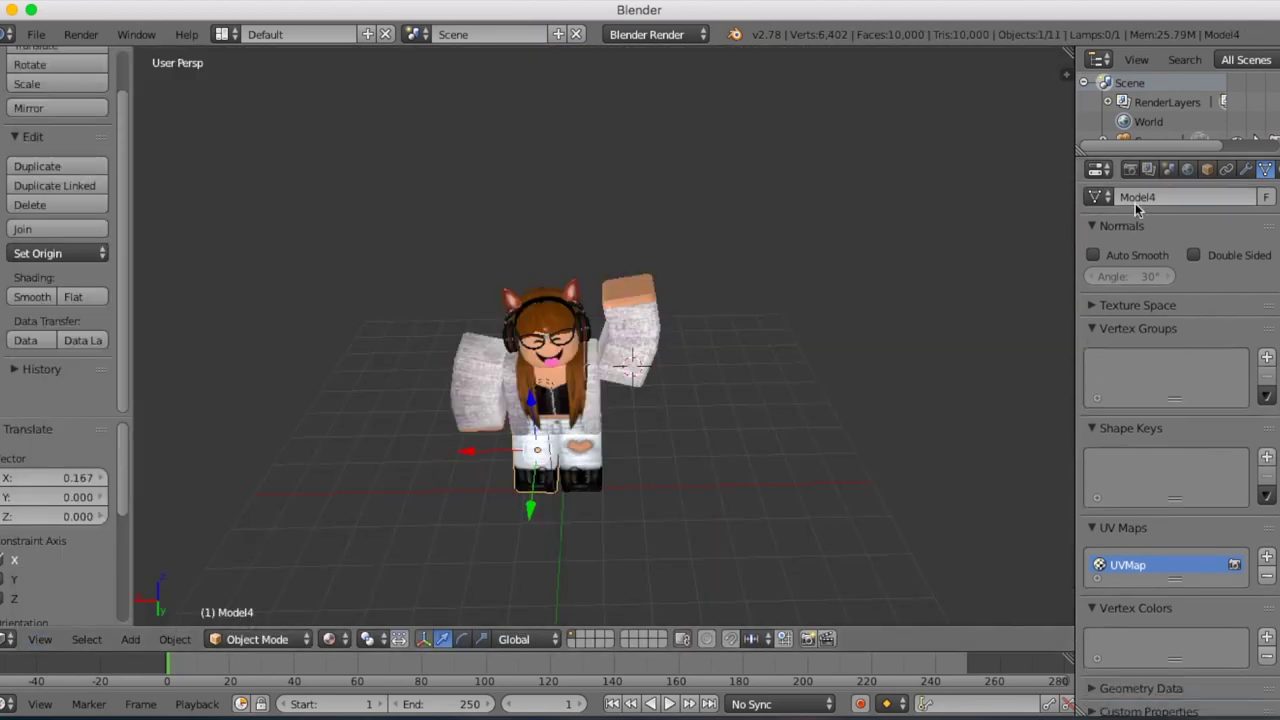
Make the render background transparent and render the avatar image.
left_click(1130, 169)
scroll(1150, 420, "down", 3)
left_click(1121, 485)
left_click(1246, 535)
left_click(1198, 490)
left_click(1121, 485)
scroll(1178, 610, "up", 5)
left_click(1115, 258)
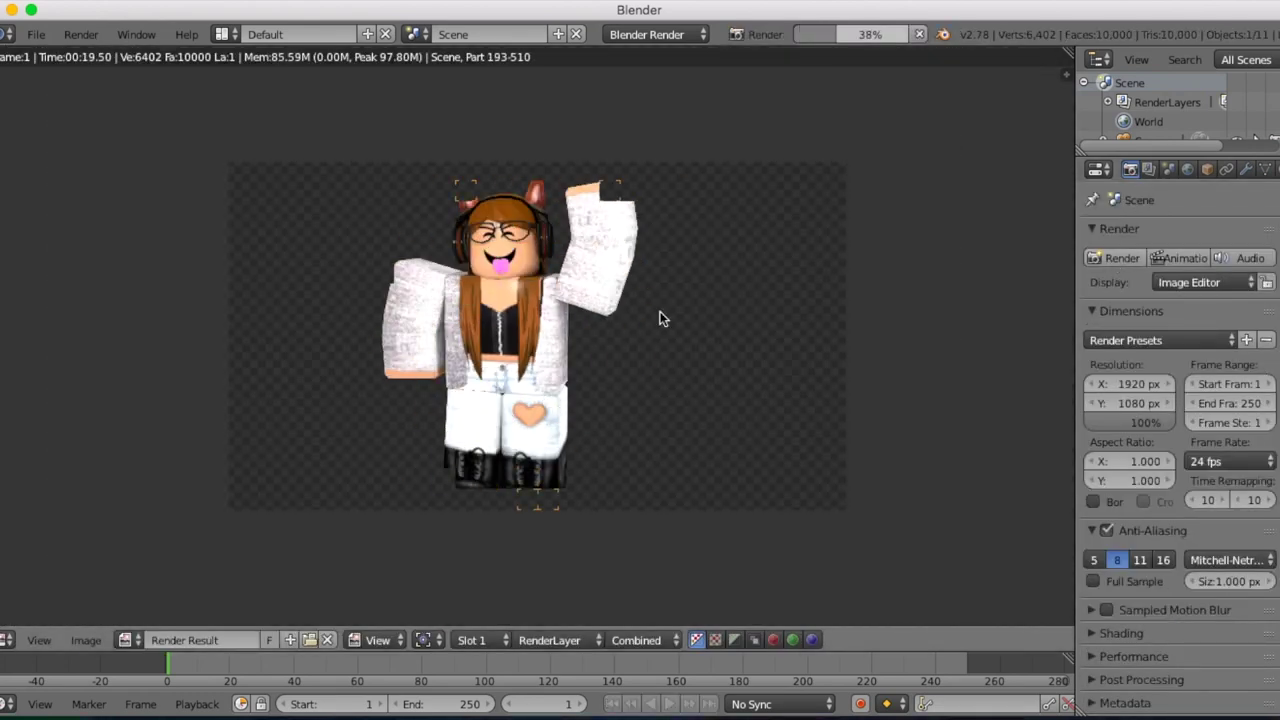
Close the render and set the world's gather samples to 15.
key("Escape")
scroll(1134, 543, "down", 3)
left_click(1187, 169)
left_click(1229, 631)
type("12")
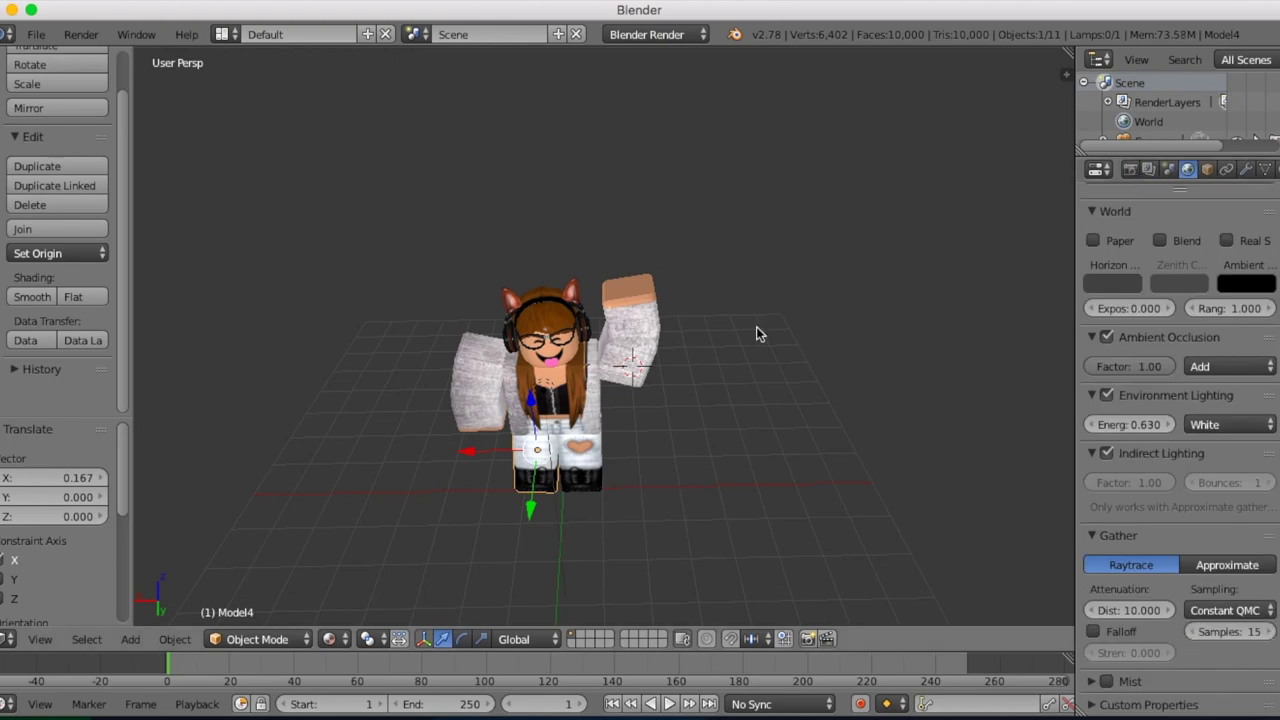
Render the avatar again and save the image as a PNG in the GFX folder.
key("KP_1")
right_click(371, 88)
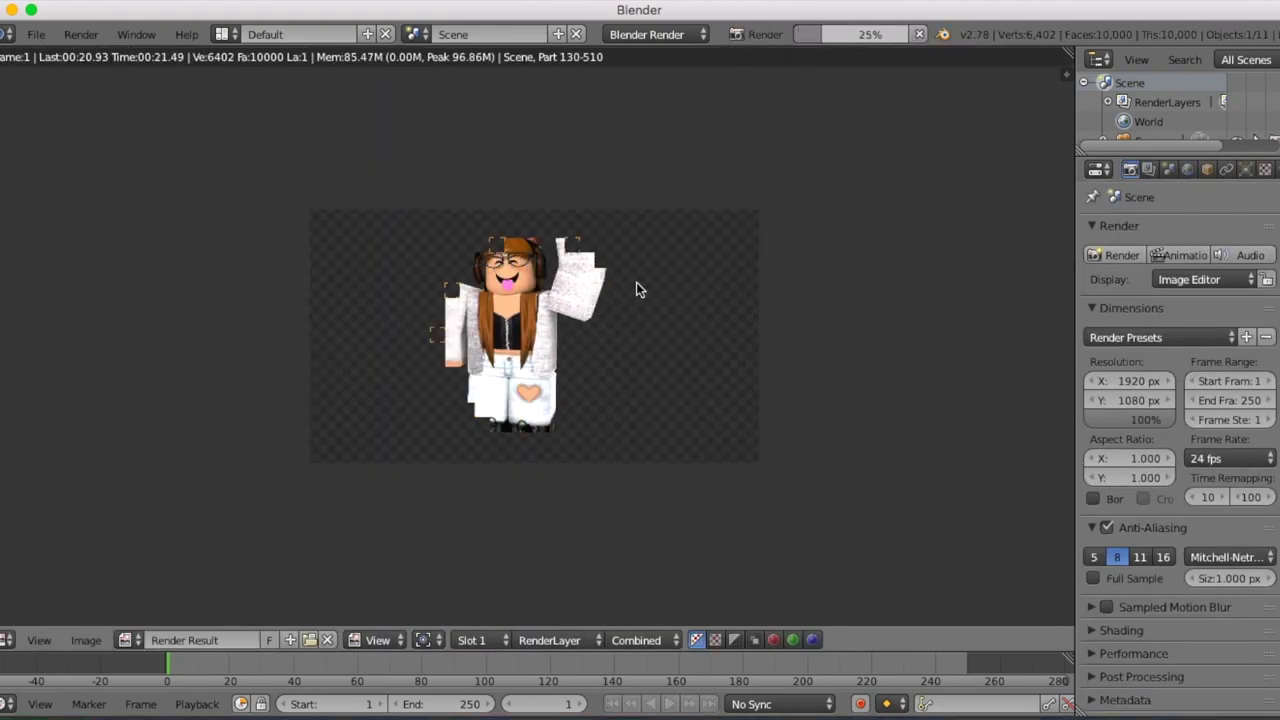
scroll(566, 300, "up", 3)
key("F3")
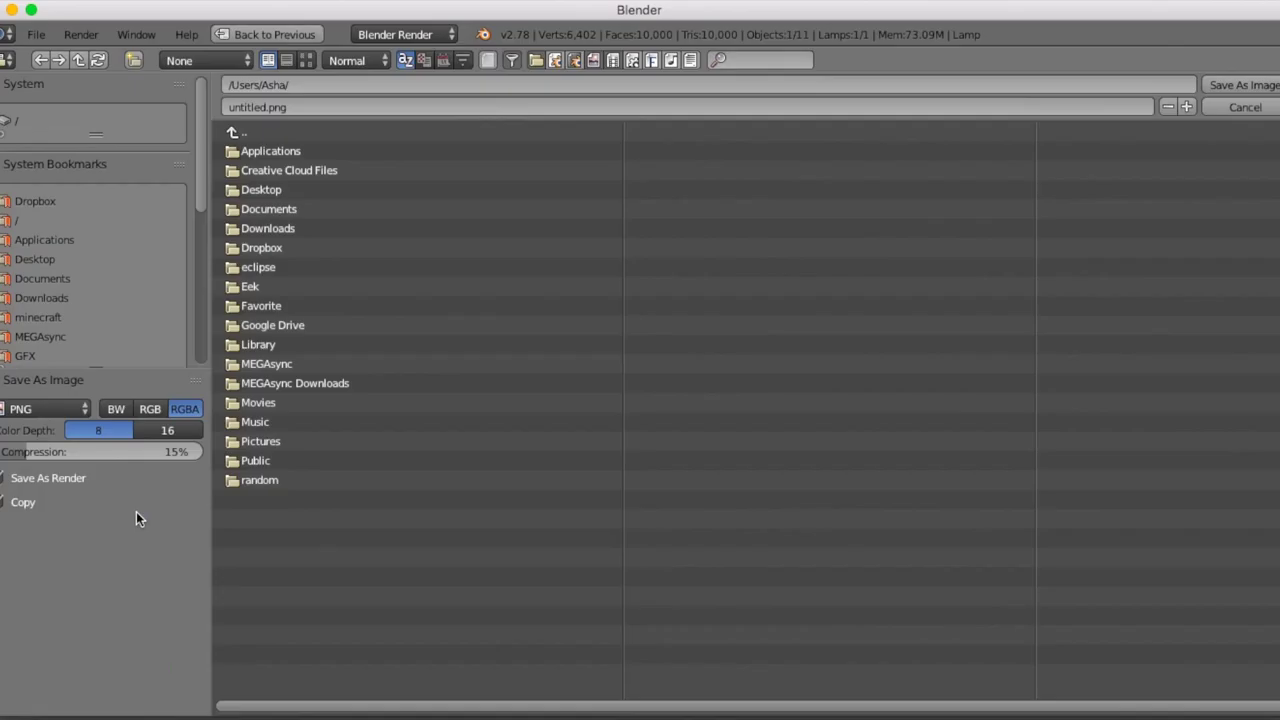
left_click(25, 357)
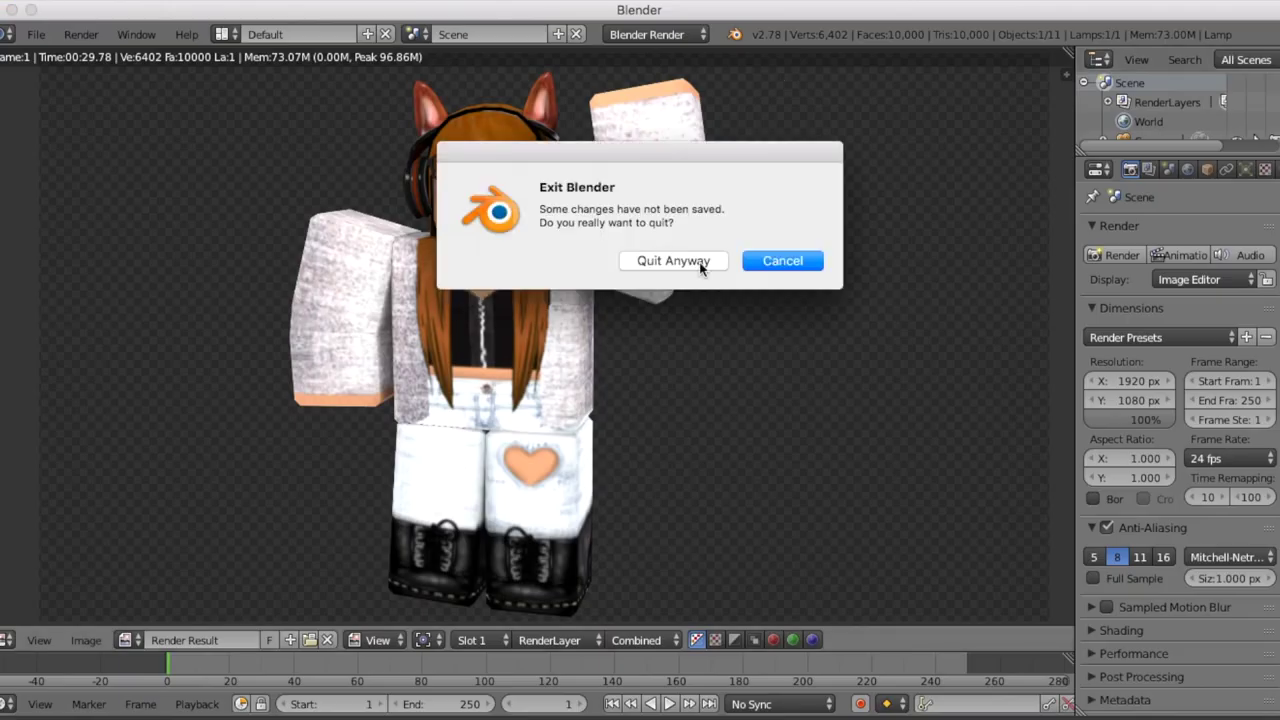
Preview poppgygirllogo.png in Finder and upload it to the general channel of the RiessePuffs server in Discord.
left_click(508, 131)
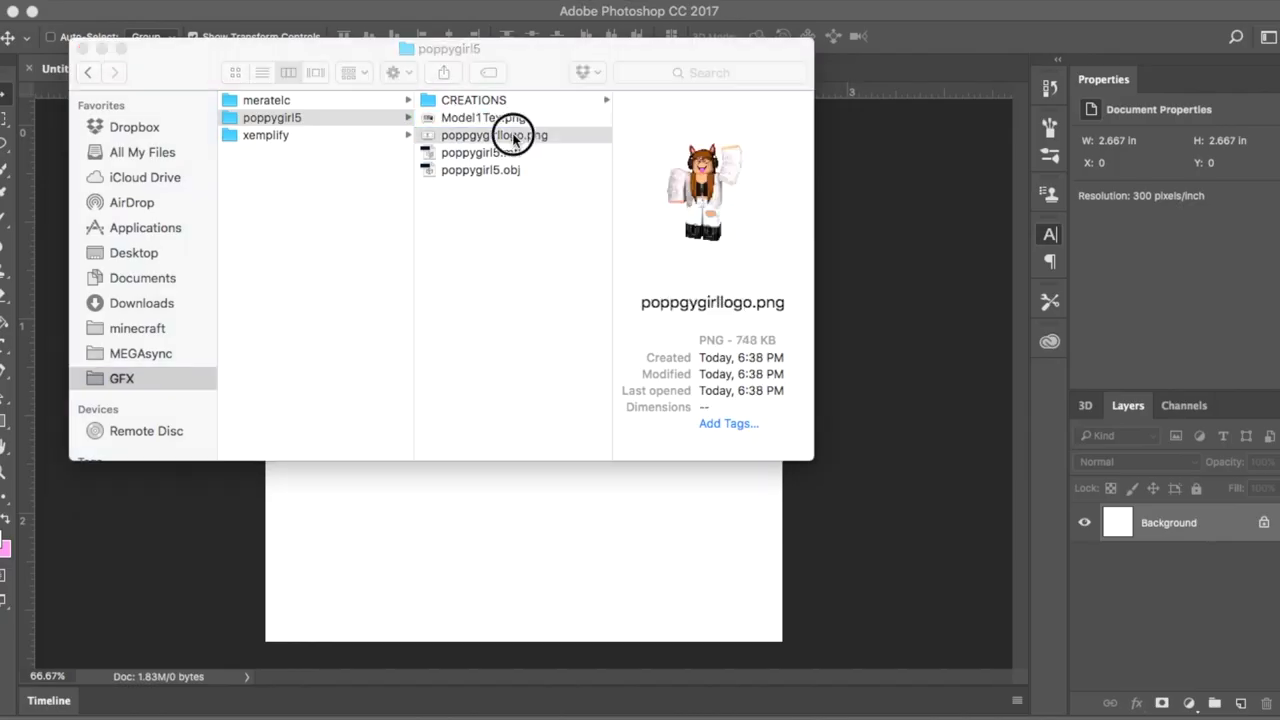
key("space")
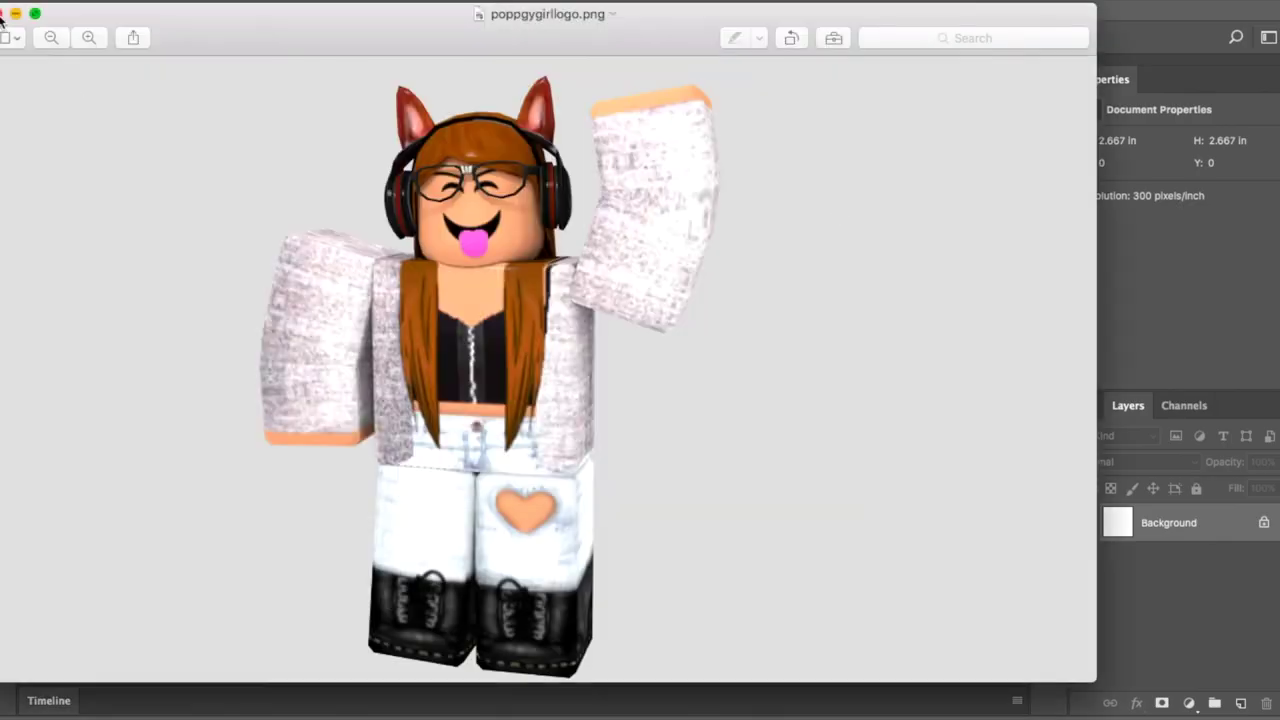
key("super+space")
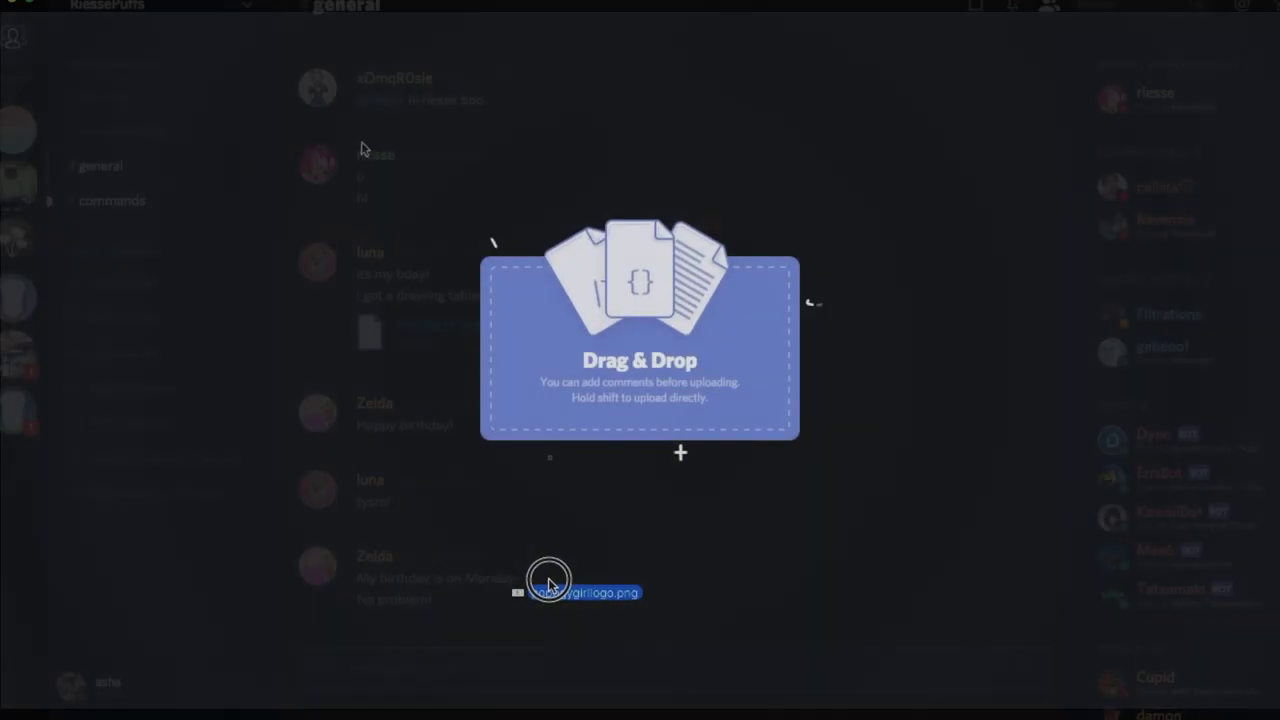
left_click_drag(543, 577, 585, 483)
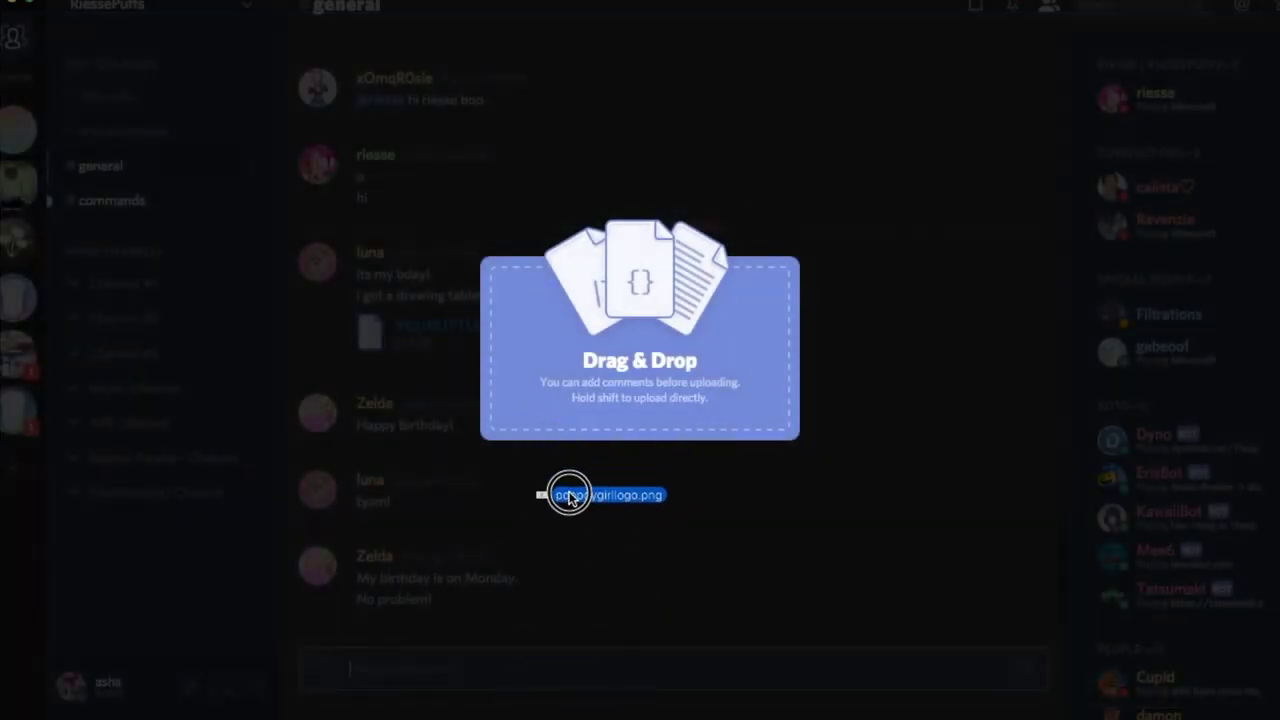
left_click_drag(590, 410, 592, 406)
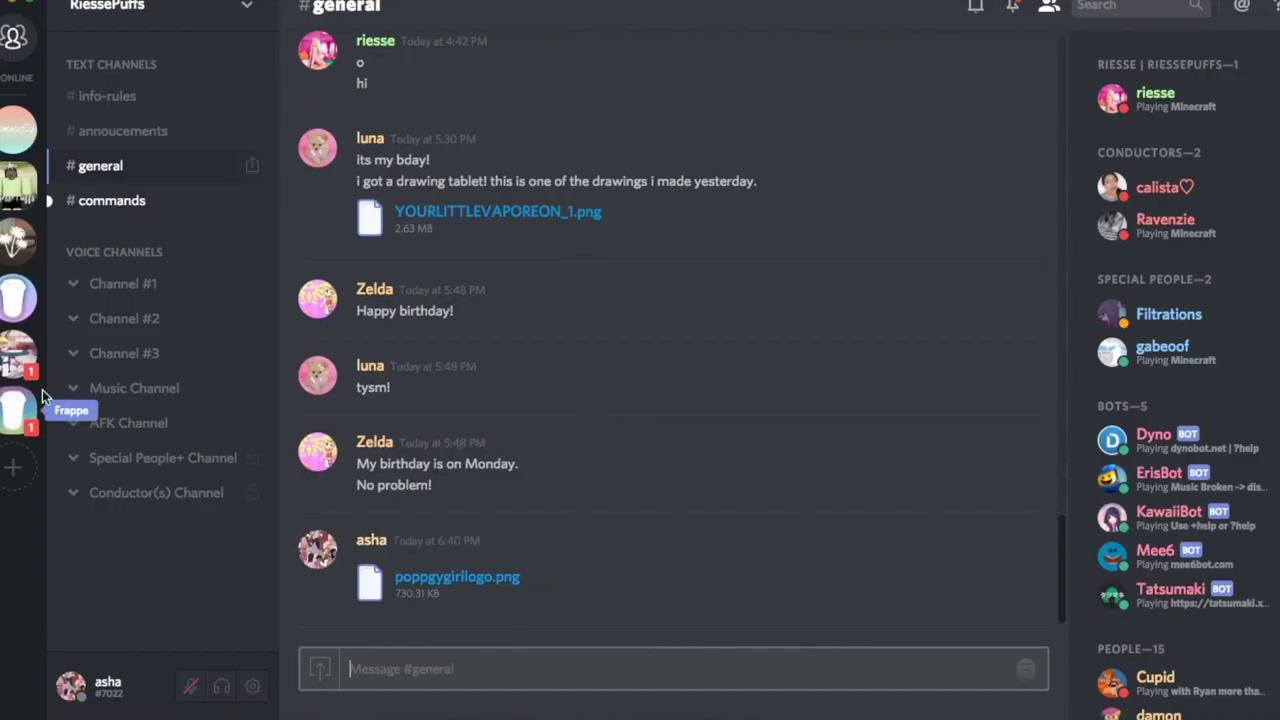
left_click(22, 412)
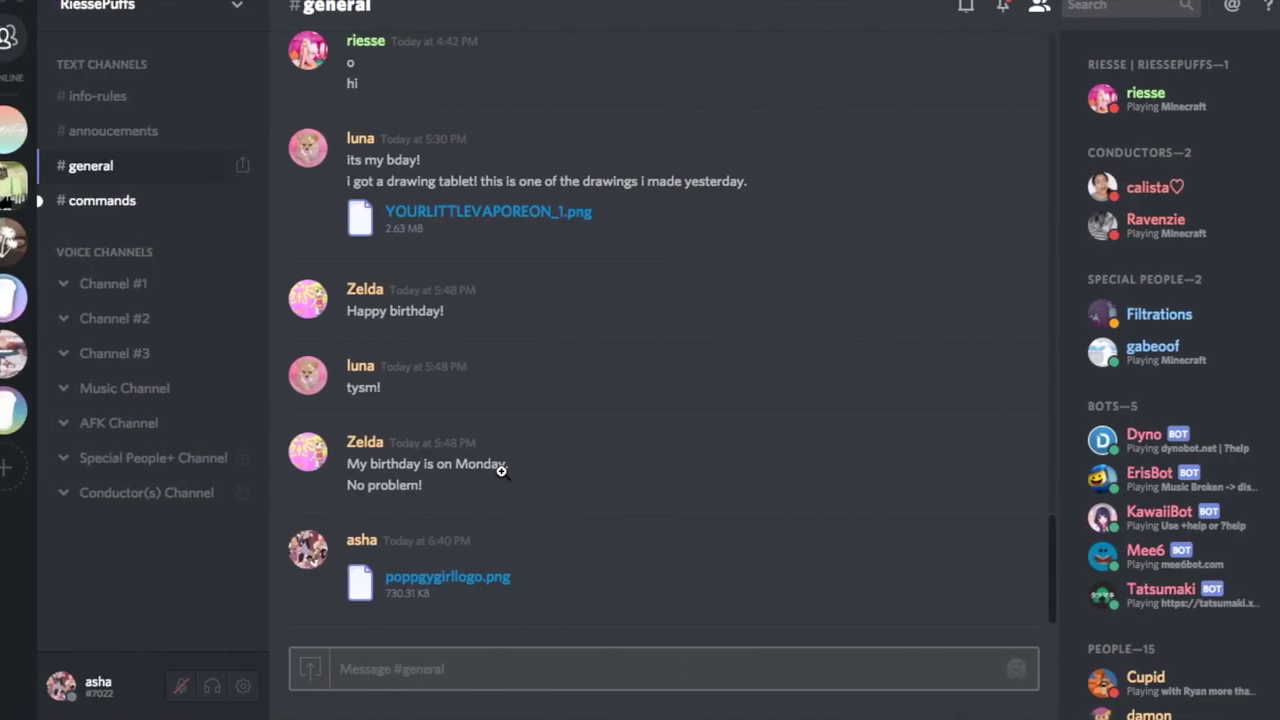
Switch to Photoshop and open poppgygirllogo.png from the poppygirl5 folder inside GFX > CHARACTERS.
key("super+Tab")
key("super+Tab")
key("super+Tab")
key("super+shift+Tab")
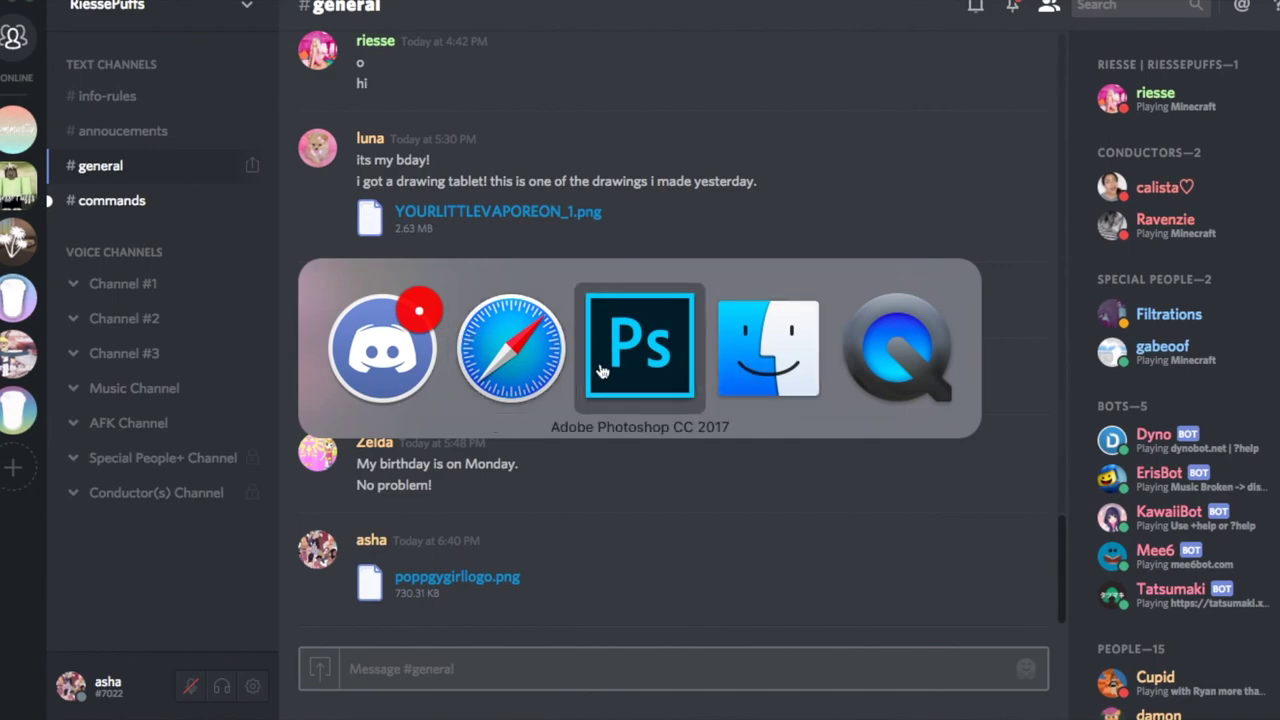
left_click(152, 2)
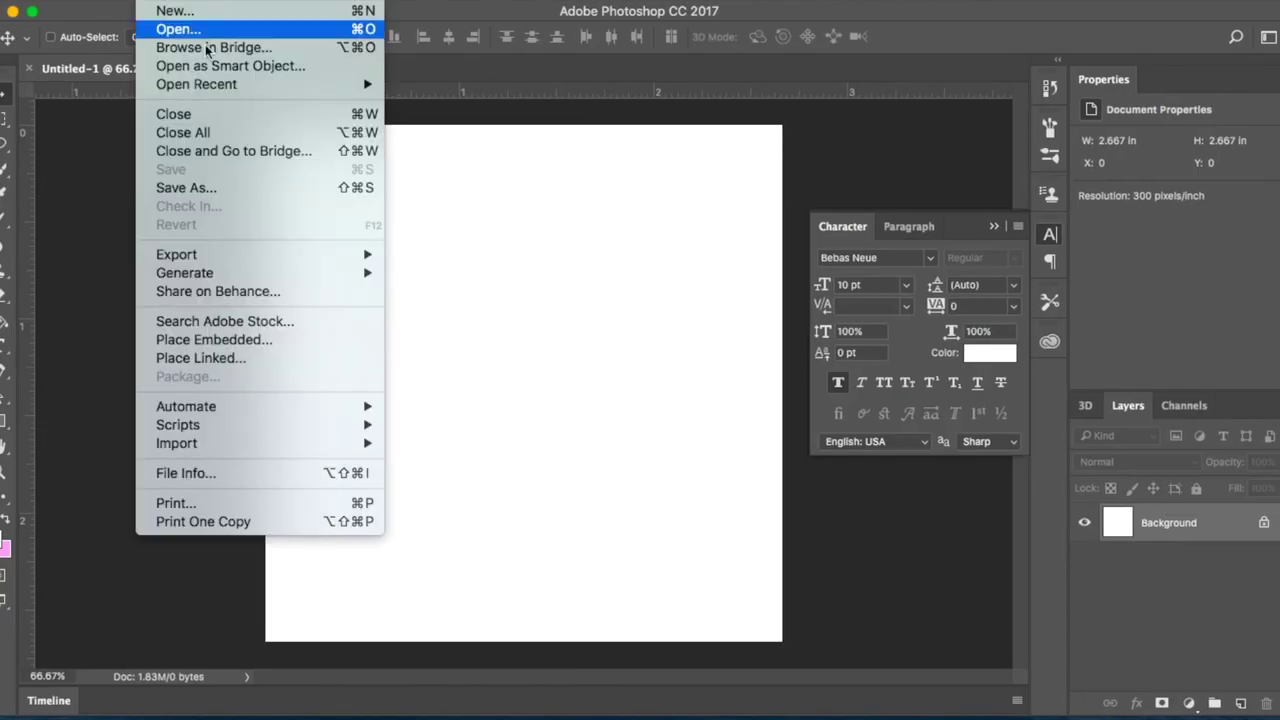
left_click(174, 29)
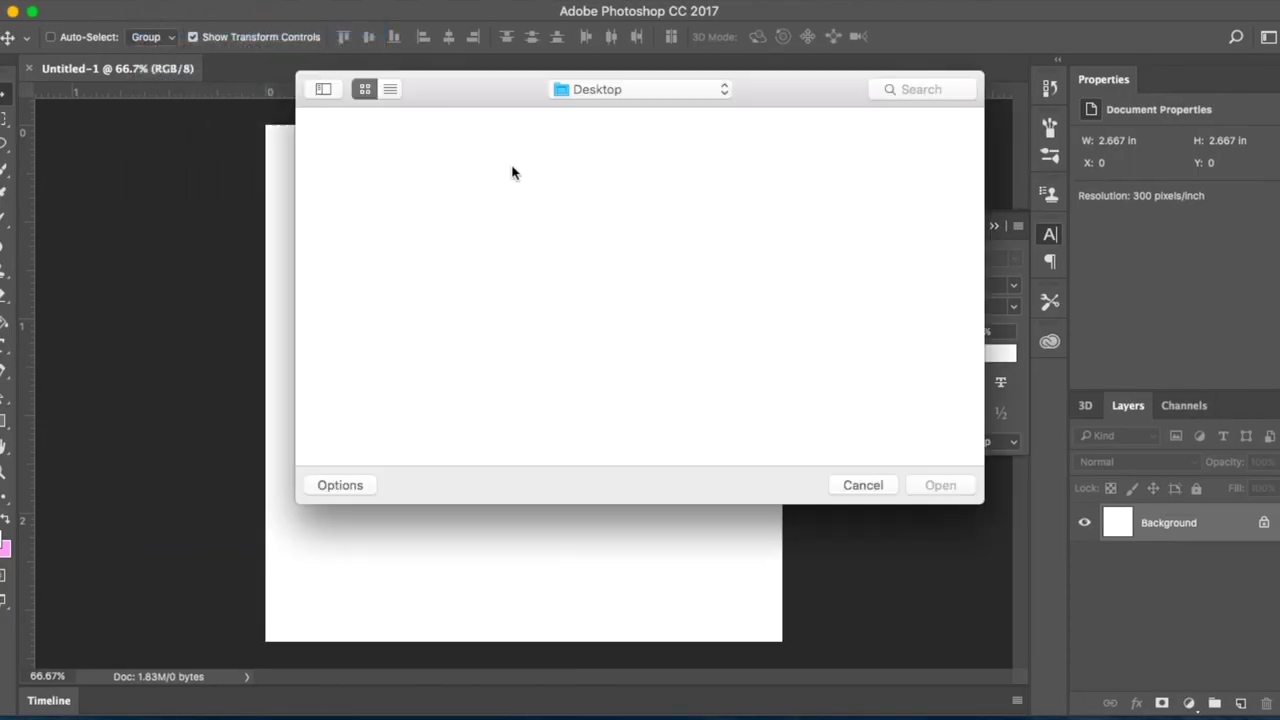
left_click(635, 89)
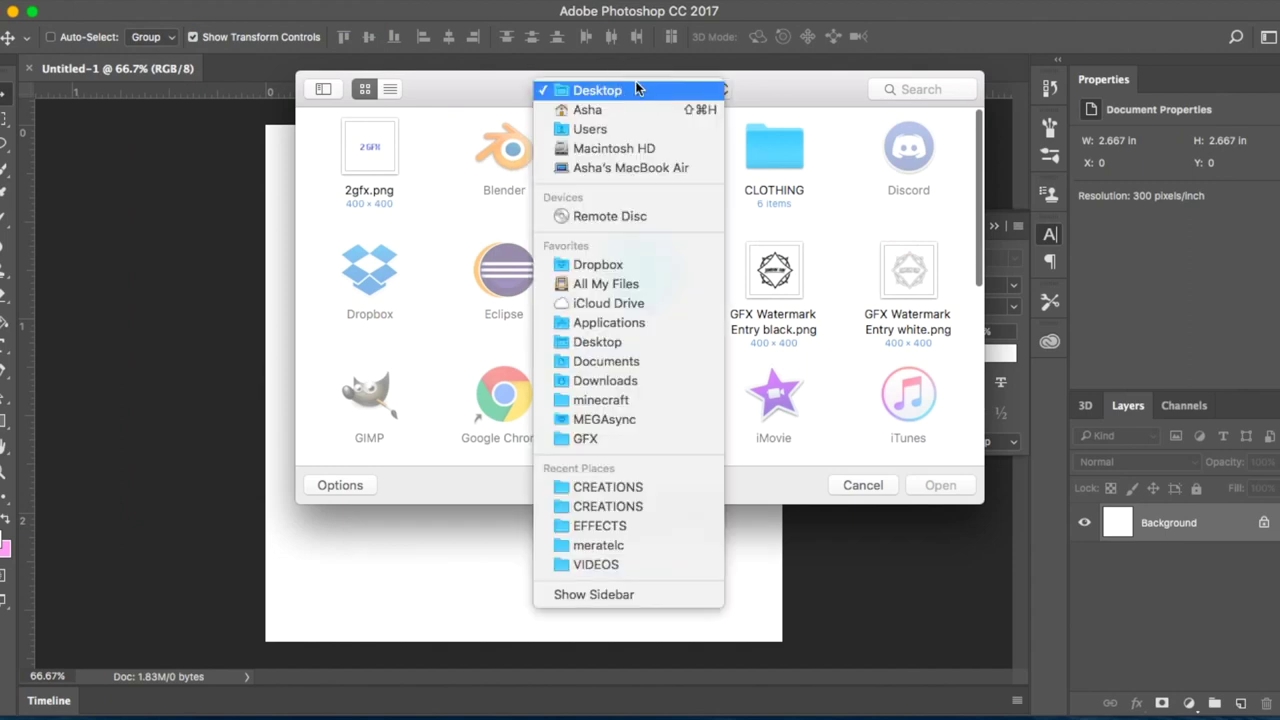
left_click(619, 444)
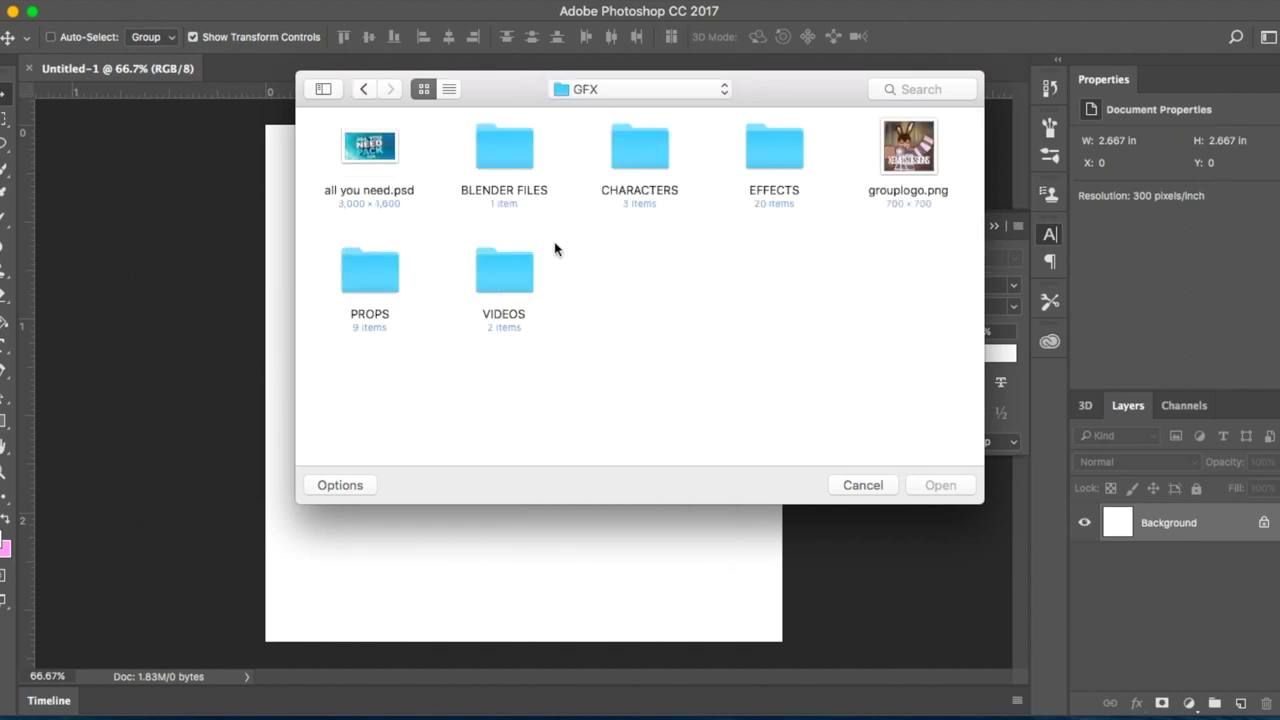
double_click(653, 170)
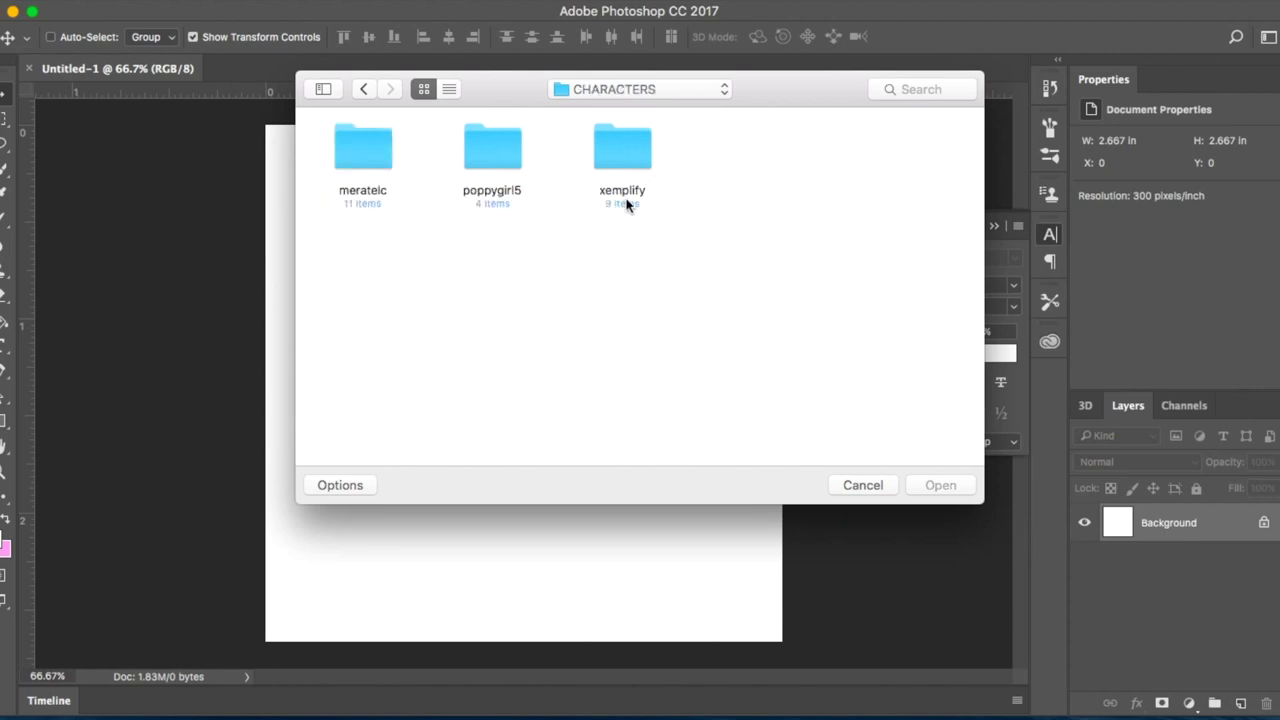
double_click(510, 157)
double_click(388, 162)
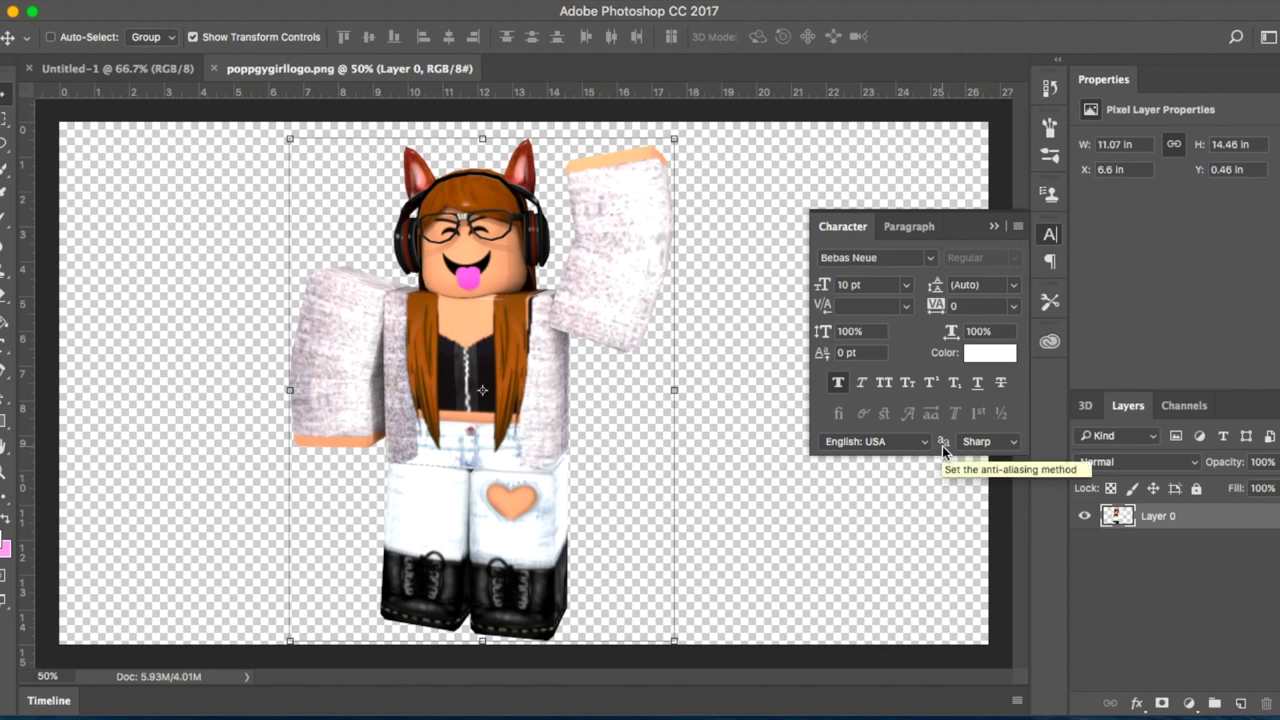
Select the whole avatar with the Rectangular Marquee tool and copy it into the Untitled-1 document as a new layer.
left_click(6, 120)
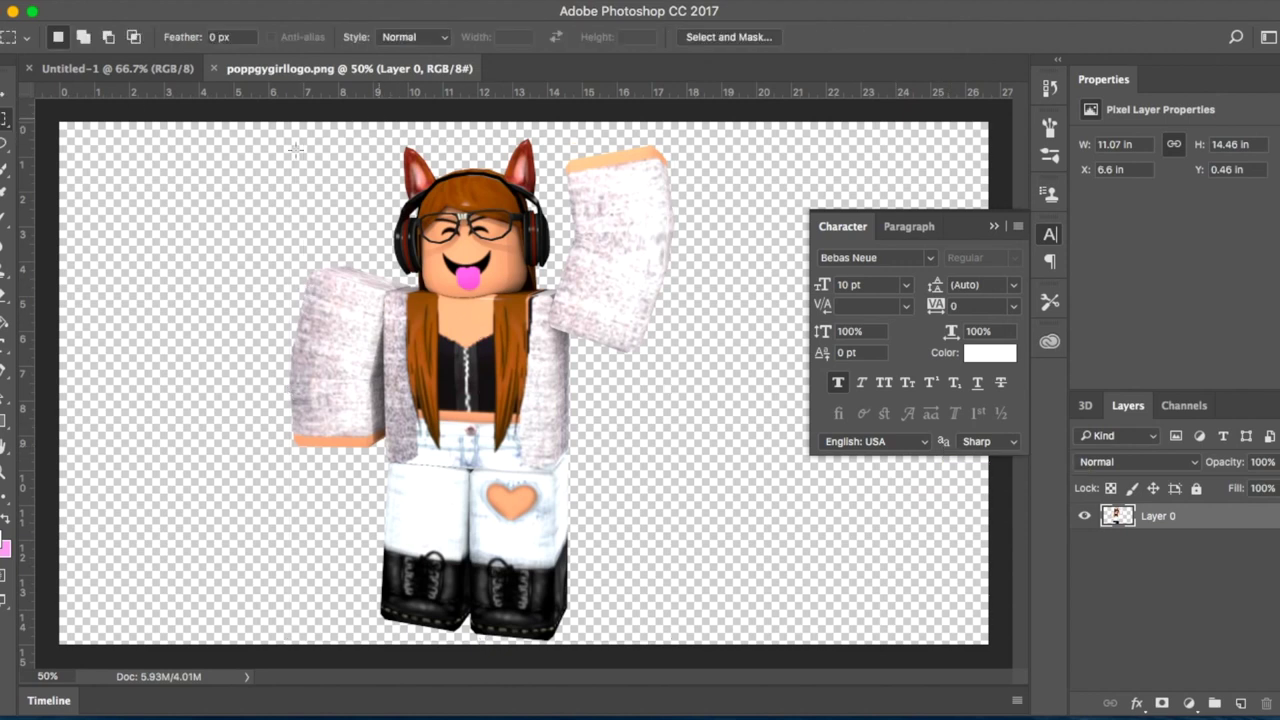
left_click_drag(668, 196, 700, 677)
left_click(135, 70)
key("cmd+v")
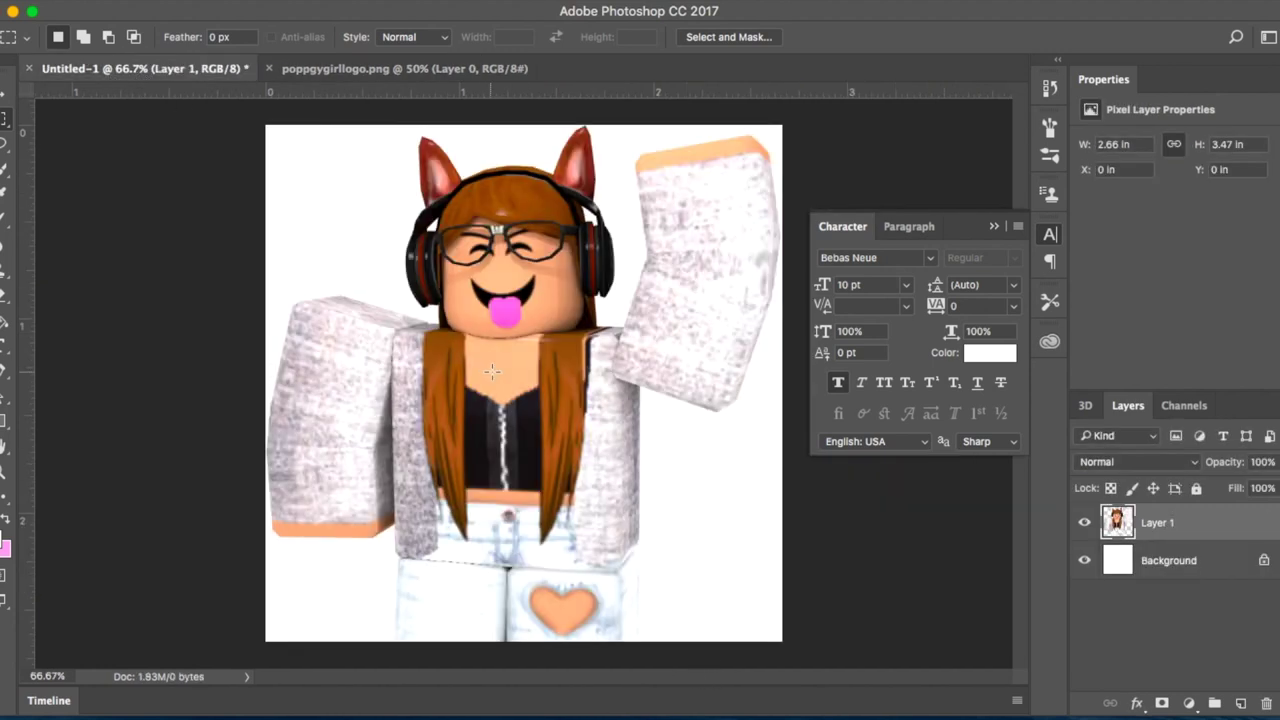
Scale the pasted avatar to about 1.84 by 2.48 in and place it left of centre, with its feet at the canvas's lower edge.
key("v")
left_click_drag(266, 125, 371, 329)
left_click_drag(443, 415, 407, 257)
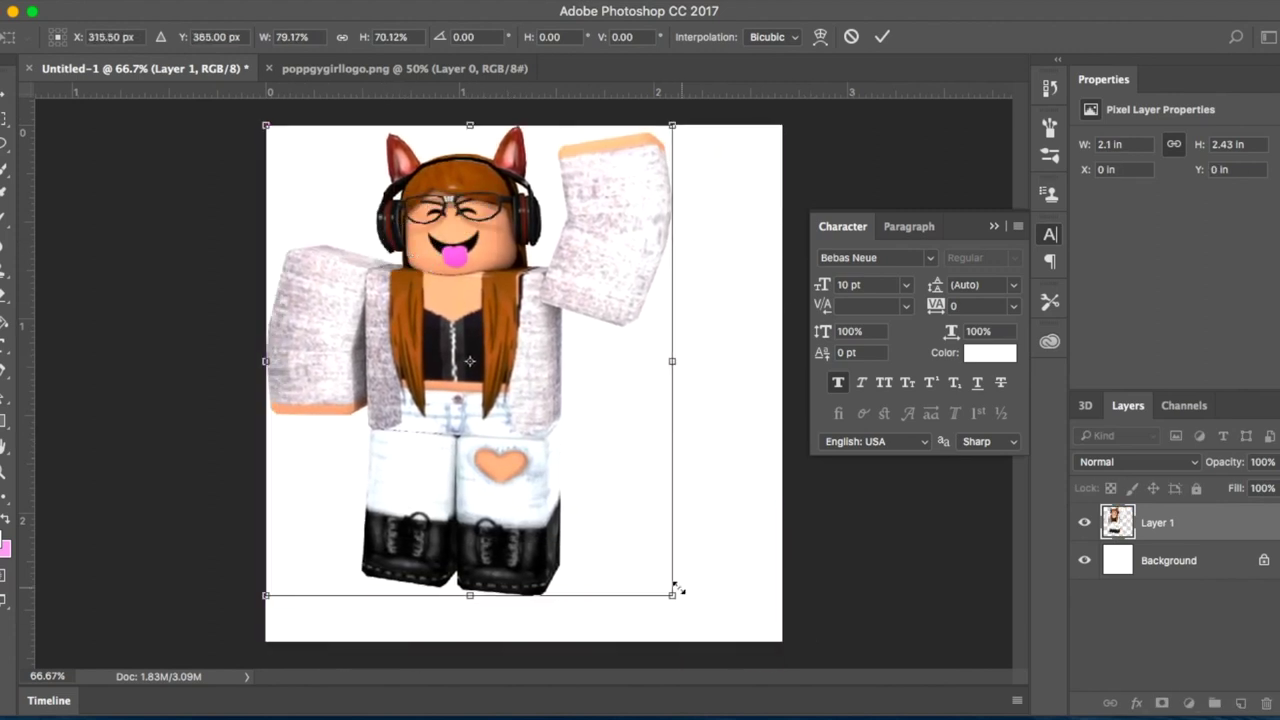
left_click_drag(692, 597, 782, 641)
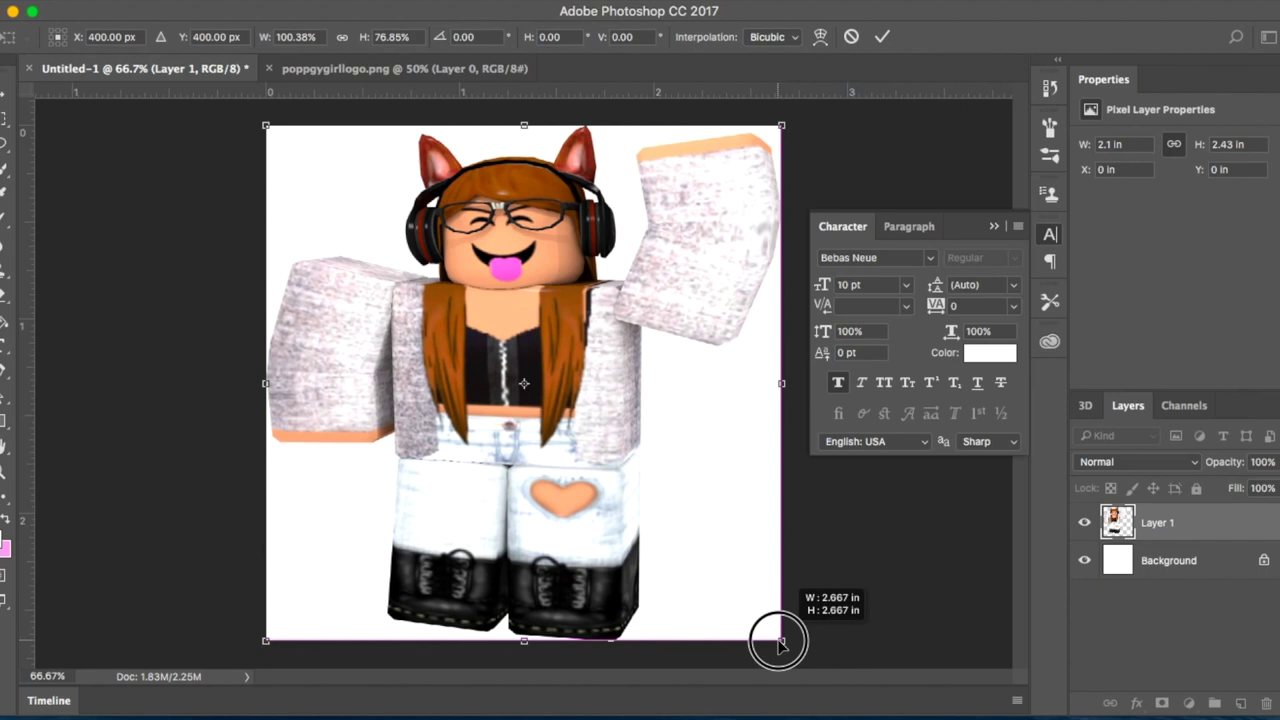
left_click_drag(270, 128, 292, 261)
left_click_drag(783, 263, 647, 161)
left_click_drag(559, 262, 527, 261)
left_click_drag(461, 293, 471, 290)
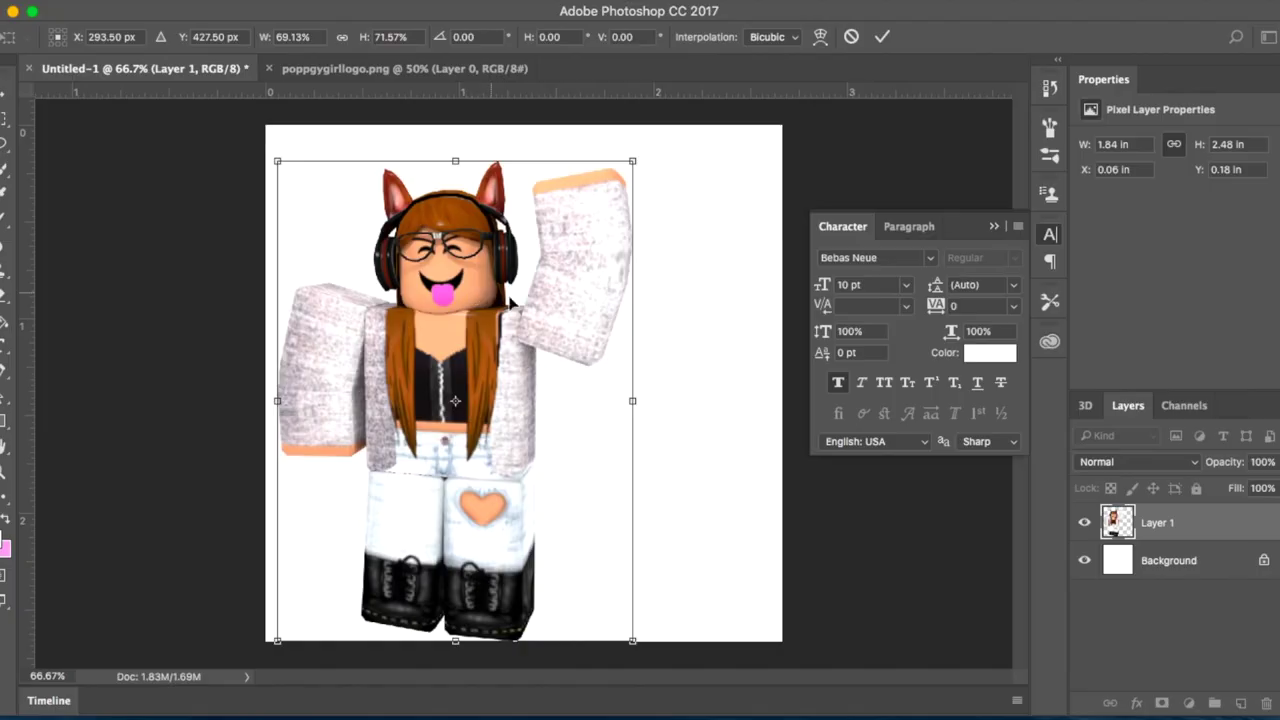
Switch to Safari and search Google for "winter forest background", showing the image results.
key("super+Tab")
key("super+Tab")
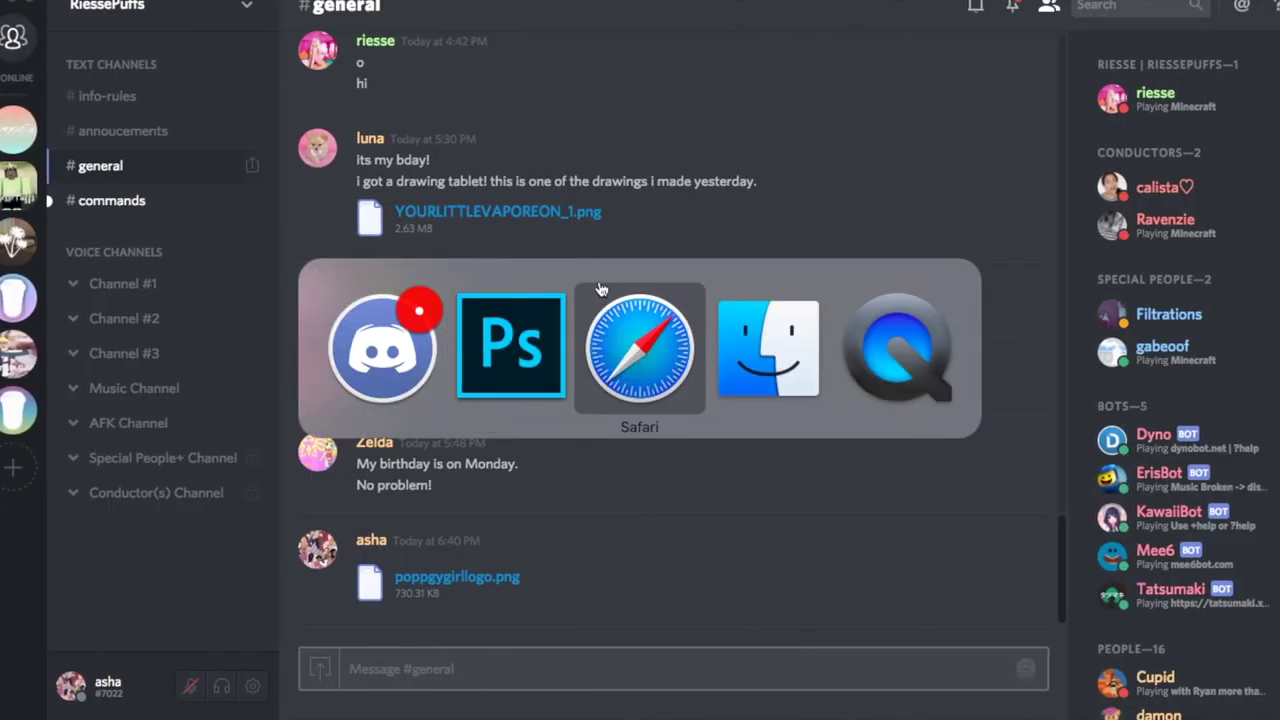
left_click(694, 385)
scroll(662, 85, "up", 5)
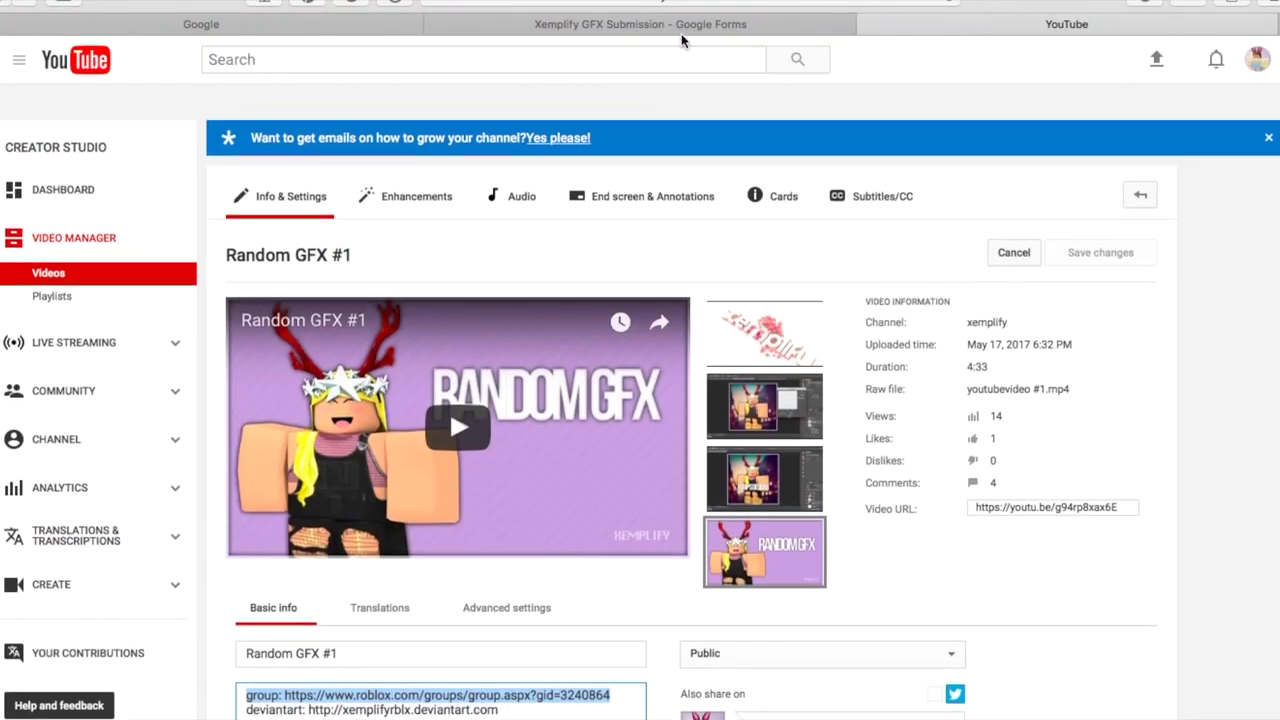
key("super+l")
type("w")
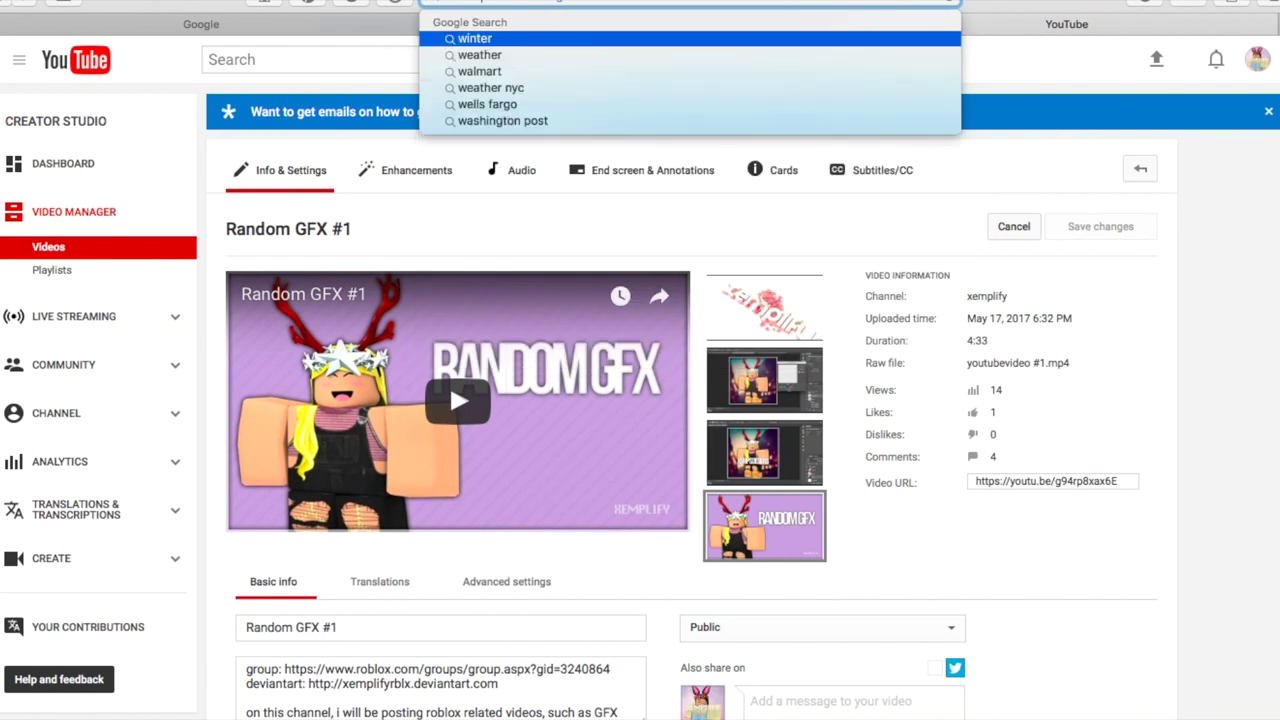
type("inter forest back")
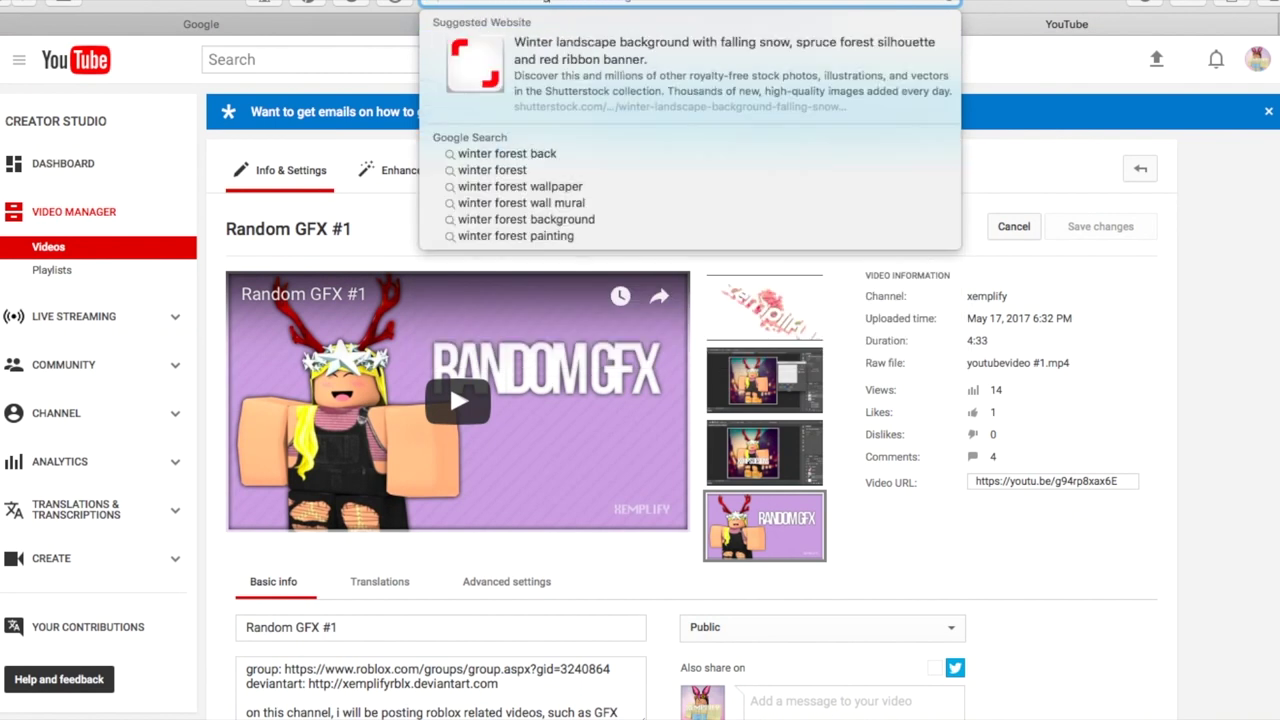
type("ground")
key("Return")
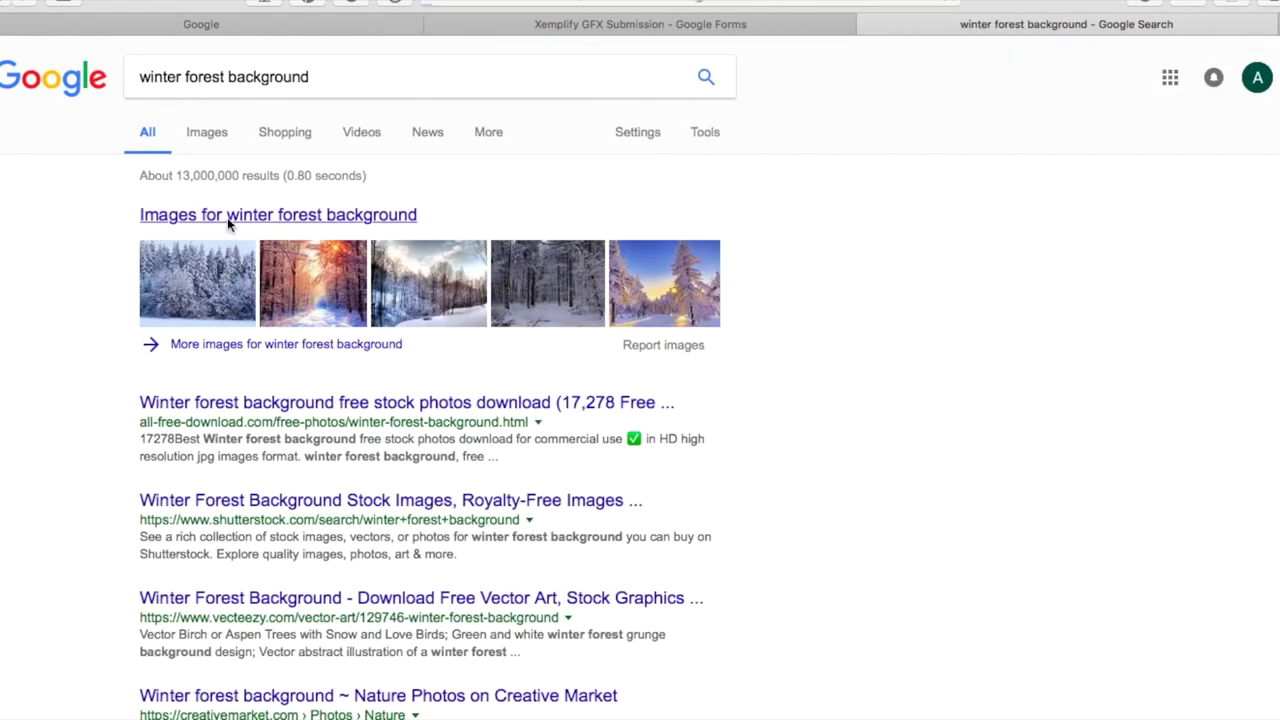
left_click(227, 217)
Look through the winter forest image results for a picture suitable as the logo's background.
scroll(395, 380, "down", 2)
scroll(420, 414, "down", 1)
scroll(400, 141, "down", 1)
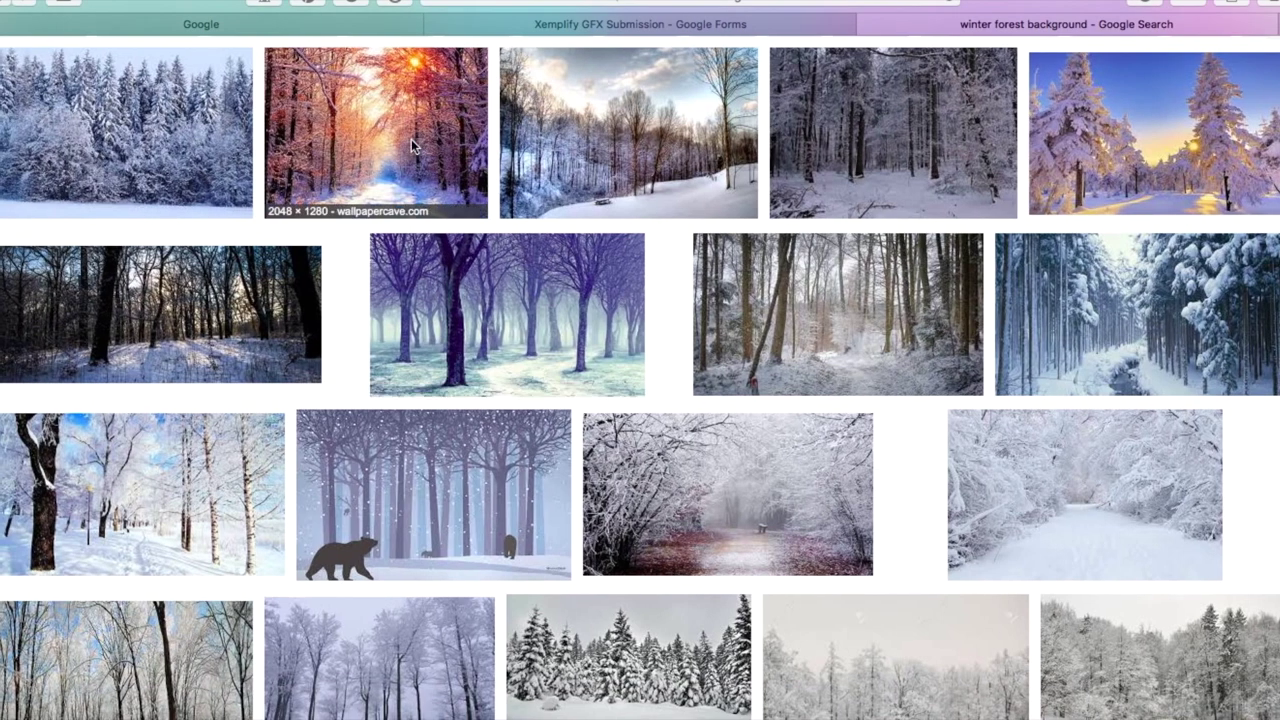
scroll(411, 139, "down", 4)
scroll(411, 139, "down", 2)
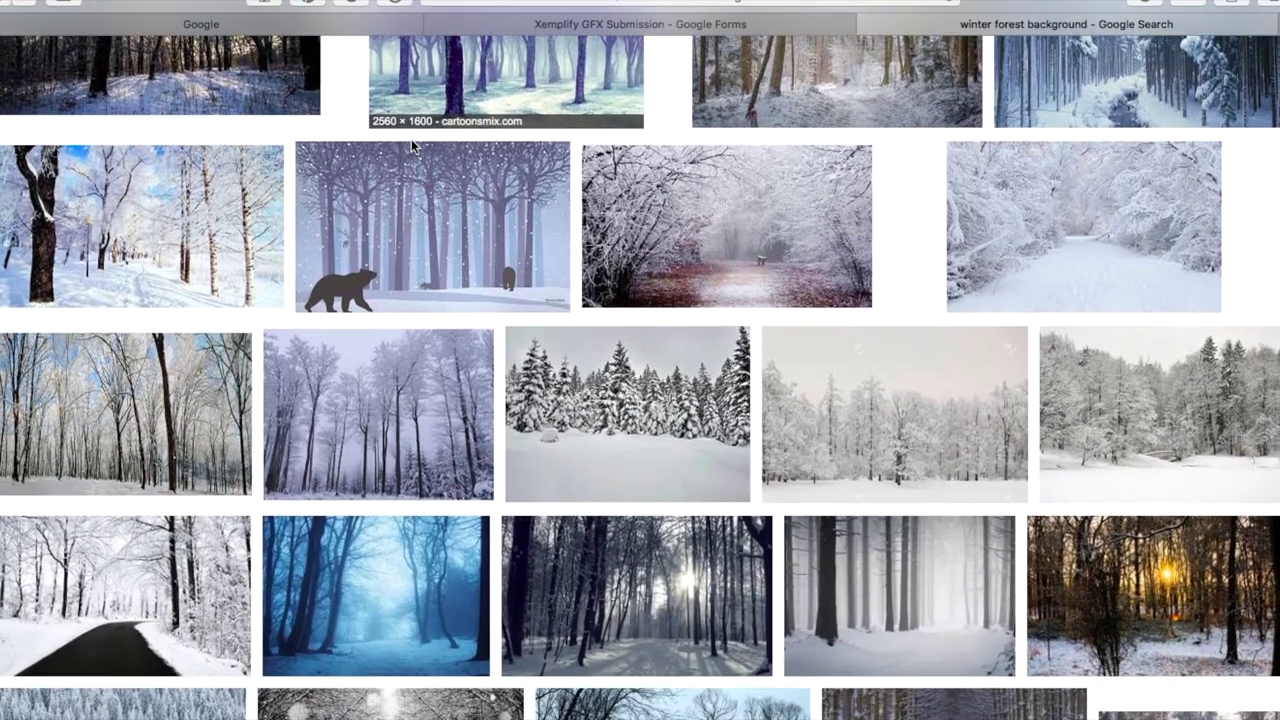
scroll(411, 145, "down", 10)
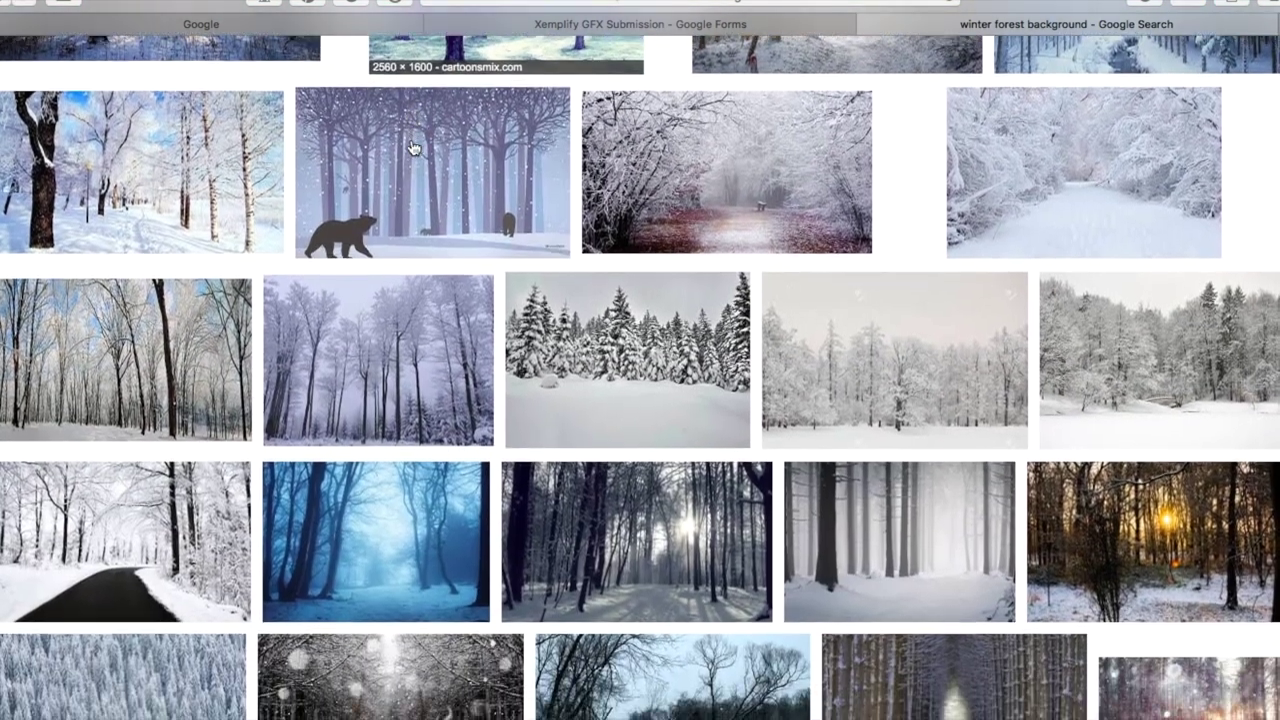
scroll(412, 147, "up", 15)
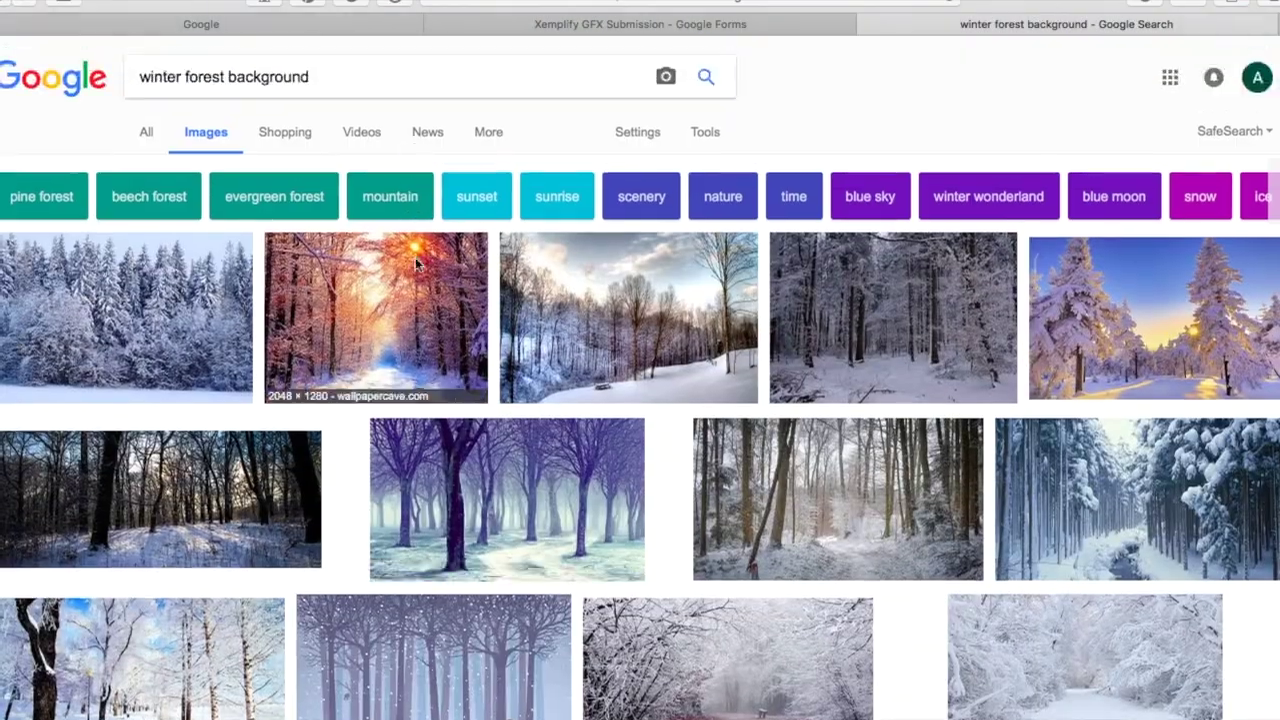
scroll(544, 349, "down", 10)
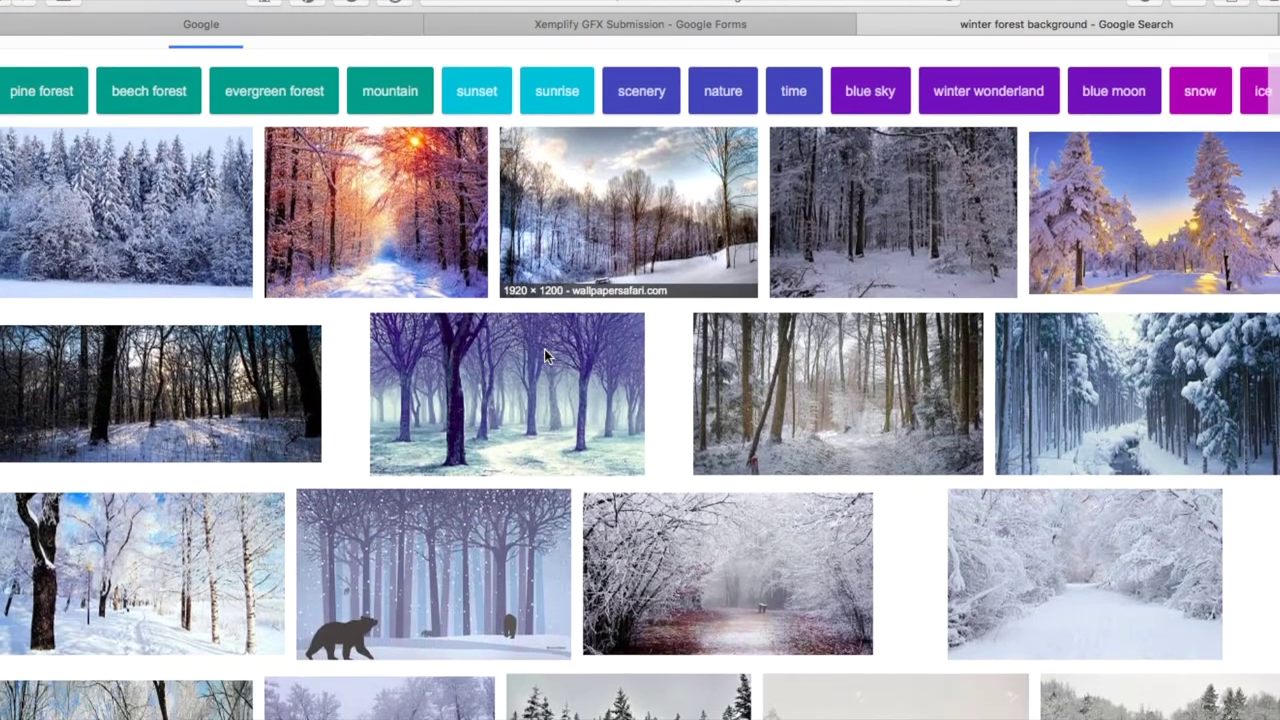
scroll(545, 355, "down", 5)
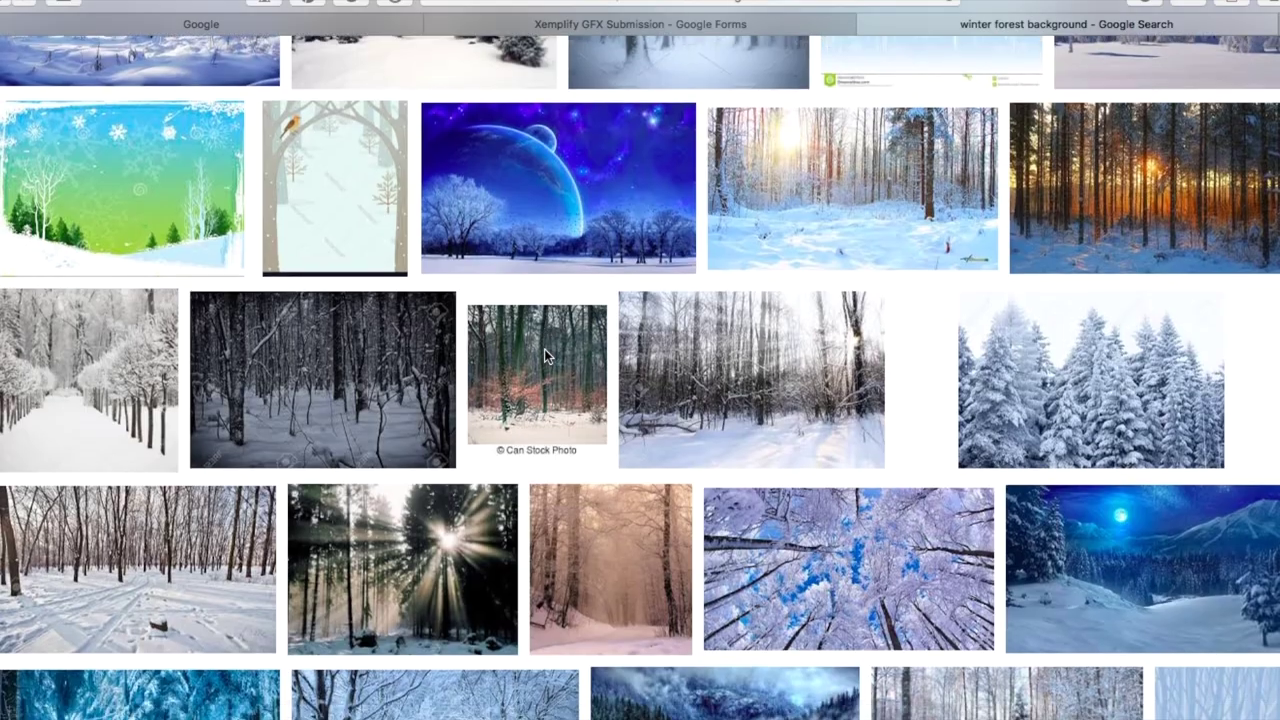
scroll(545, 355, "up", 15)
scroll(544, 349, "down", 1)
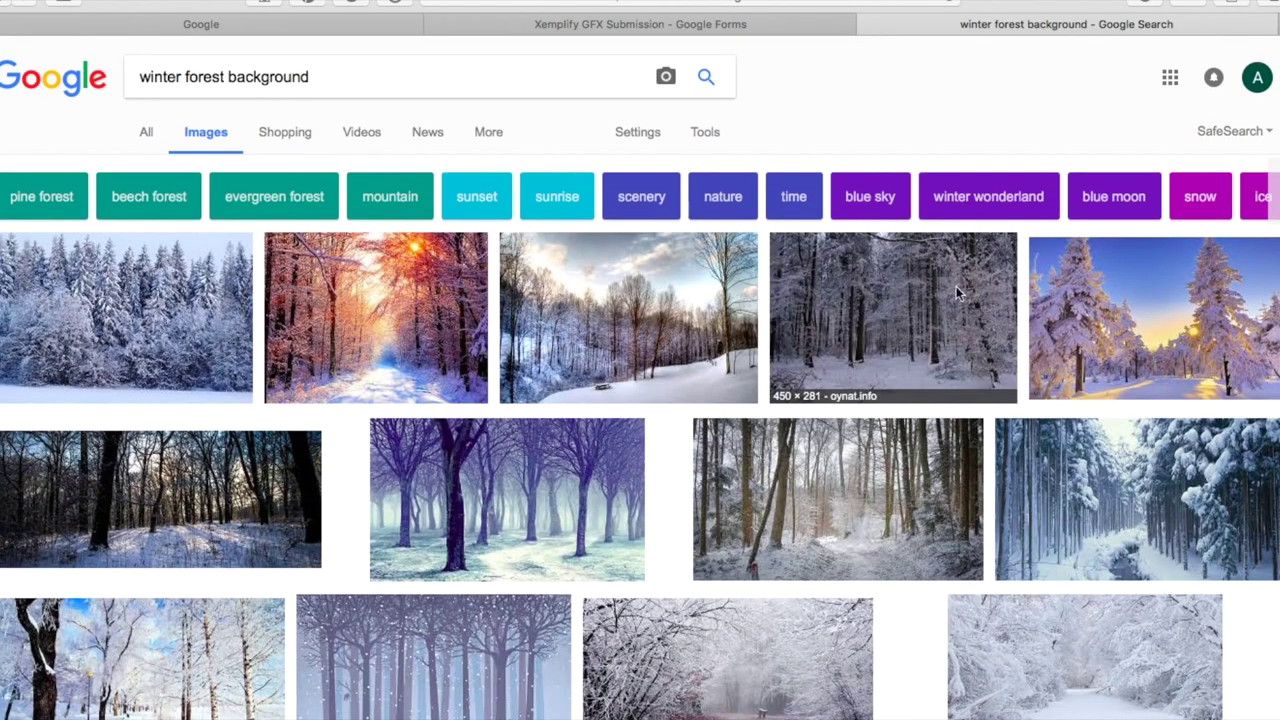
scroll(436, 527, "down", 5)
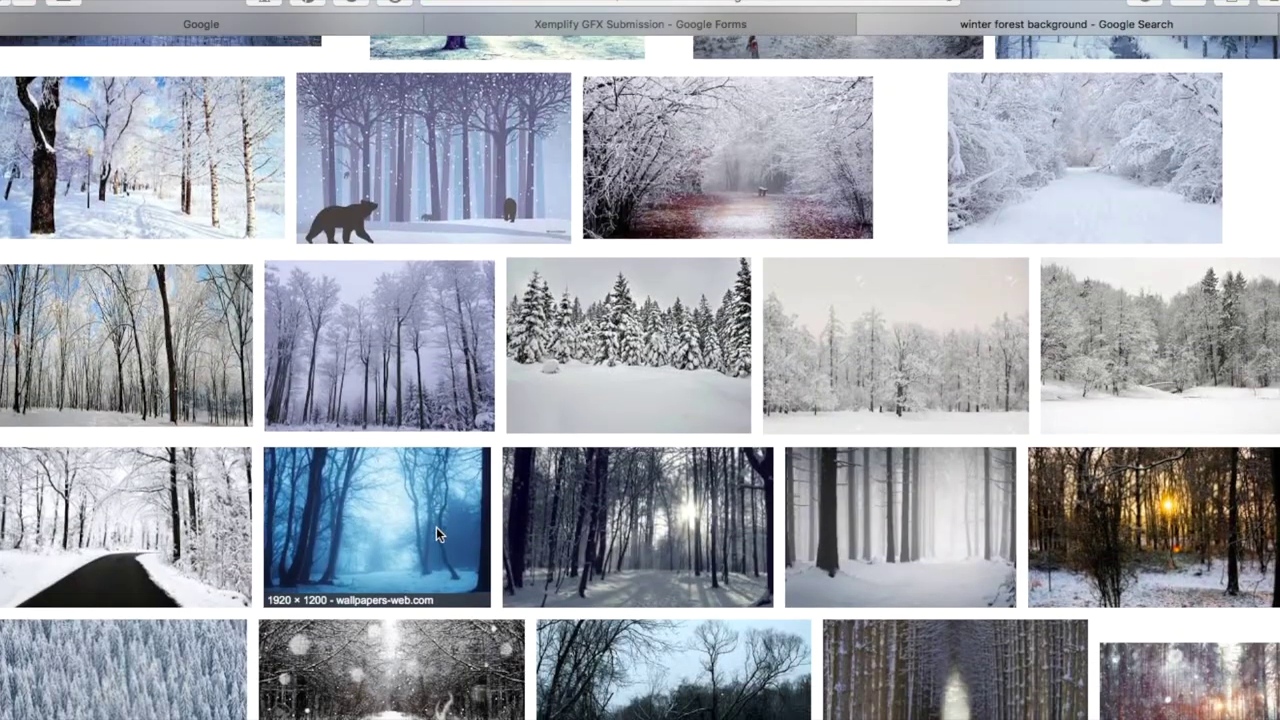
scroll(436, 527, "down", 3)
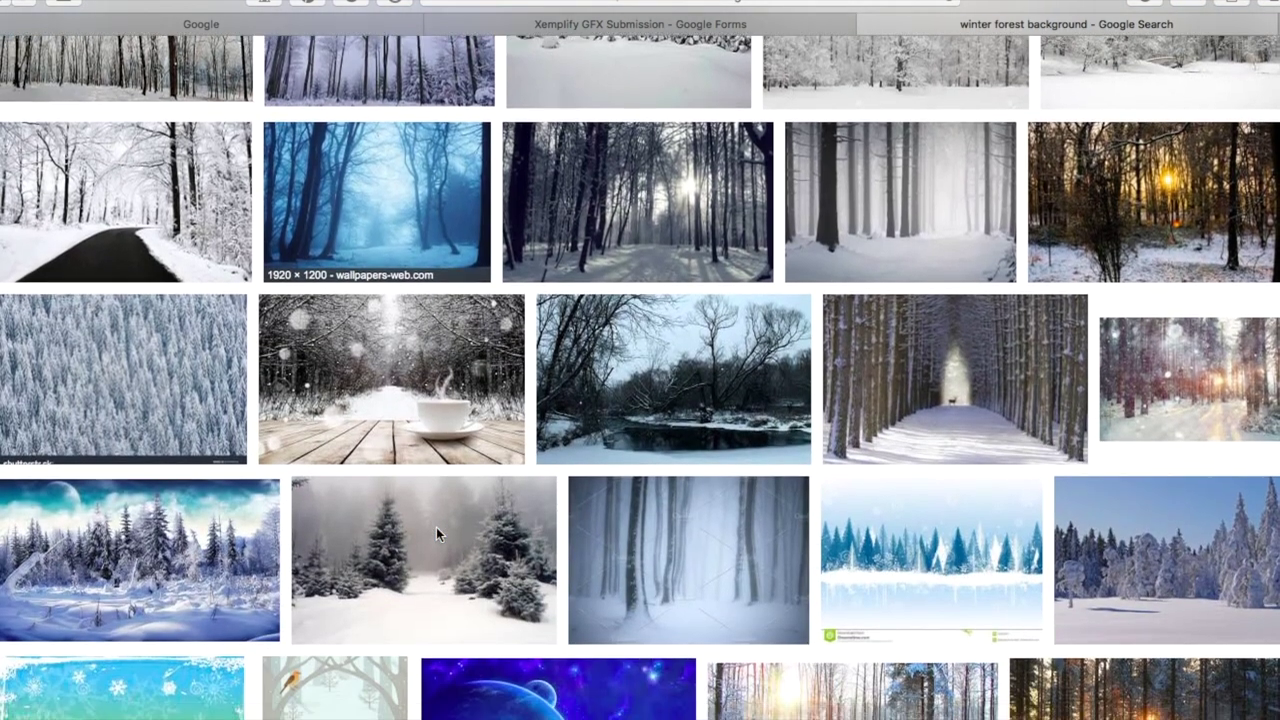
scroll(764, 562, "down", 5)
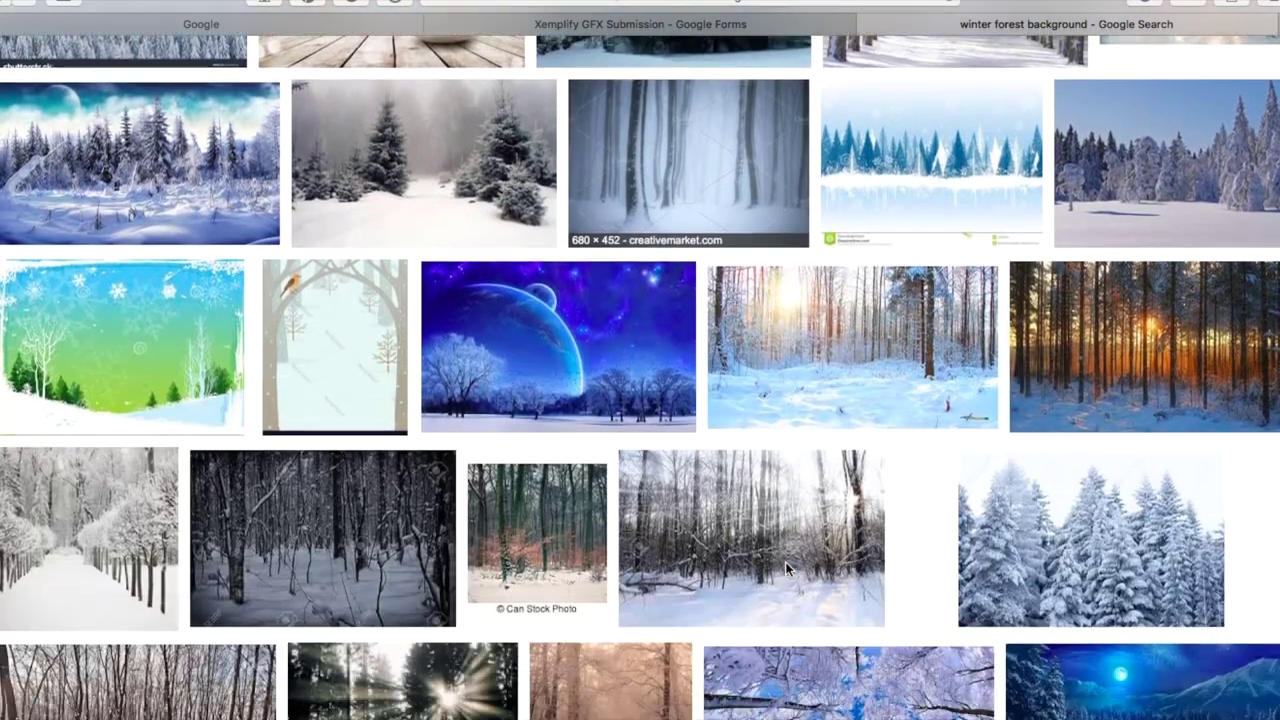
scroll(787, 568, "down", 1)
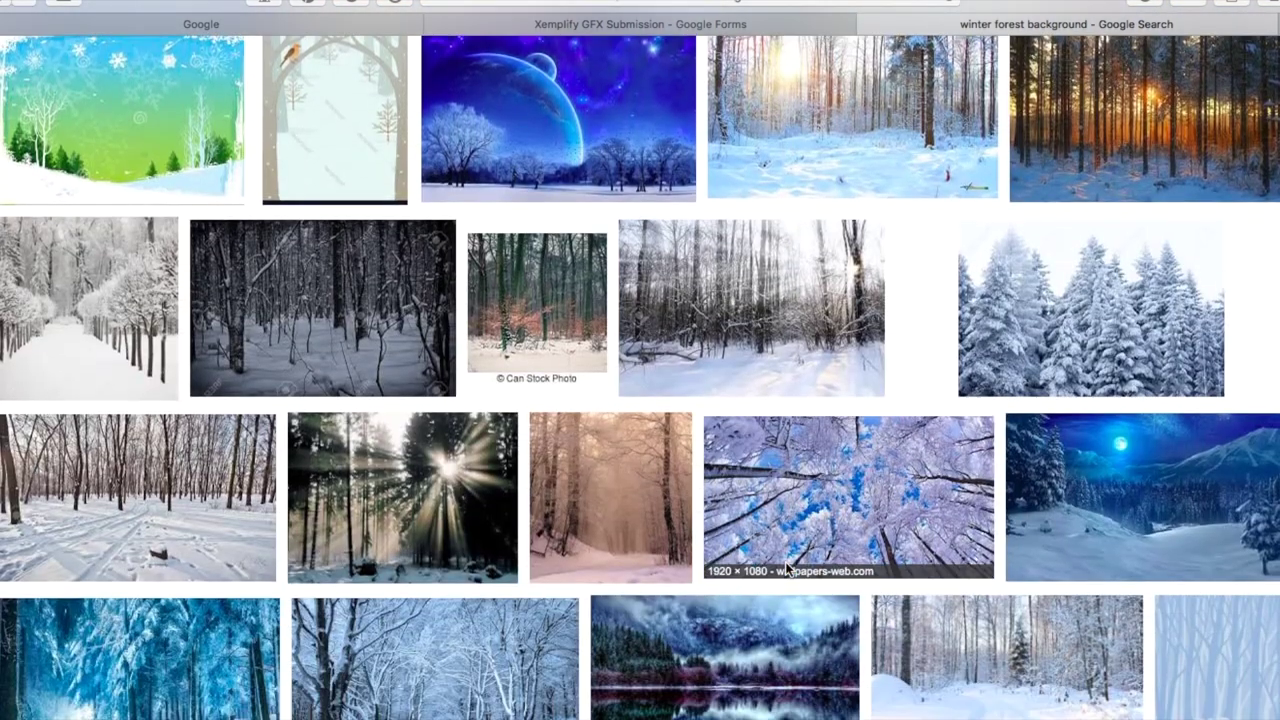
Preview the snow-covered fir tree picture and the 2560 × 1440 winter forest wallpaper, closing each preview and browsing further results.
left_click(1096, 300)
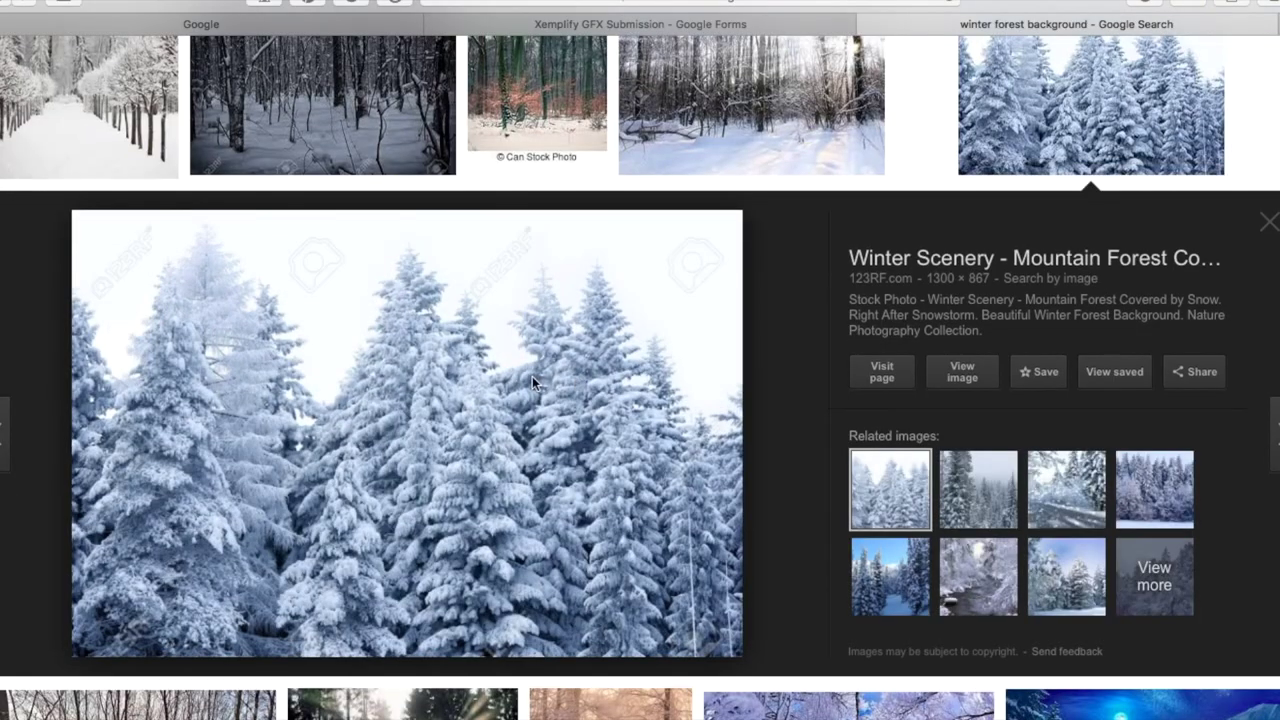
left_click(1263, 222)
scroll(652, 395, "down", 4)
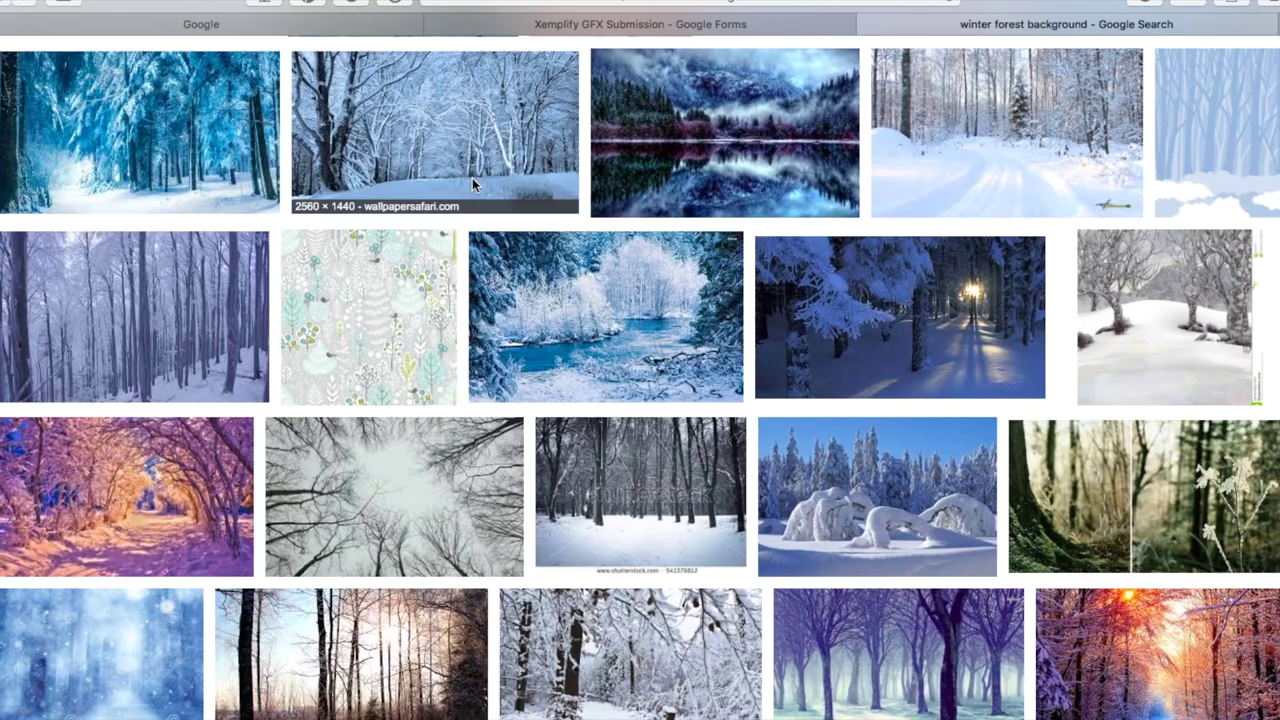
left_click(472, 178)
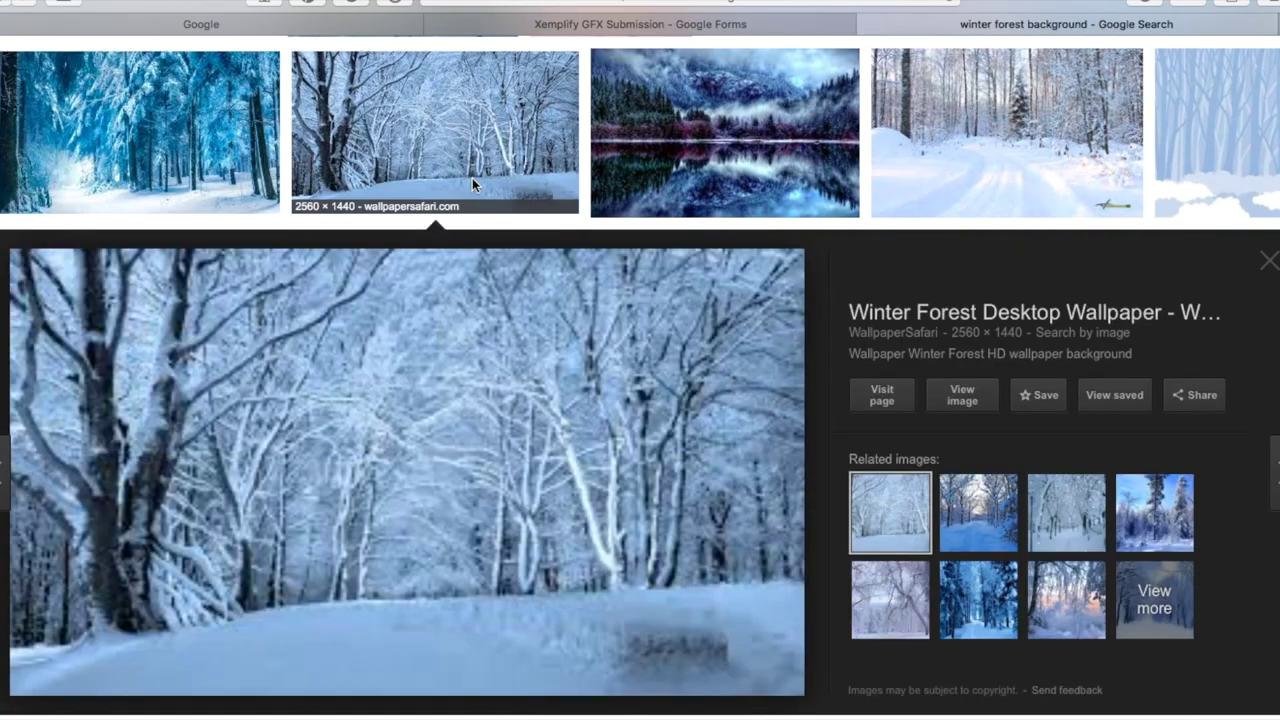
left_click(1267, 270)
scroll(1076, 337, "down", 6)
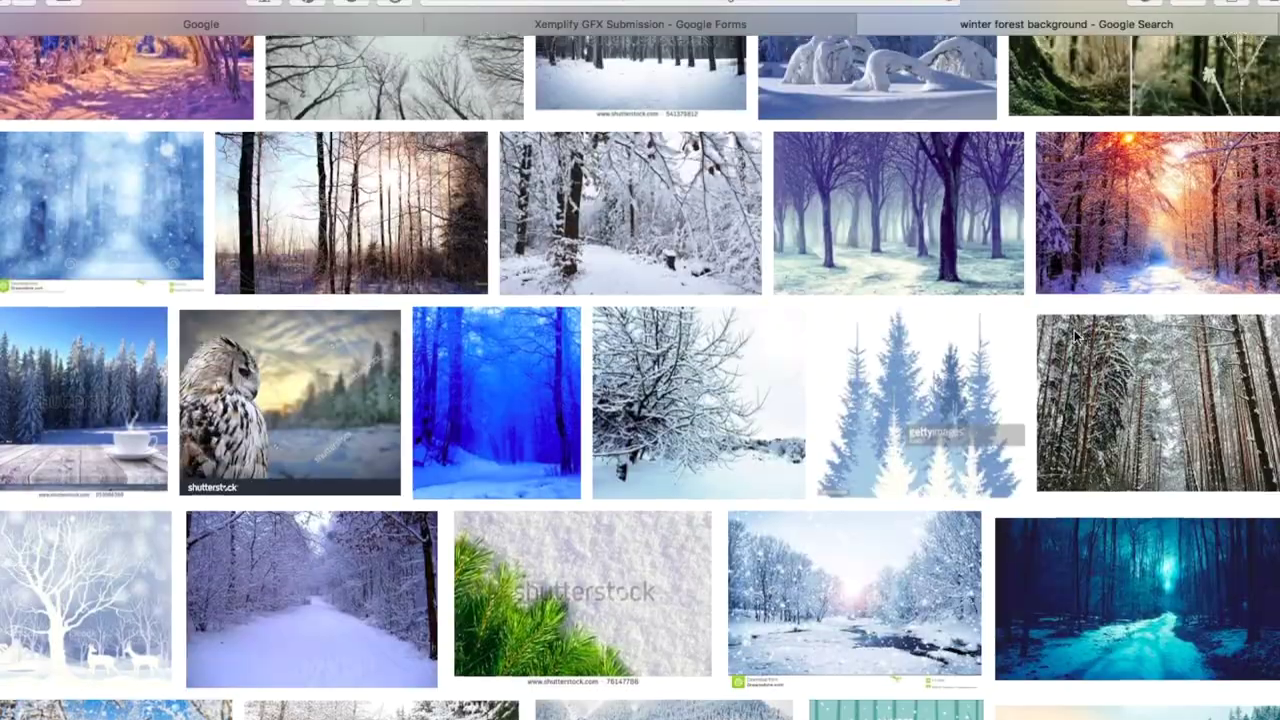
scroll(1076, 337, "up", 10)
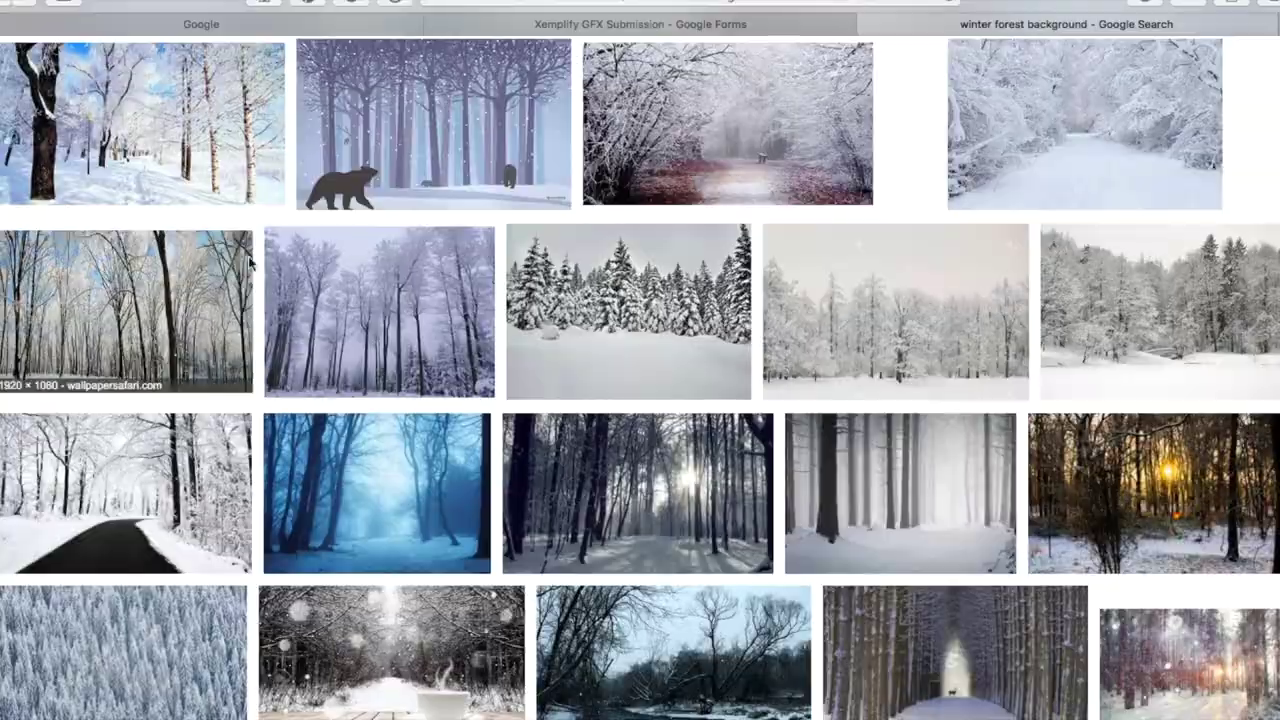
Refine the image search to "winter forest background snow".
left_click(329, 80)
type("snow")
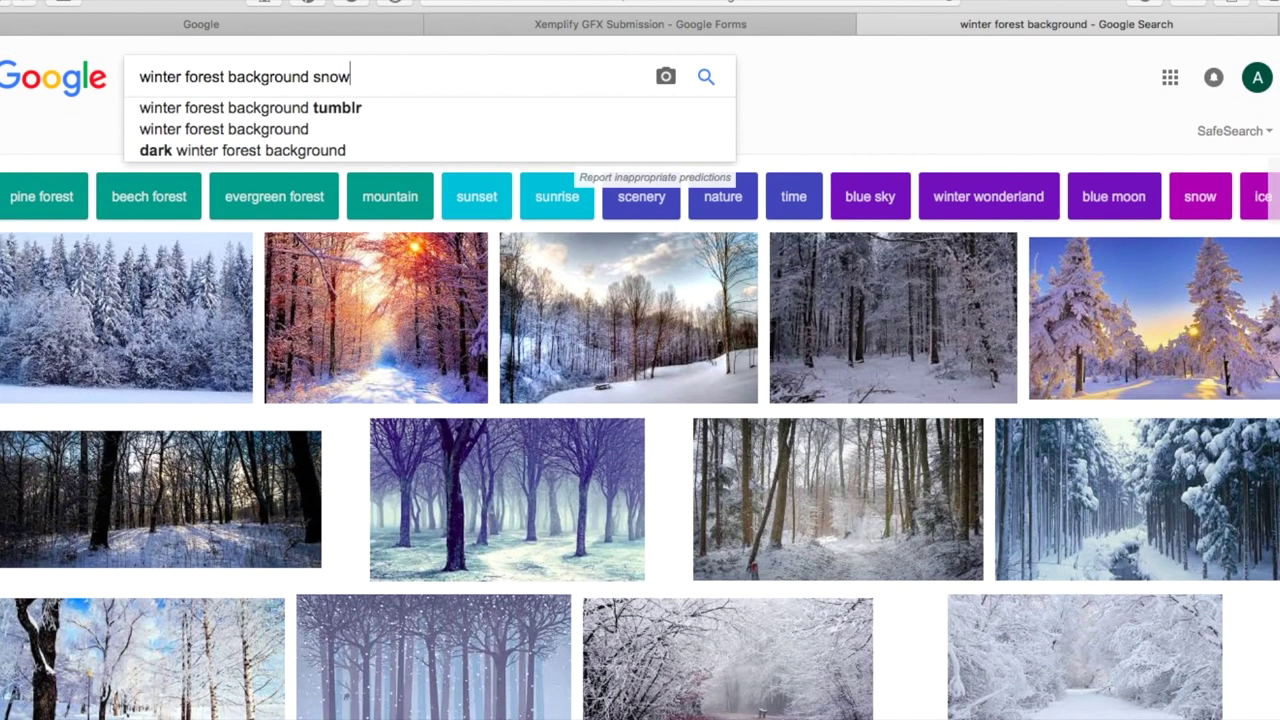
key("Return")
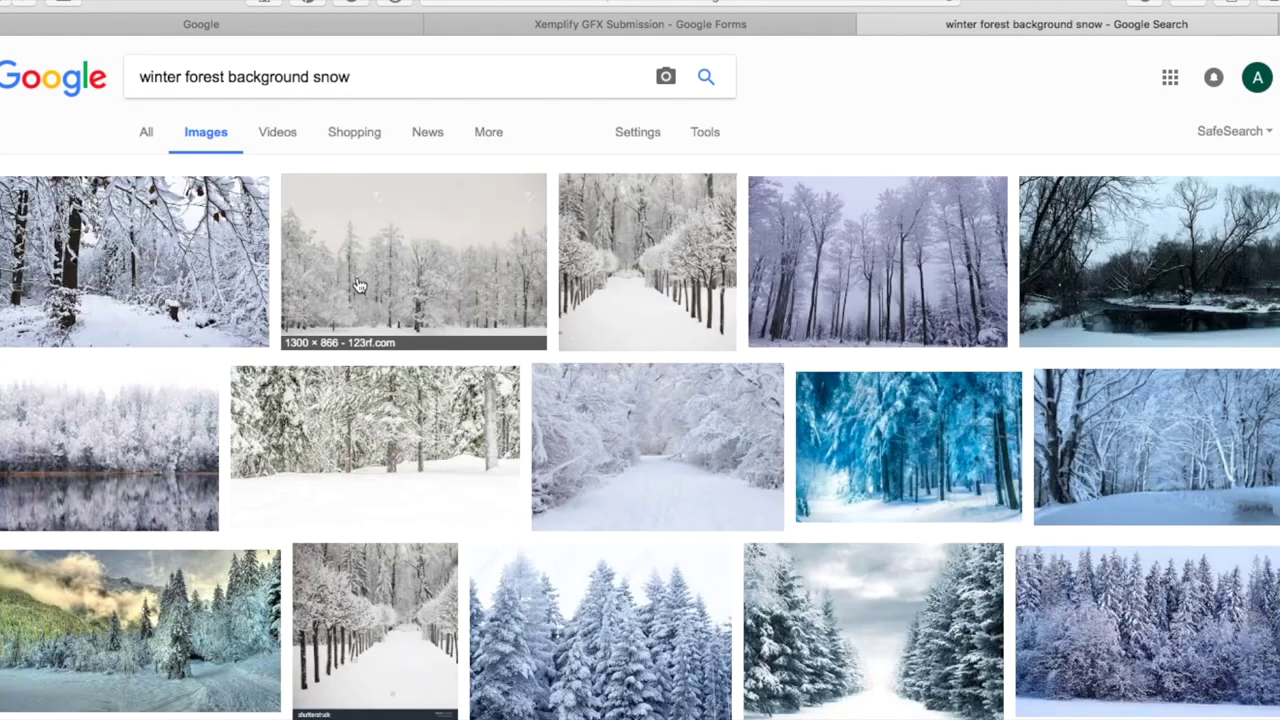
Preview the 2560 × 1600 "Snow Forest Wallpapers" picture and save it to the Downloads folder.
left_click(166, 236)
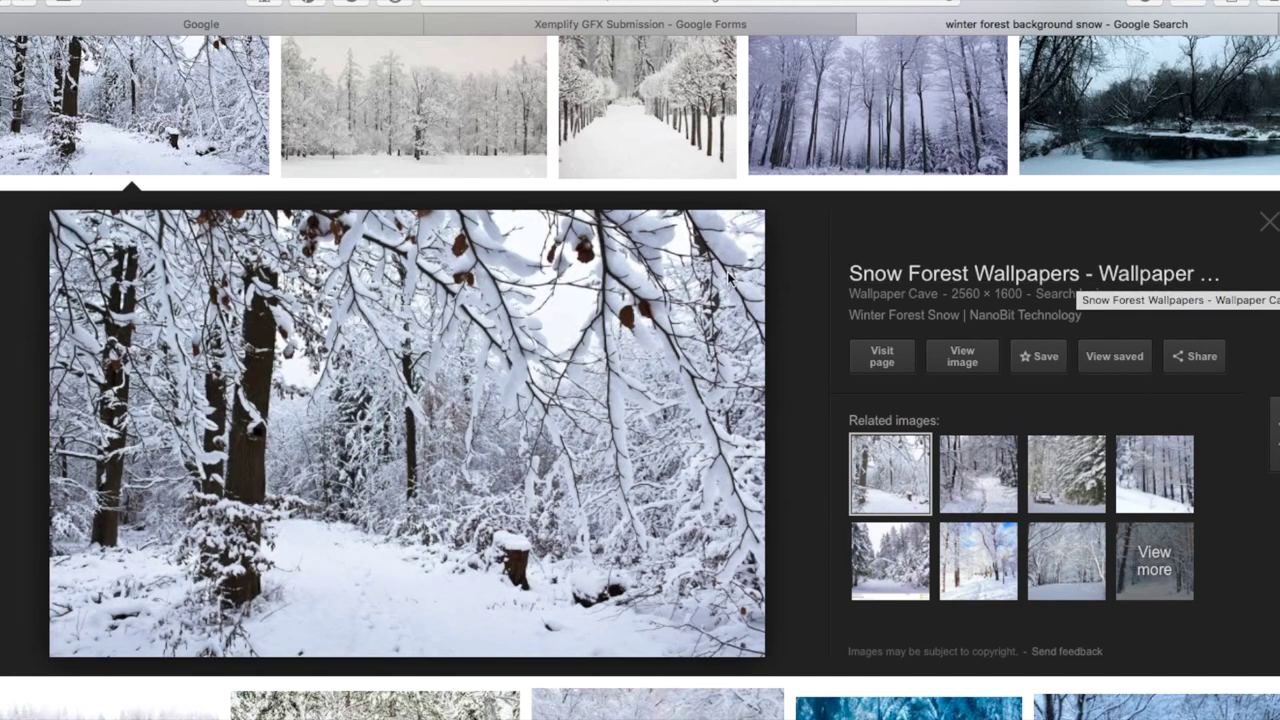
right_click(566, 347)
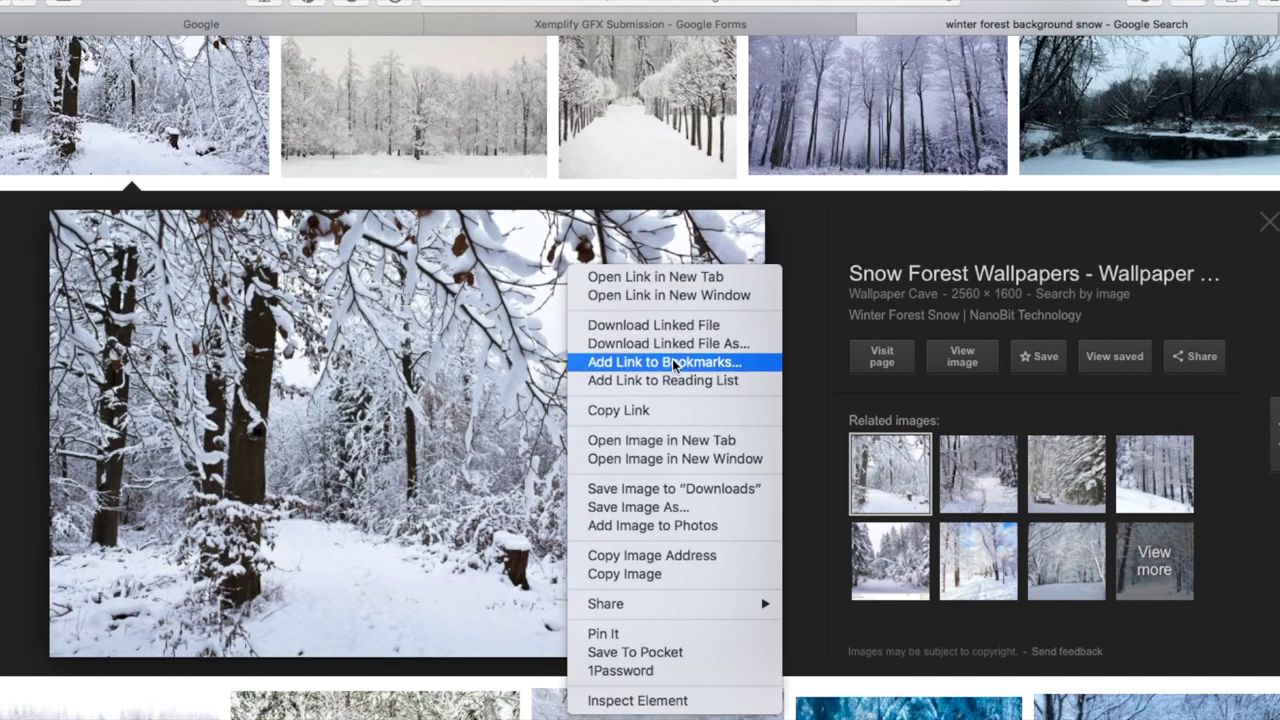
left_click(735, 490)
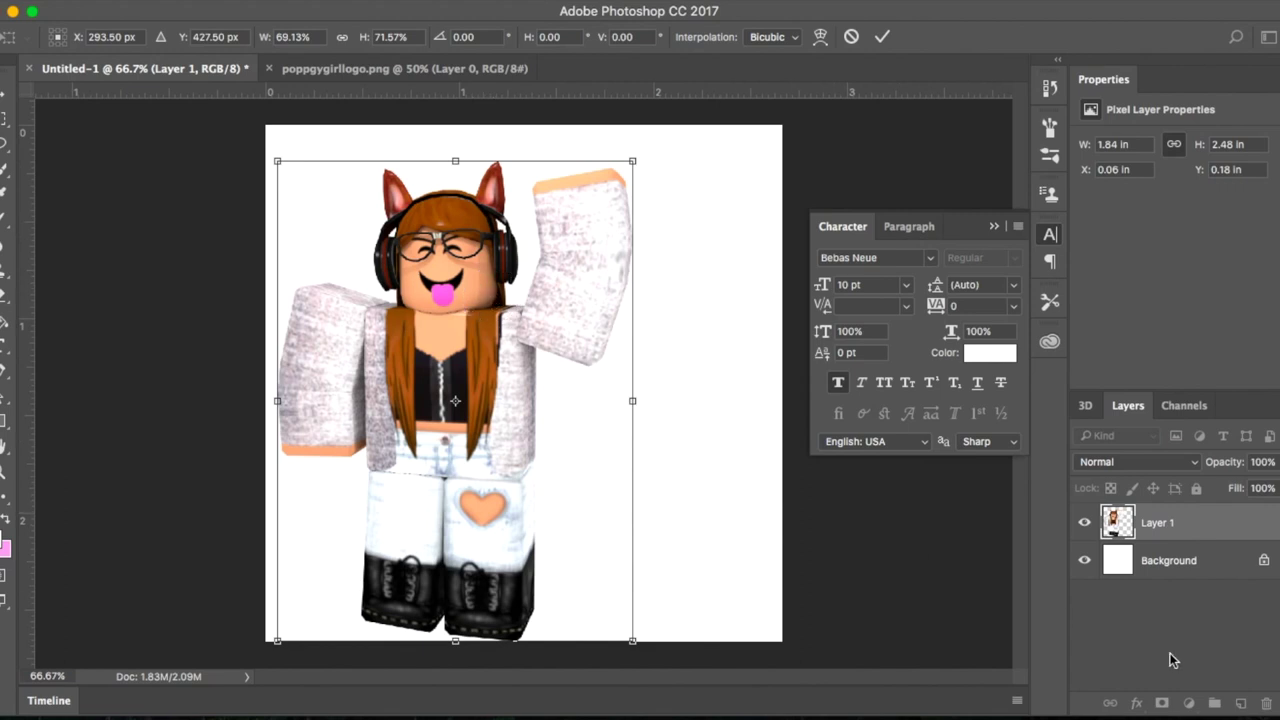
Switch to Photoshop and commit the avatar layer's pending transform.
left_click(156, 2)
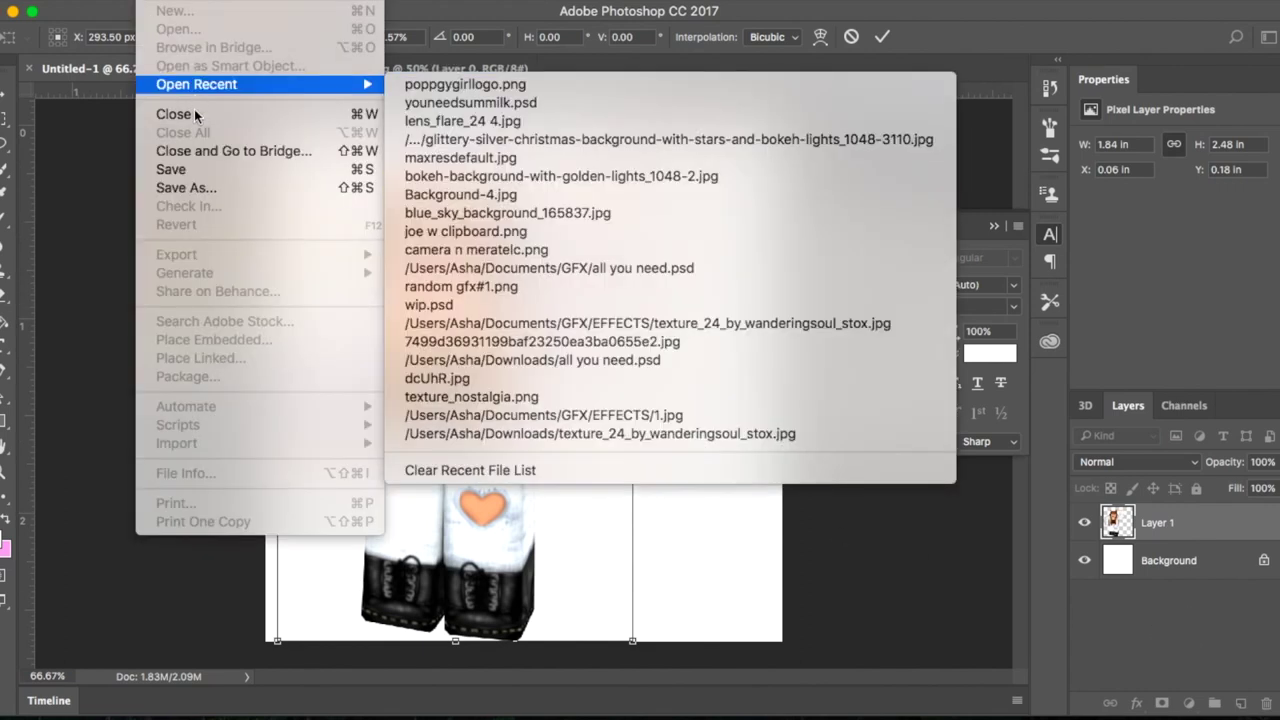
left_click(97, 111)
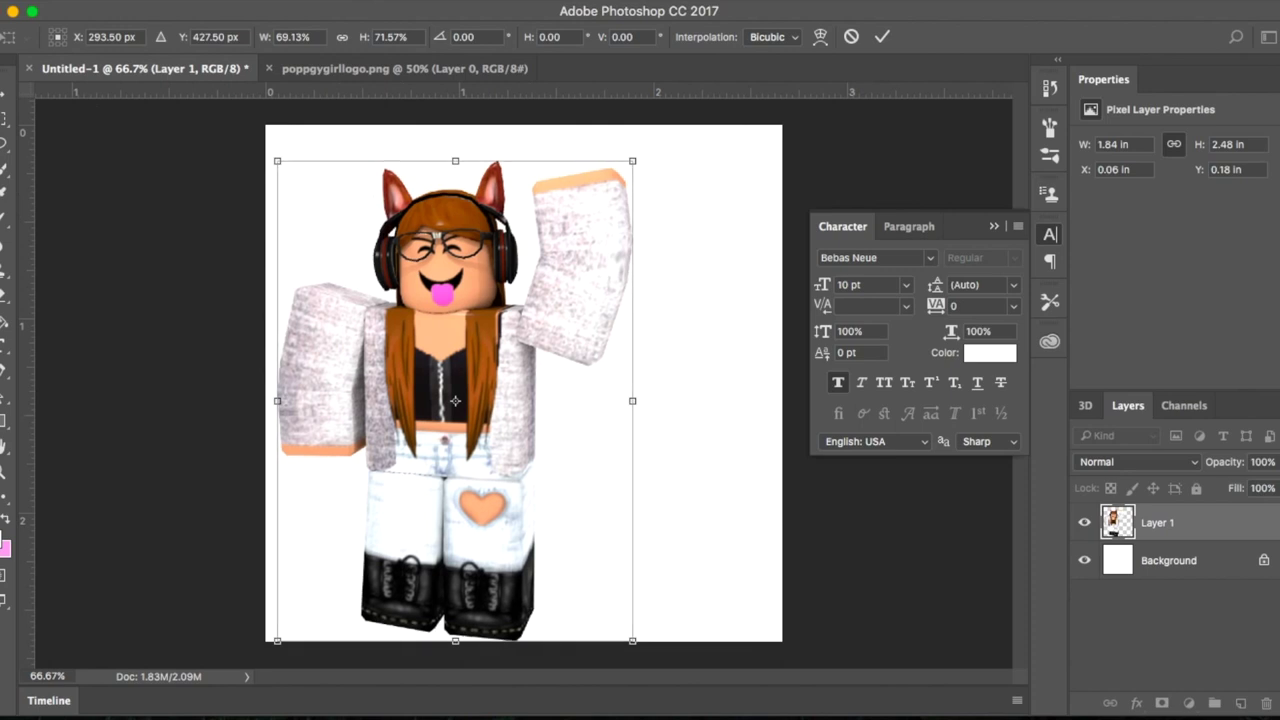
key("Return")
Open the snowy forest picture sx7jVBG.jpg from the Downloads folder as a new document.
left_click(156, 2)
left_click(168, 31)
key("super+o")
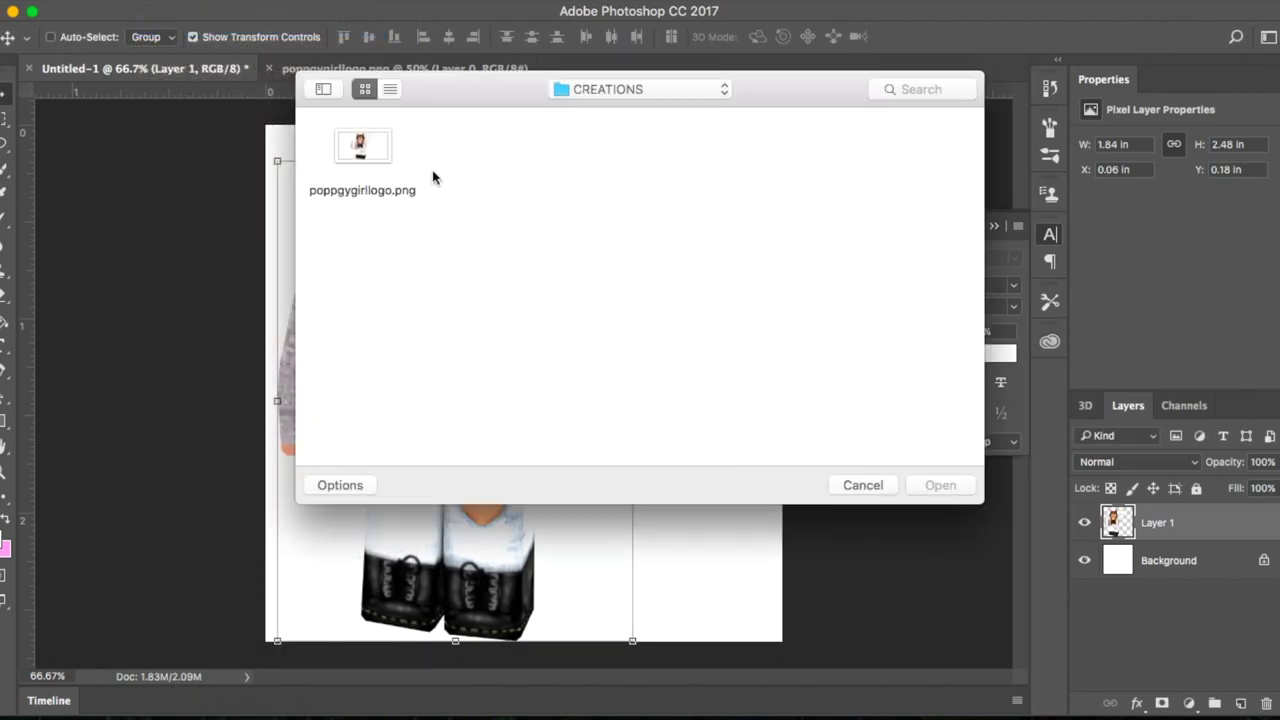
left_click(571, 98)
left_click(622, 461)
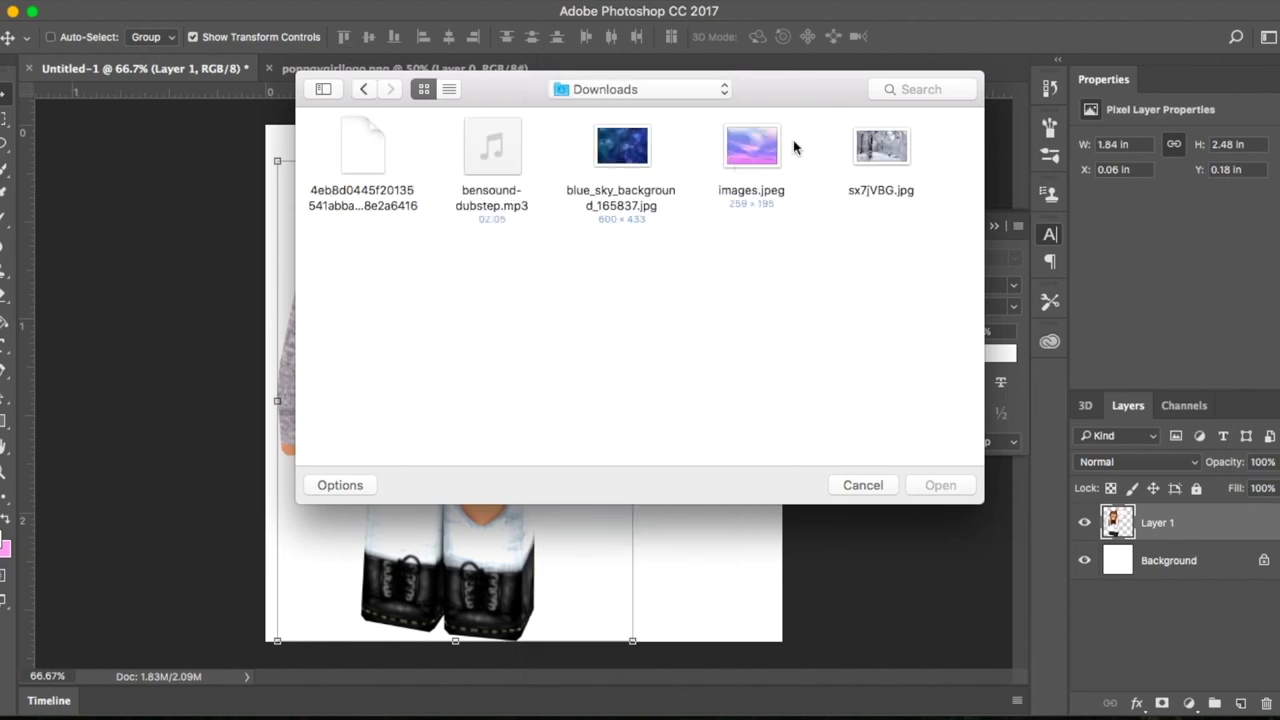
left_click(884, 155)
left_click(942, 486)
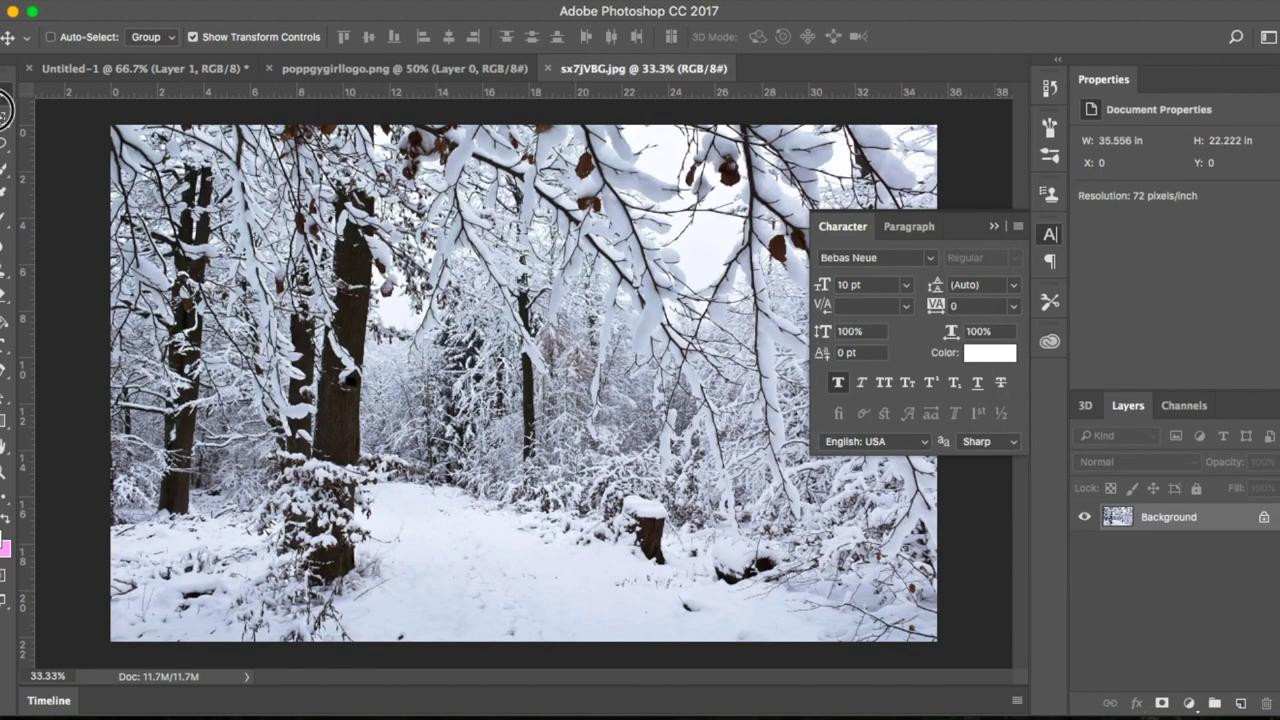
Copy the whole forest picture into the Untitled-1 document and place its layer beneath the avatar layer.
left_click(4, 114)
left_click_drag(80, 114, 1170, 710)
key("ctrl+c")
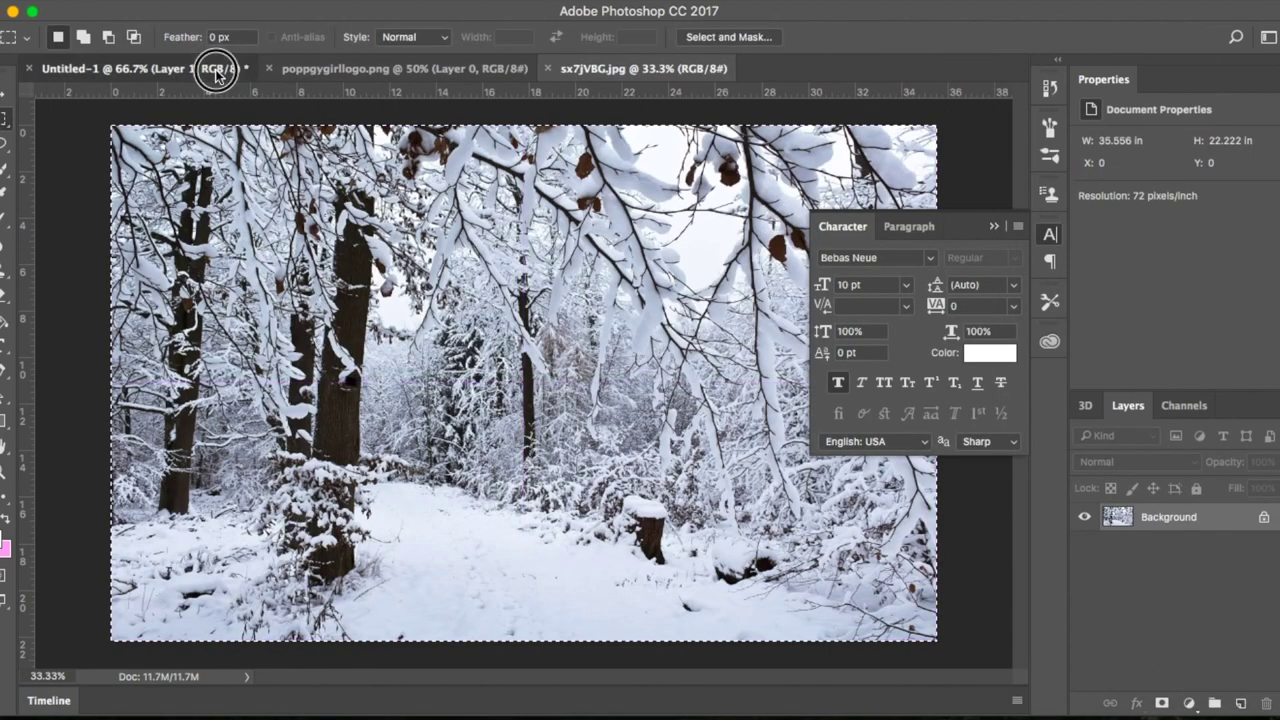
left_click(214, 69)
key("ctrl+v")
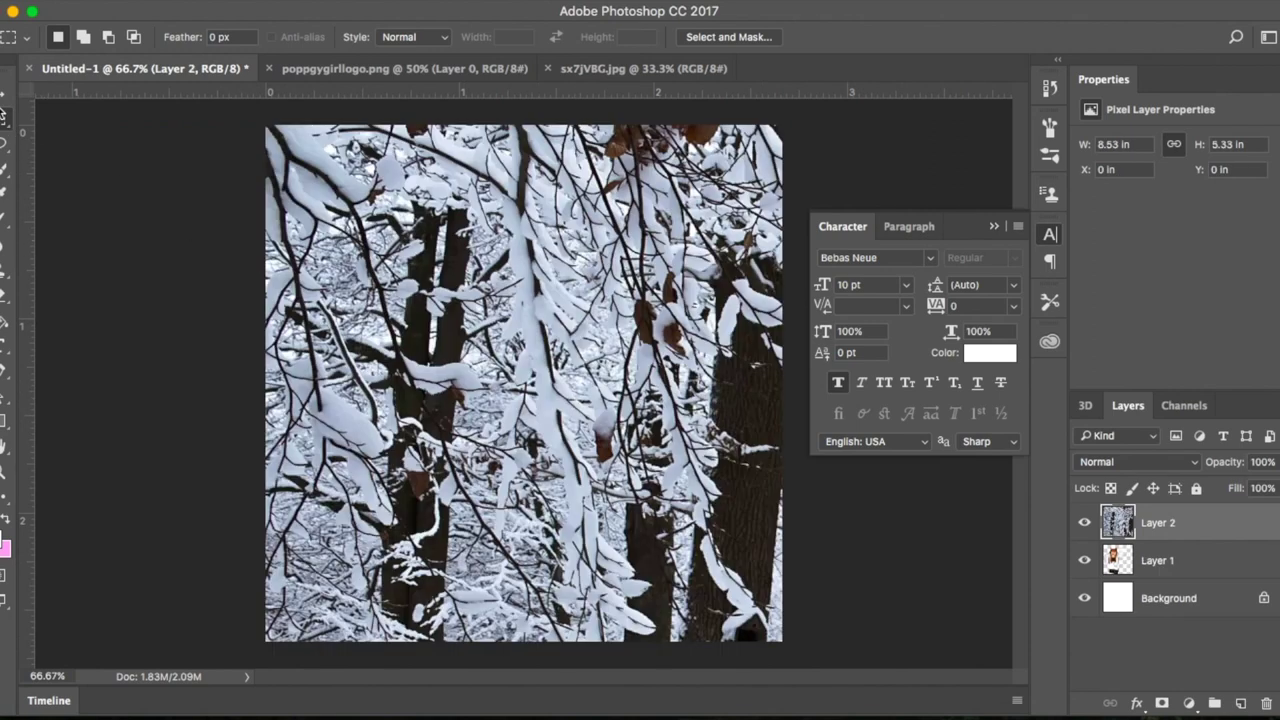
key("v")
left_click_drag(1150, 522, 1157, 576)
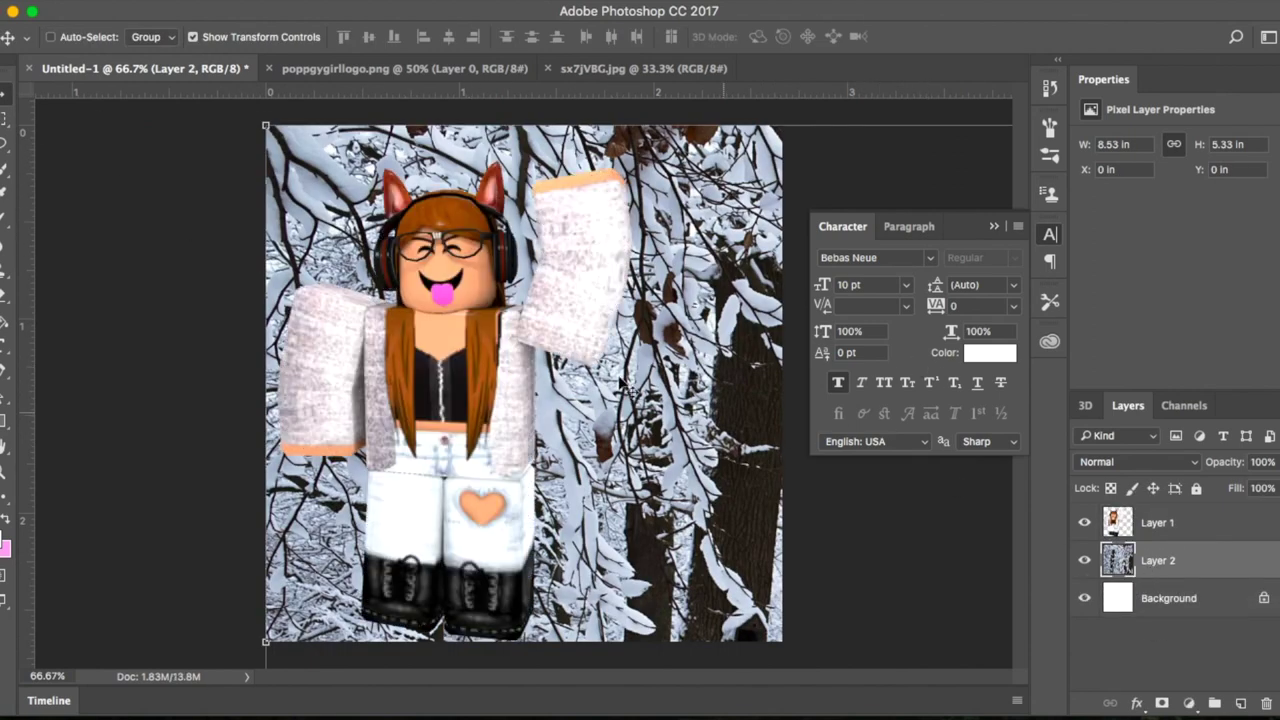
Shrink the forest layer to about 3.2 × 2.03 in and align it with the canvas's upper-left corner.
left_click(268, 128)
left_click_drag(268, 128, 340, 150)
left_click_drag(251, 119, 432, 258)
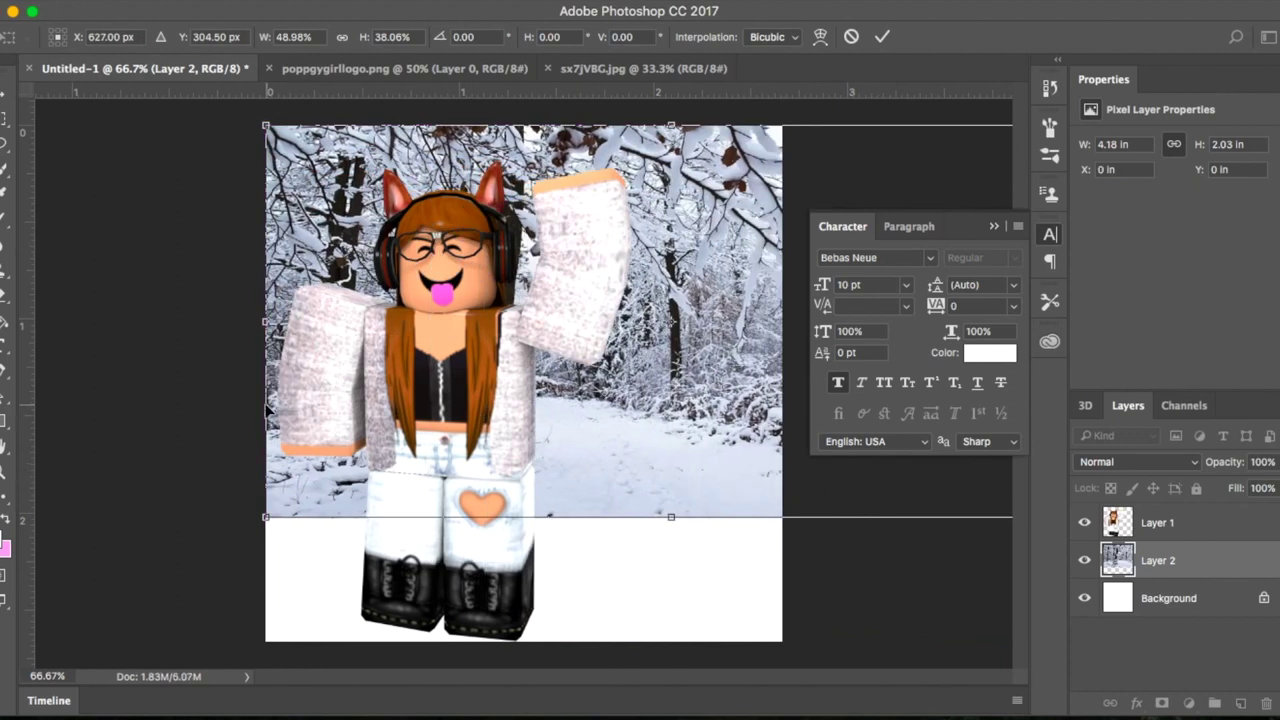
left_click_drag(257, 400, 455, 400)
left_click(994, 226)
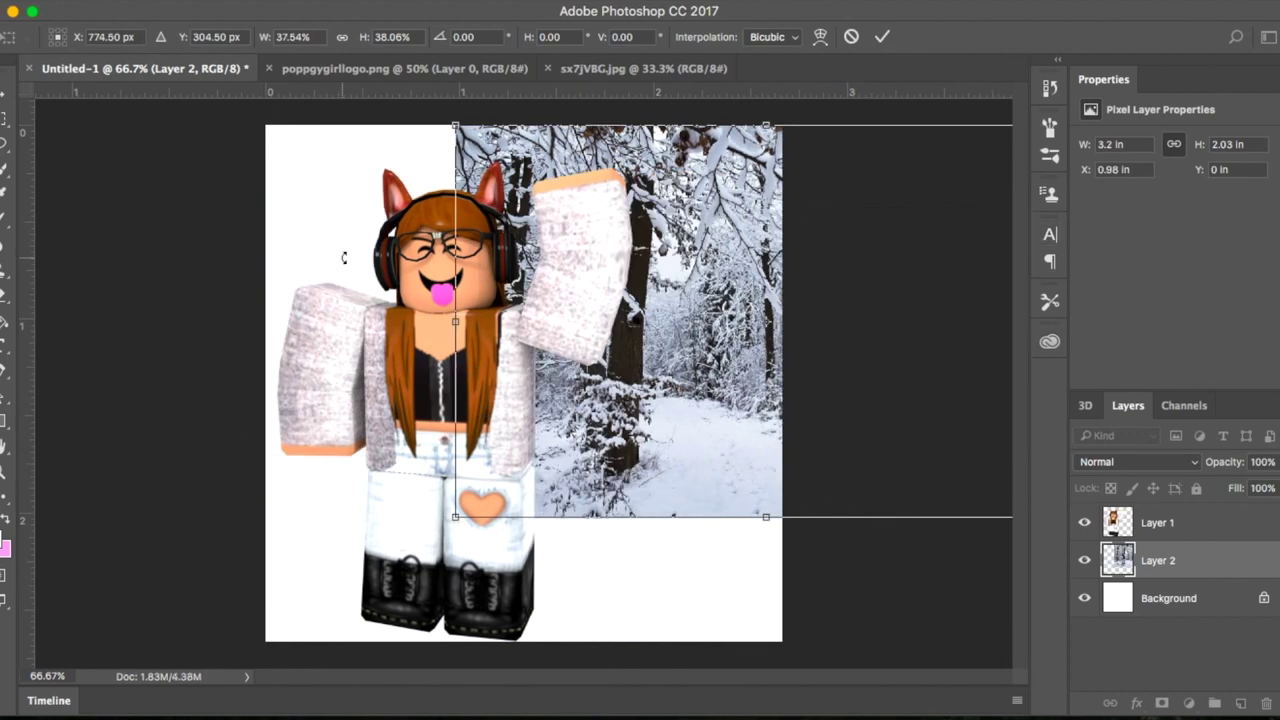
left_click_drag(477, 309, 334, 300)
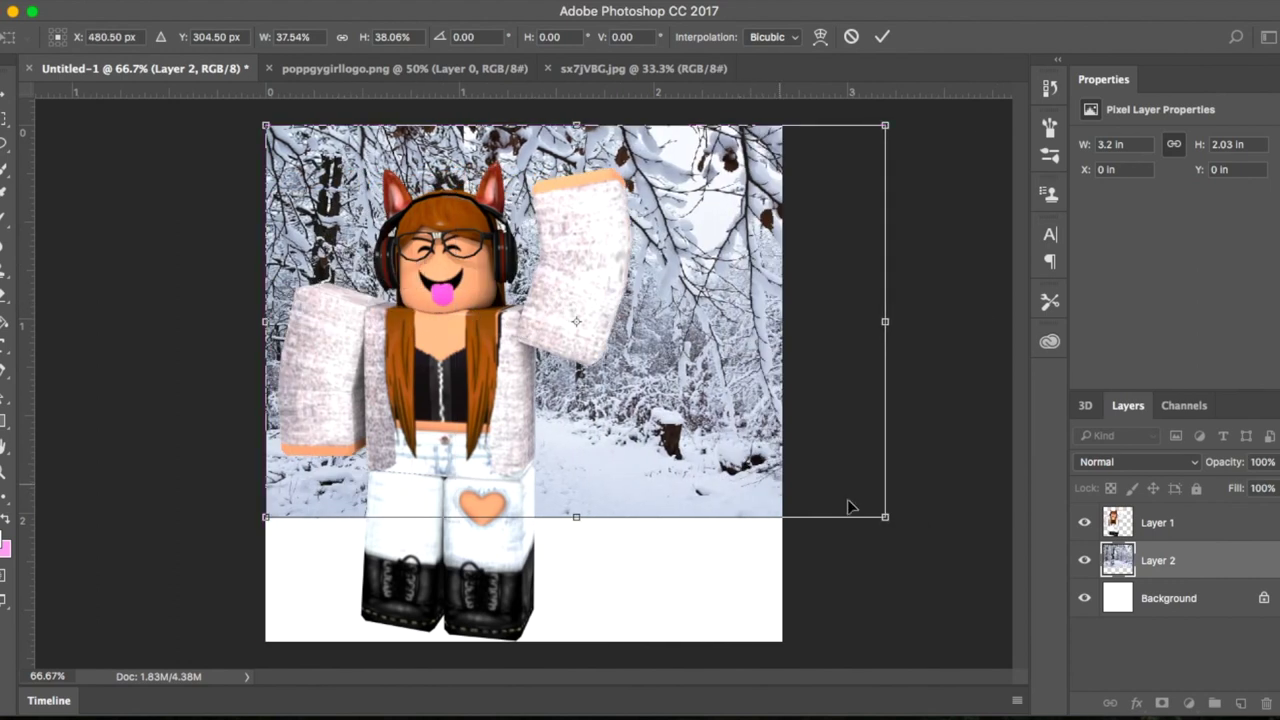
Enlarge the forest layer to about 4.66 × 2.67 in, covering the canvas, with its horizontal position at about -1 in.
left_click_drag(885, 519, 931, 638)
left_click_drag(535, 502, 566, 510)
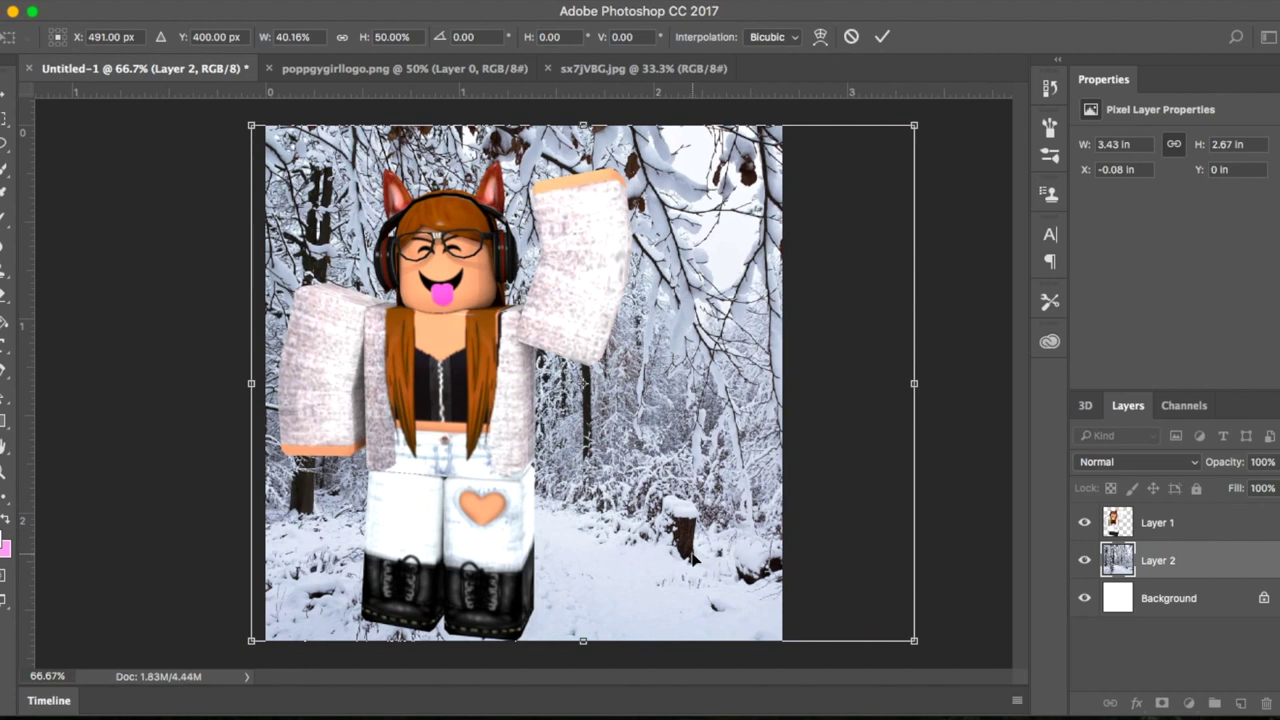
left_click_drag(925, 390, 1153, 382)
left_click_drag(588, 412, 403, 418)
key("Return")
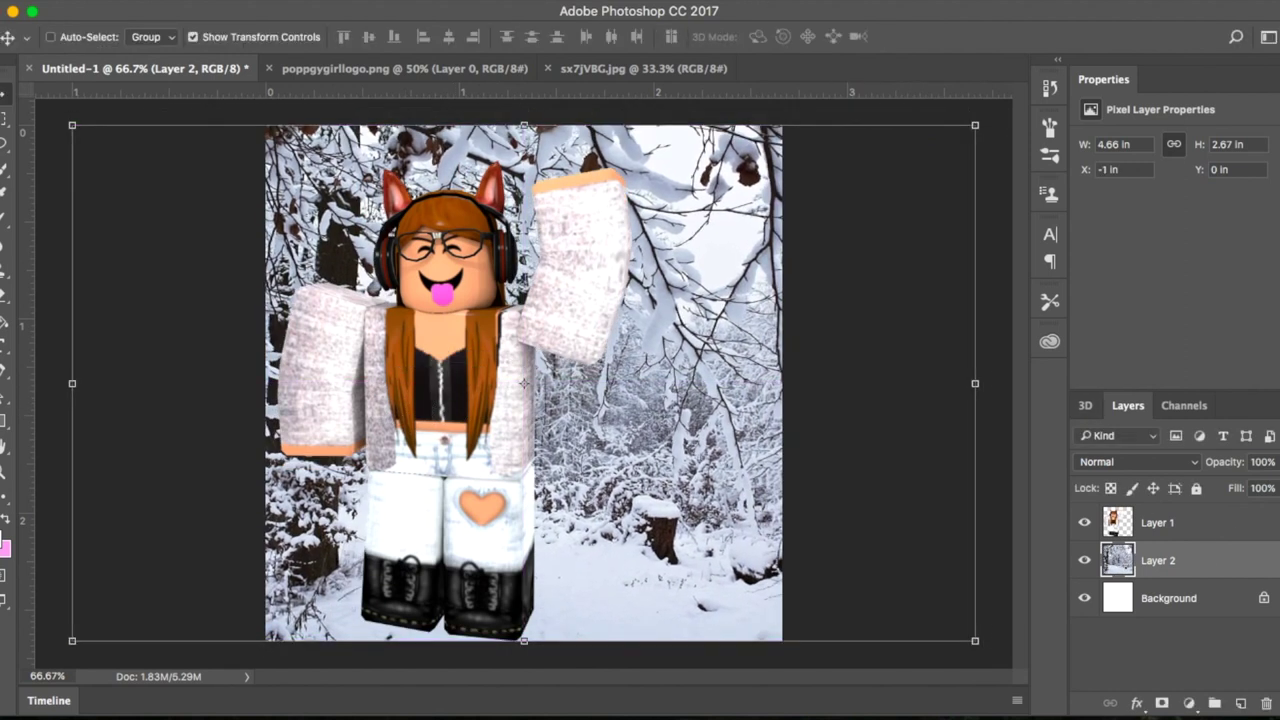
Apply a Gaussian Blur with a 4.2 pixel radius to the forest layer.
left_click(456, 2)
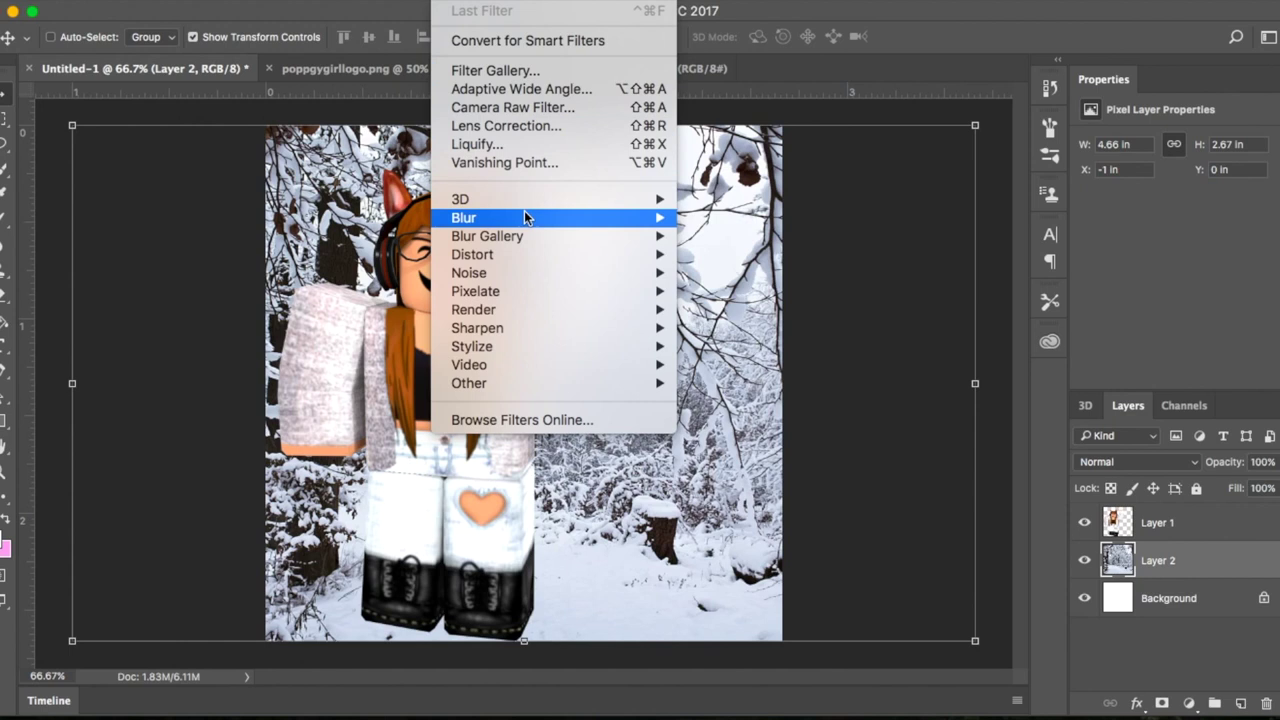
mouse_move(525, 217)
left_click(786, 296)
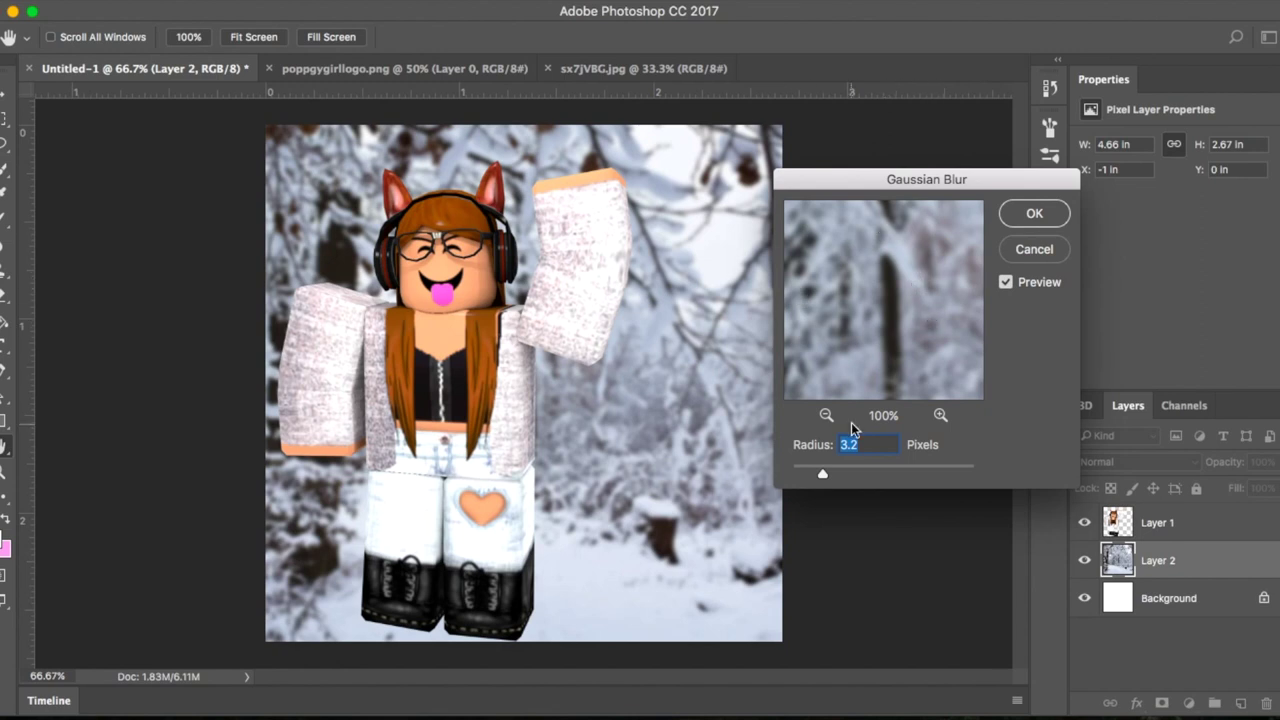
mouse_move(825, 476)
left_mouse_down()
mouse_move(808, 472)
mouse_move(864, 476)
mouse_move(834, 470)
left_mouse_up()
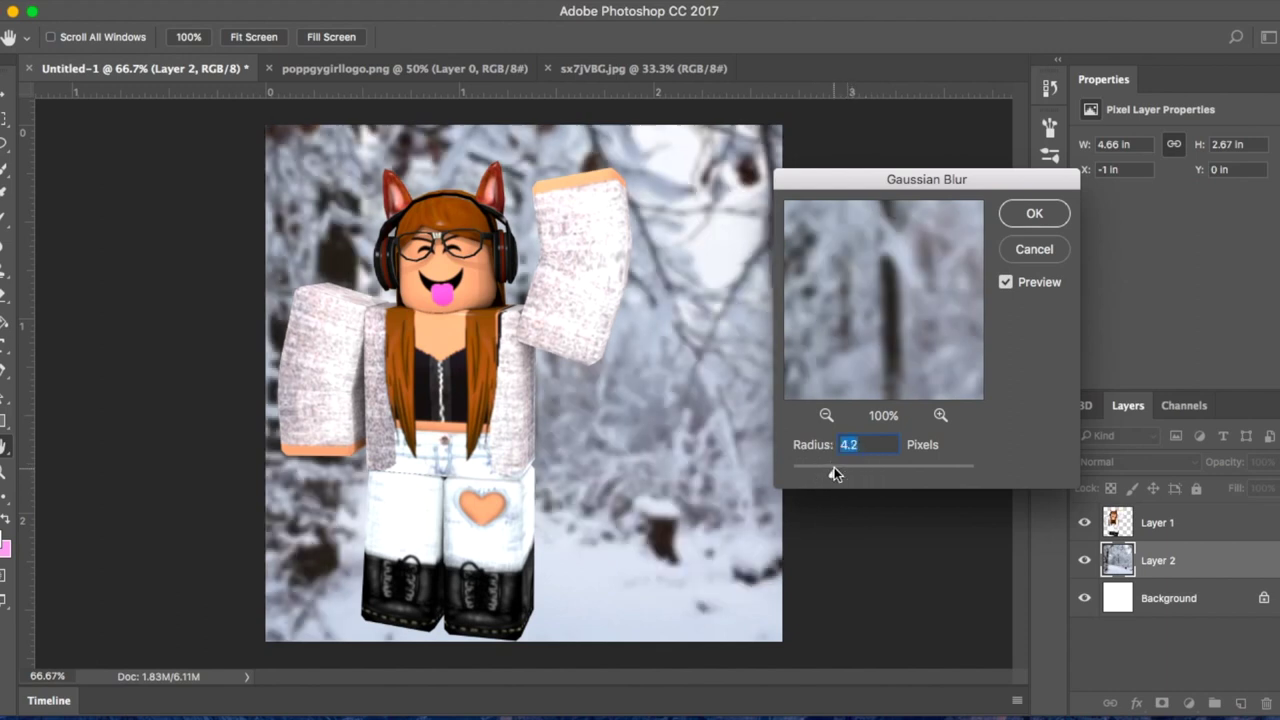
left_click(1036, 213)
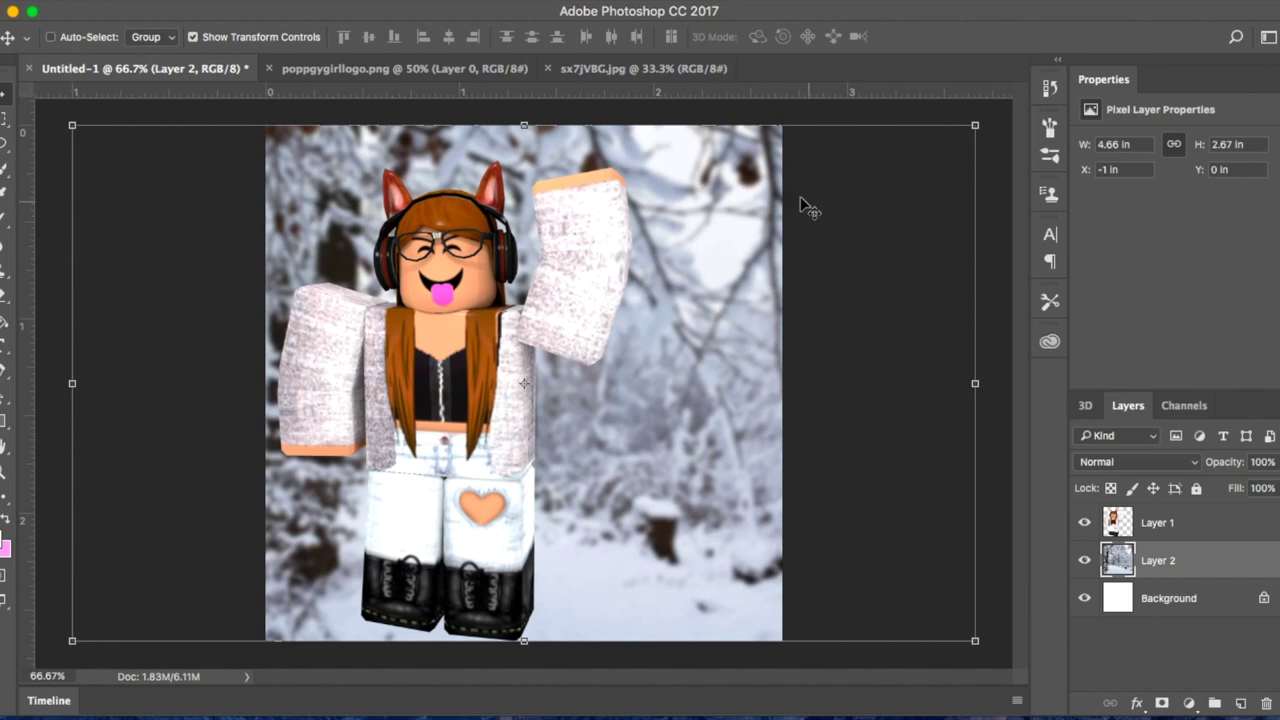
Add a black Outer Glow with a size of 13 px to the avatar layer and shift the avatar slightly downward.
left_click(1195, 524)
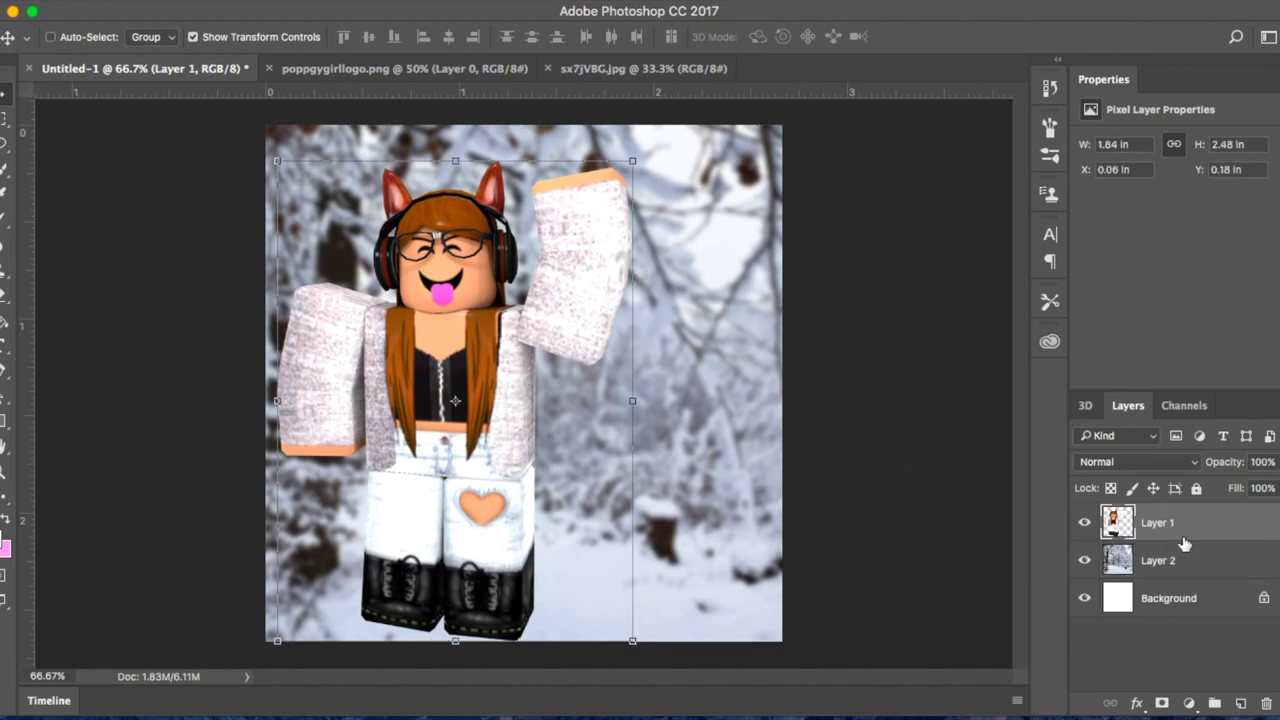
right_click(1085, 540)
left_click(1047, 551)
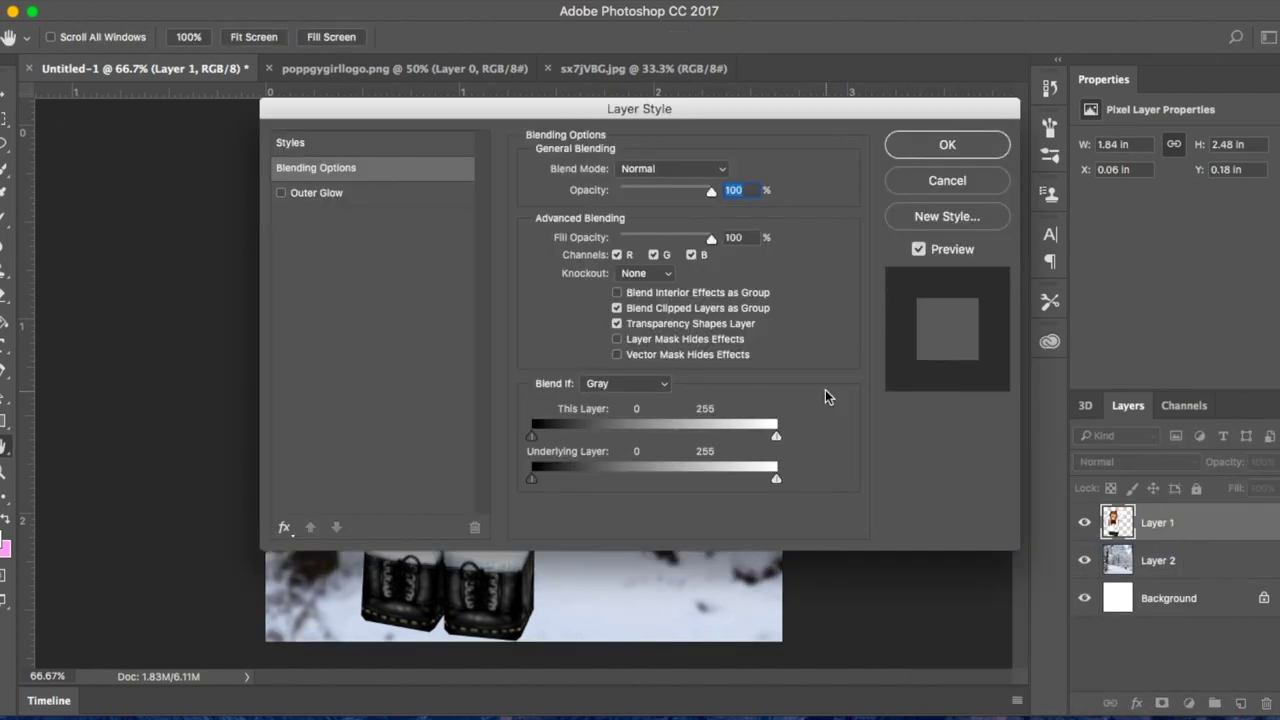
left_click(309, 193)
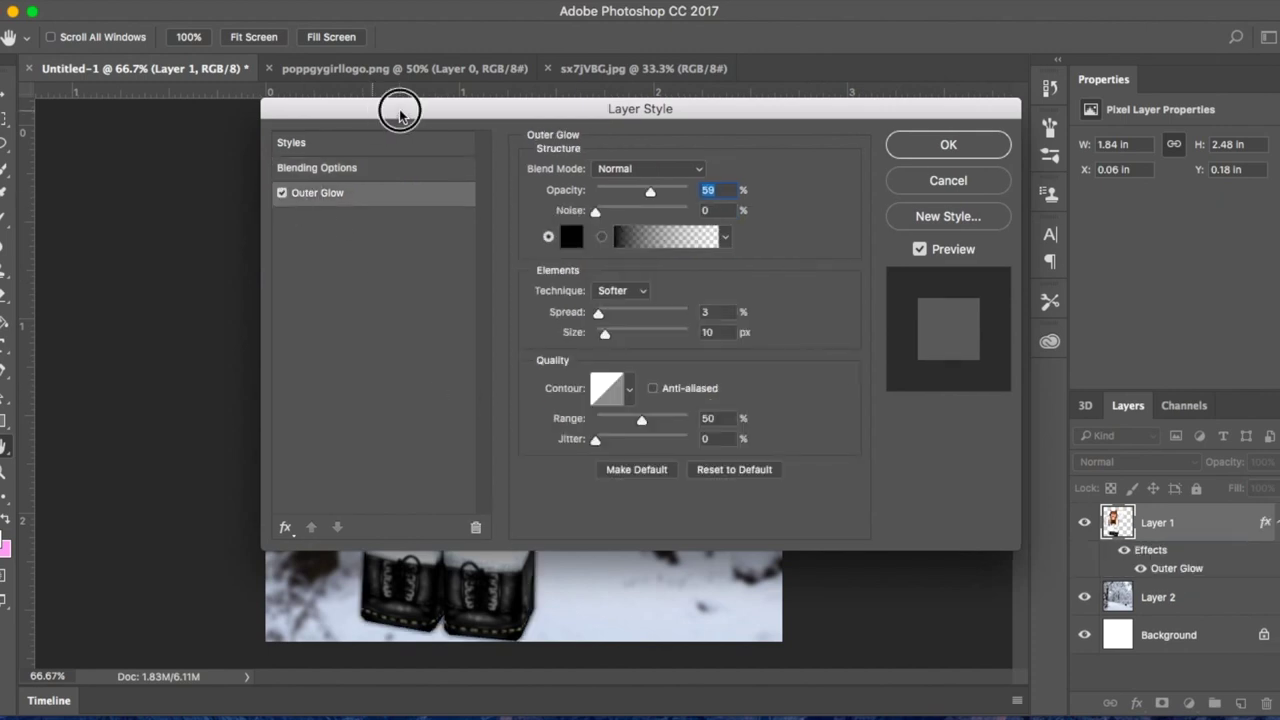
left_click_drag(400, 109, 870, 109)
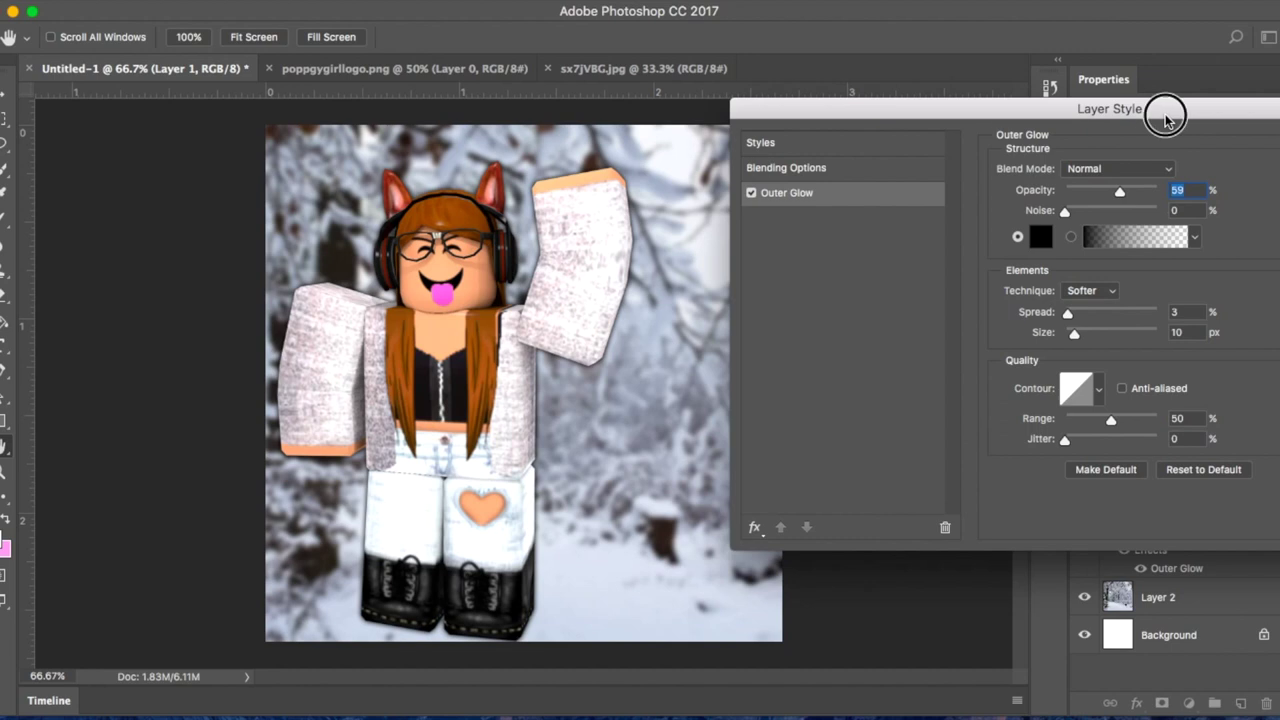
left_click_drag(1161, 112, 1151, 106)
left_click_drag(1065, 330, 1066, 334)
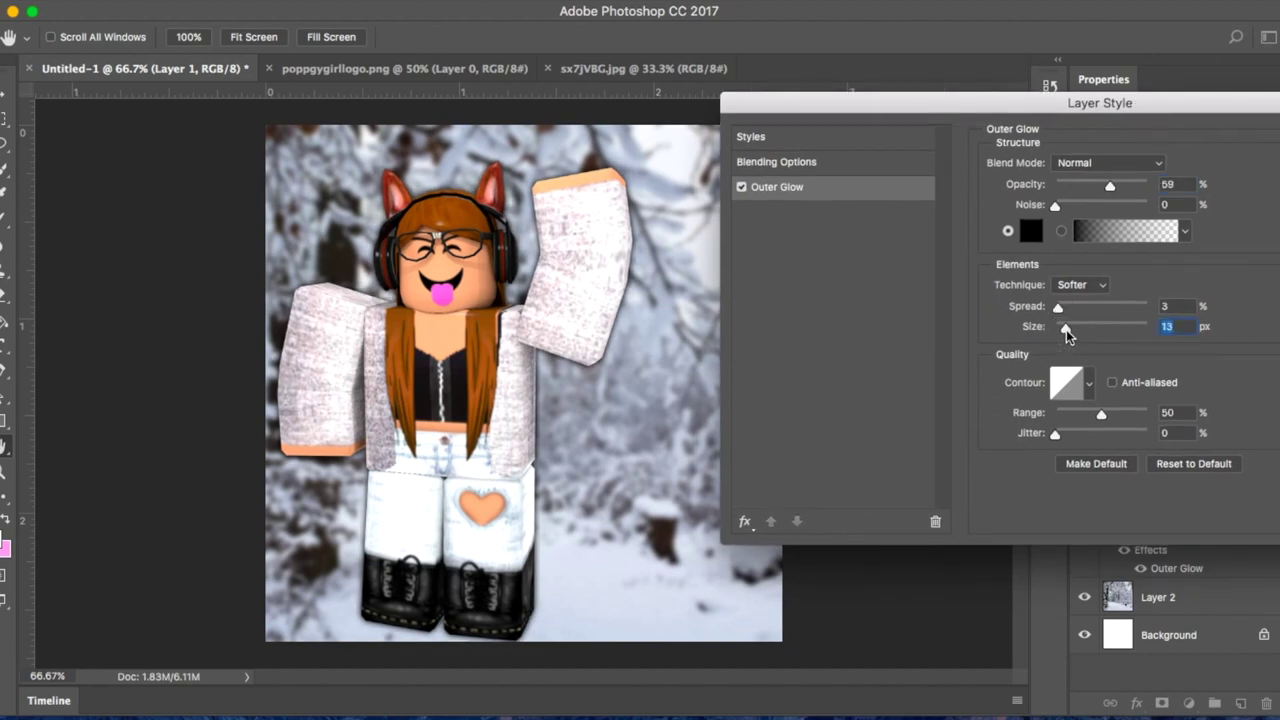
left_click_drag(1005, 90, 817, 72)
left_click(1220, 120)
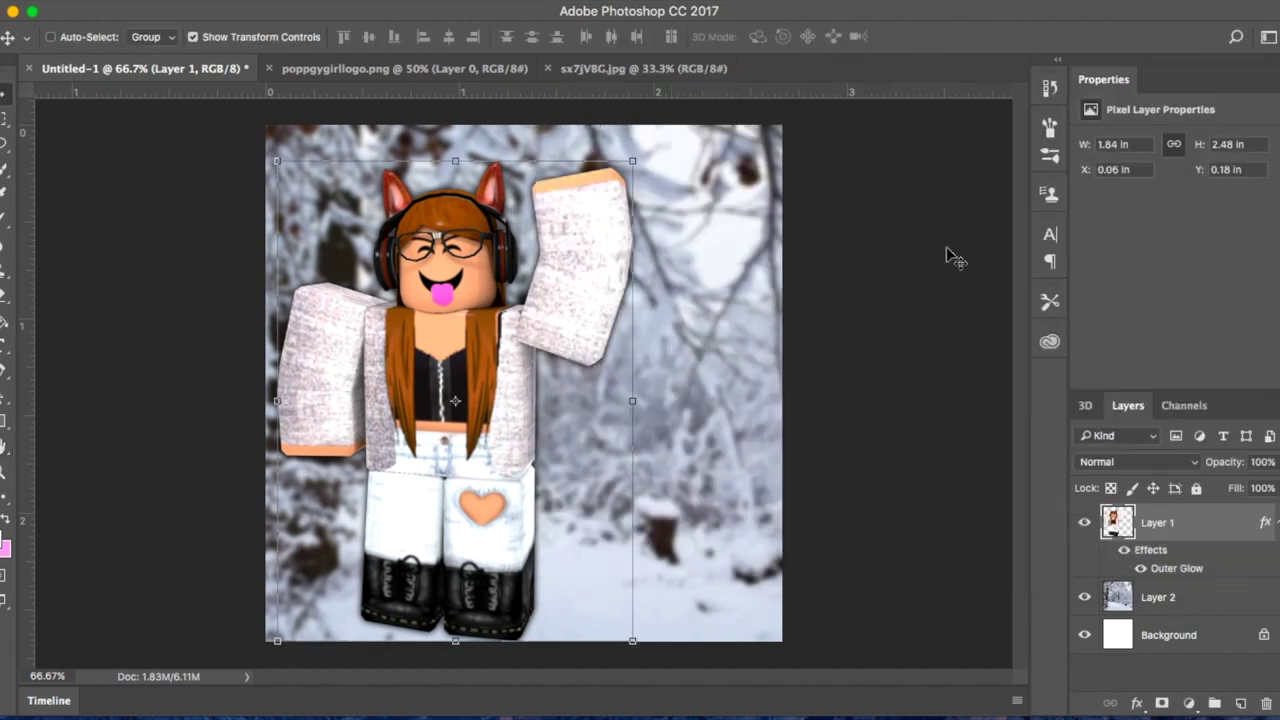
left_click_drag(482, 282, 500, 316)
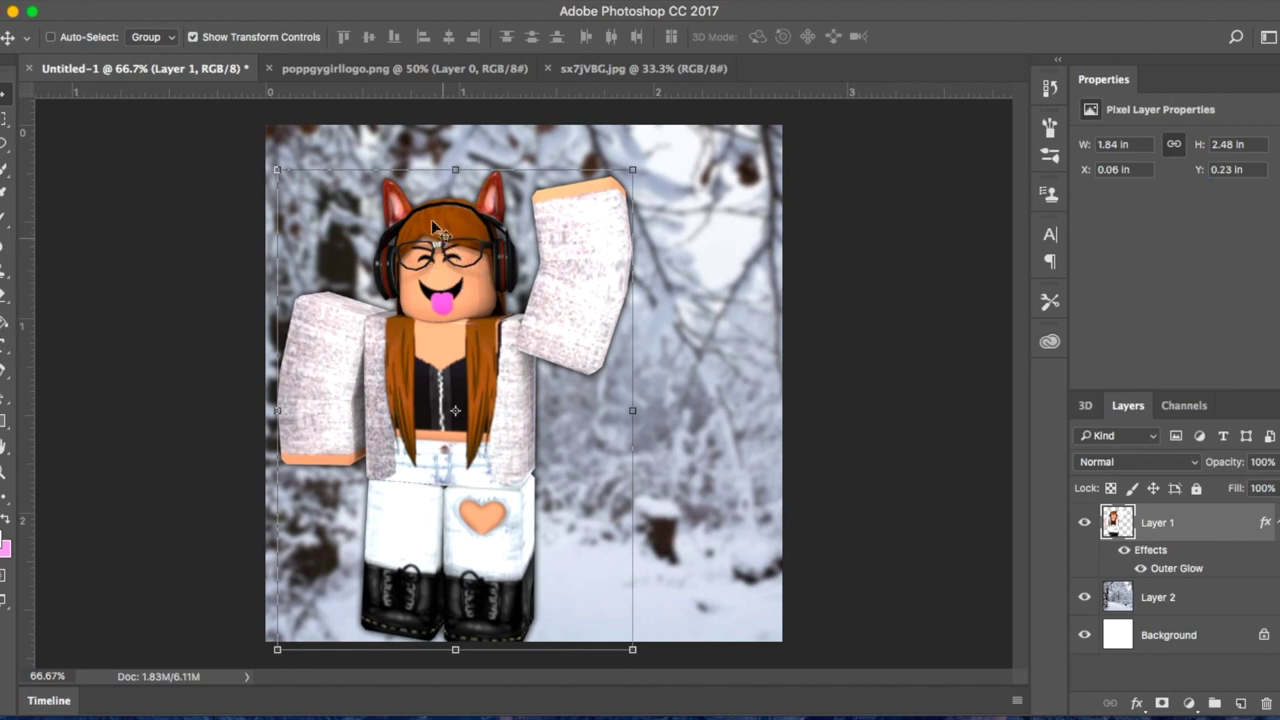
Draw a rectangle shape about 803 × 800 px over the whole canvas and set its fill to none.
left_click(2, 422)
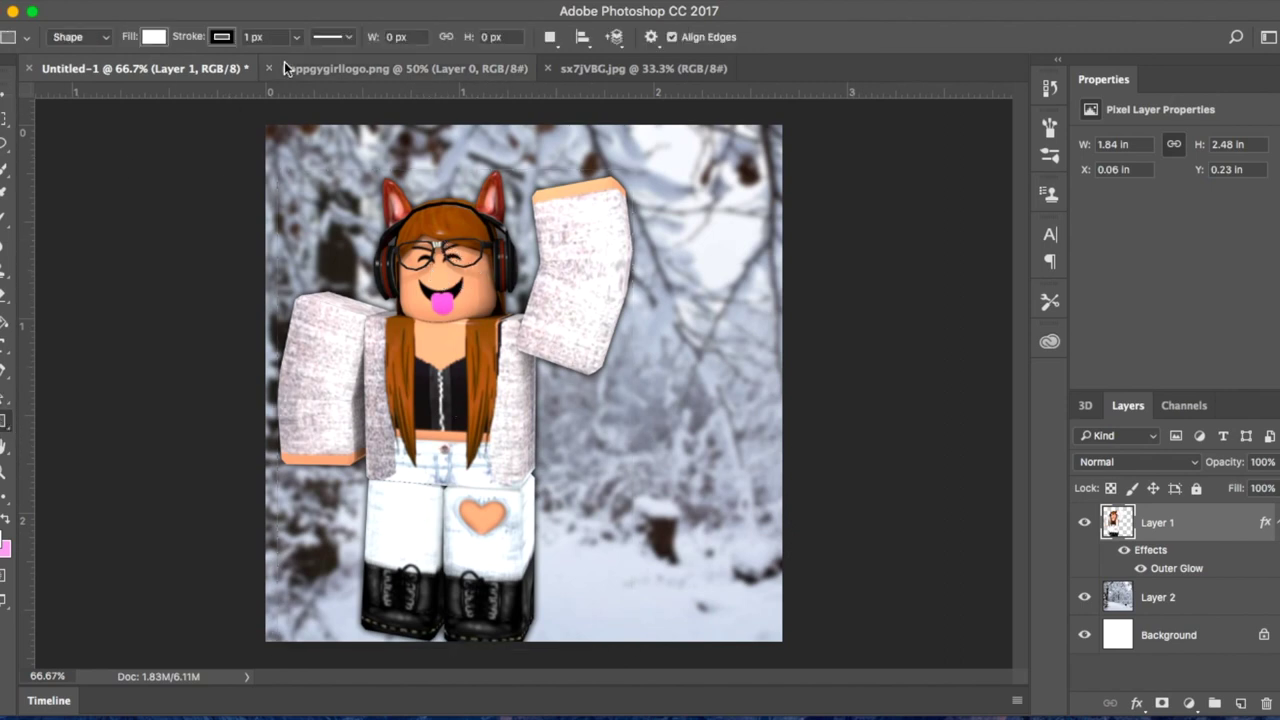
left_click_drag(264, 123, 783, 640)
mouse_move(1173, 528)
left_mouse_down()
mouse_move(1168, 650)
mouse_move(1180, 537)
mouse_move(1150, 537)
left_mouse_up()
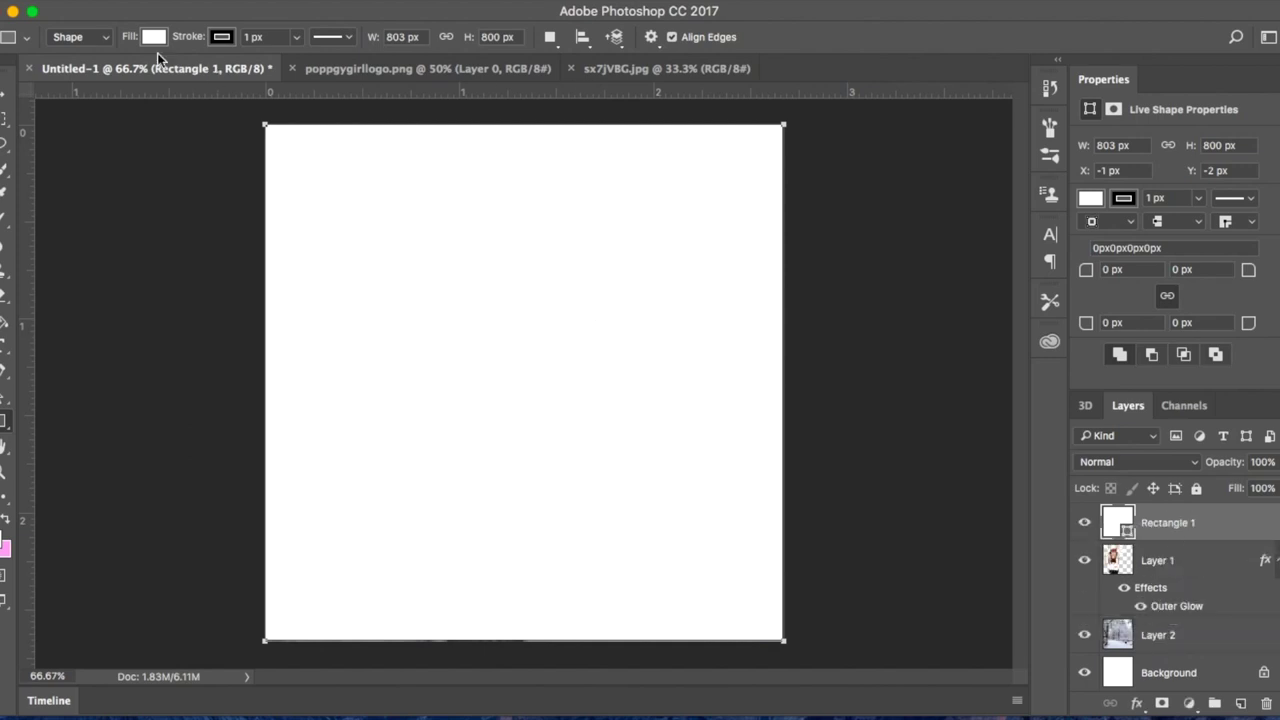
left_click(154, 37)
left_click(71, 74)
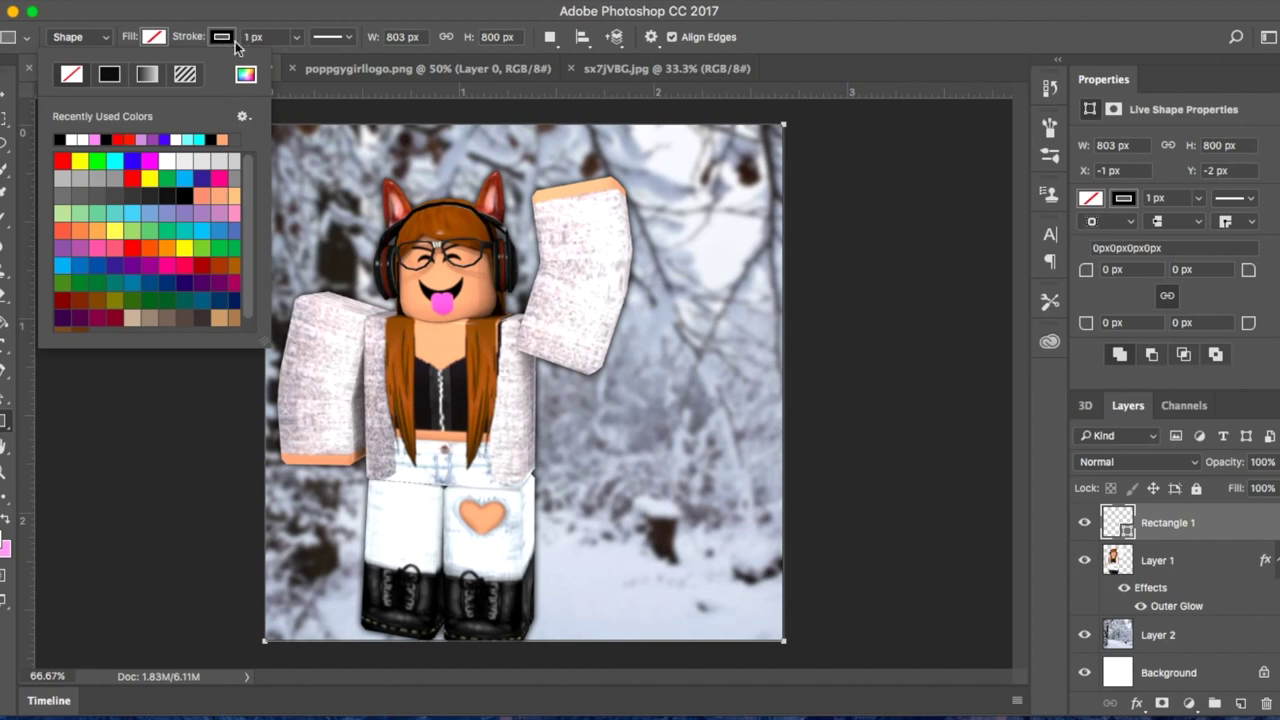
left_click(157, 42)
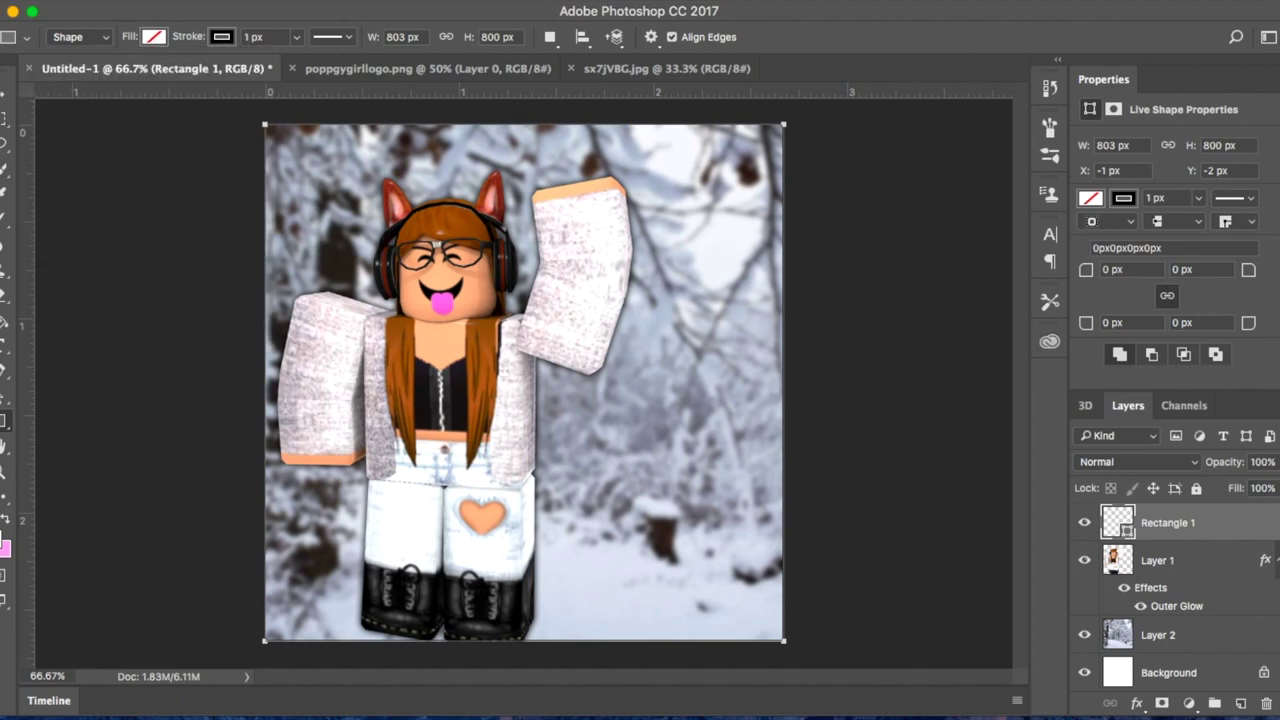
Transform the rectangle to 800 × 800 px so its edges snap to the canvas borders.
left_click(6, 93)
mouse_move(265, 125)
left_mouse_down()
mouse_move(276, 134)
mouse_move(266, 125)
left_mouse_up()
left_click_drag(781, 638, 782, 641)
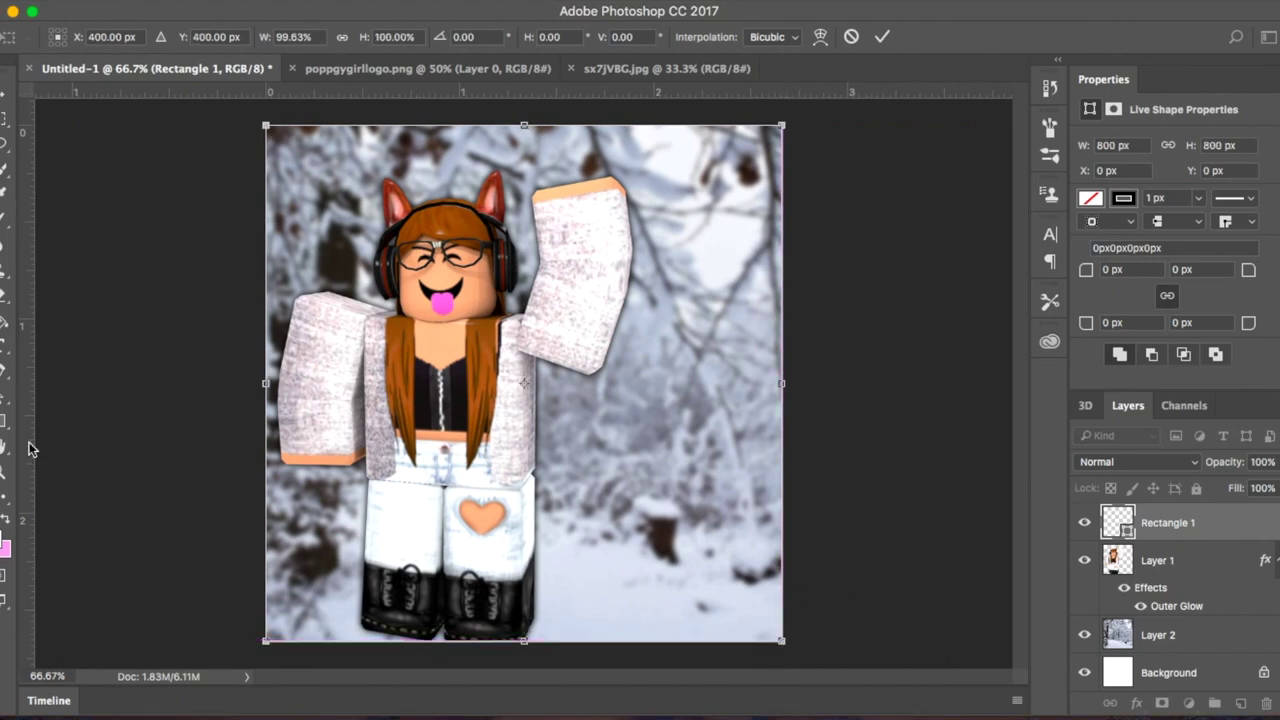
left_click(6, 420)
key("Return")
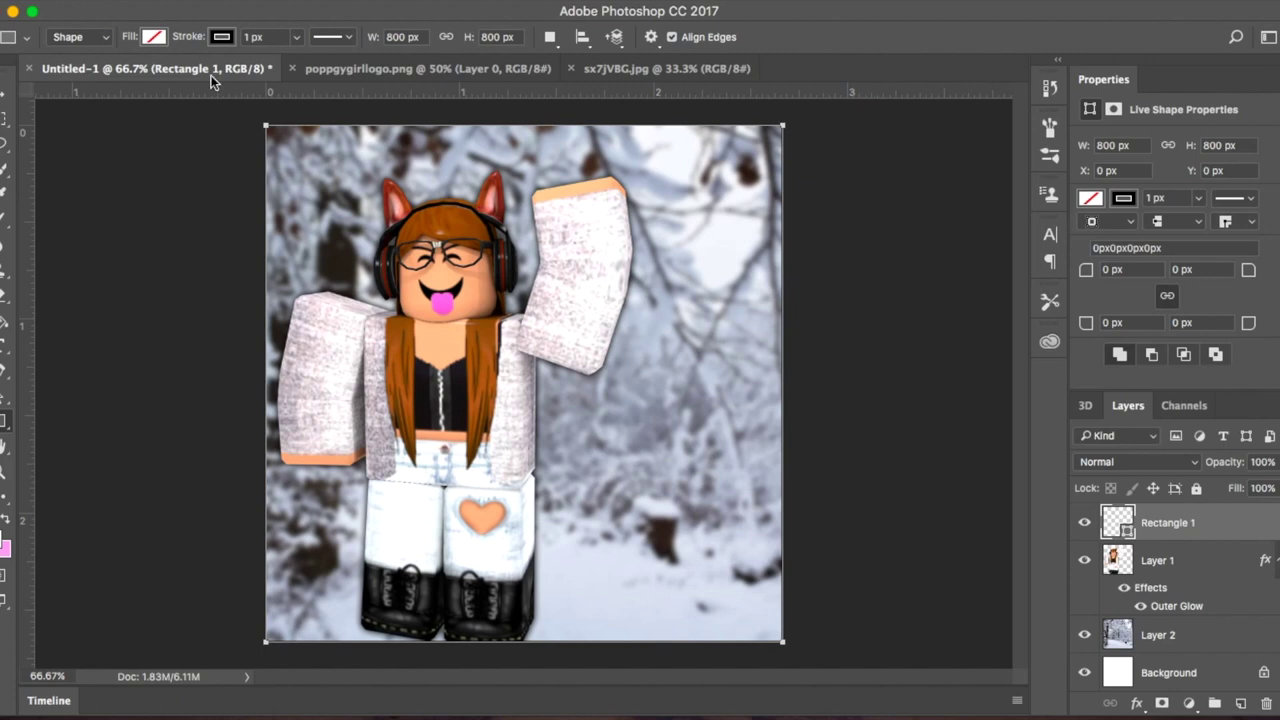
Change the rectangle's stroke colour to white and its stroke width to 15.60 px.
left_click(223, 37)
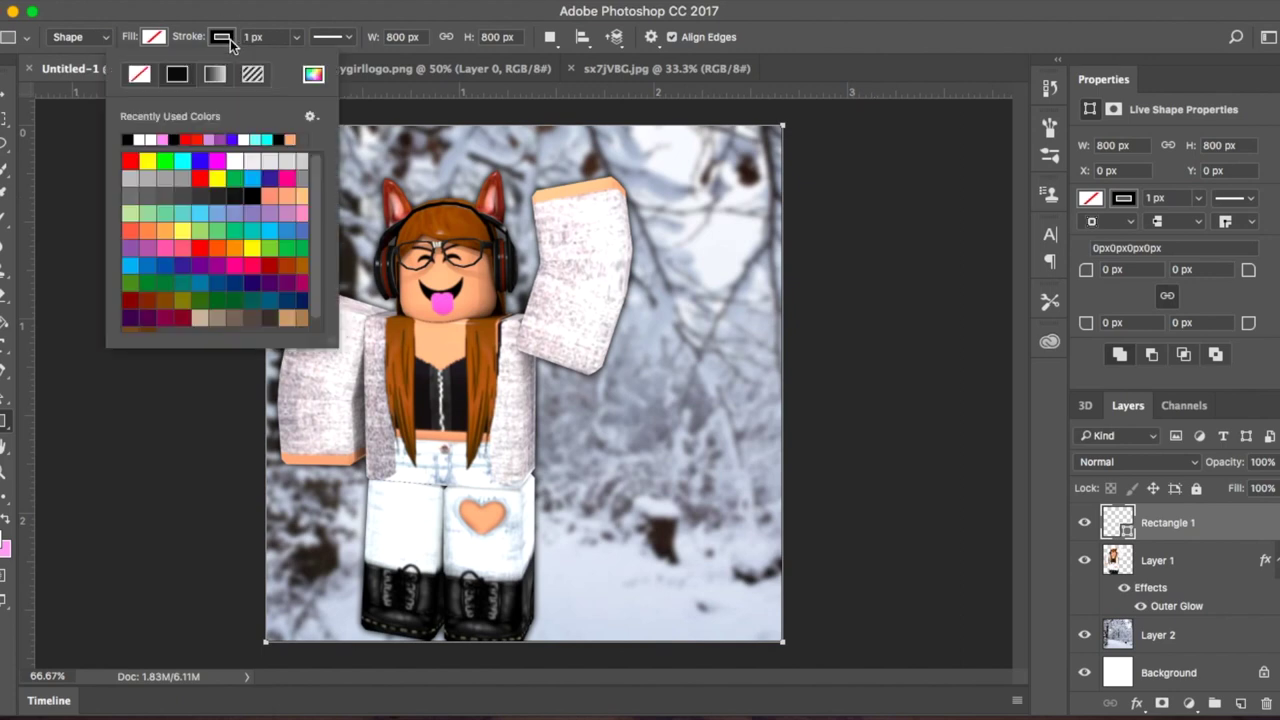
left_click(140, 139)
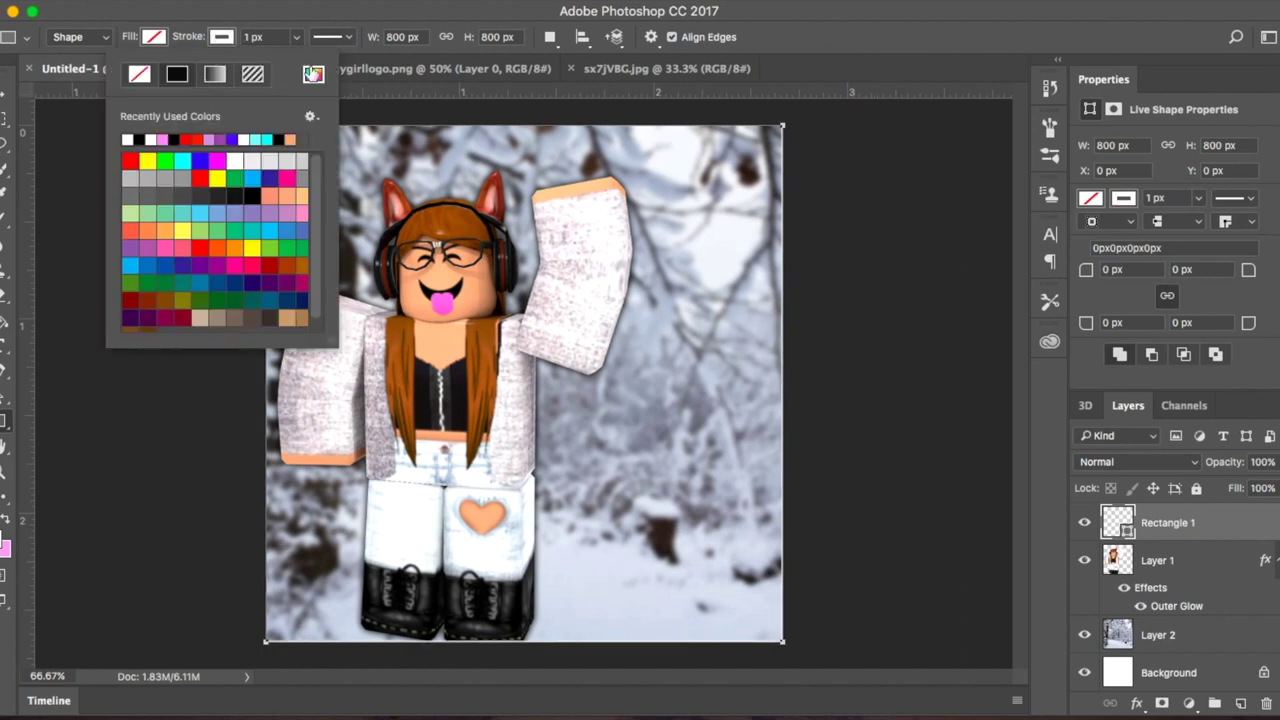
left_click(287, 40)
left_click(296, 39)
left_click_drag(292, 59, 302, 65)
left_click(298, 36)
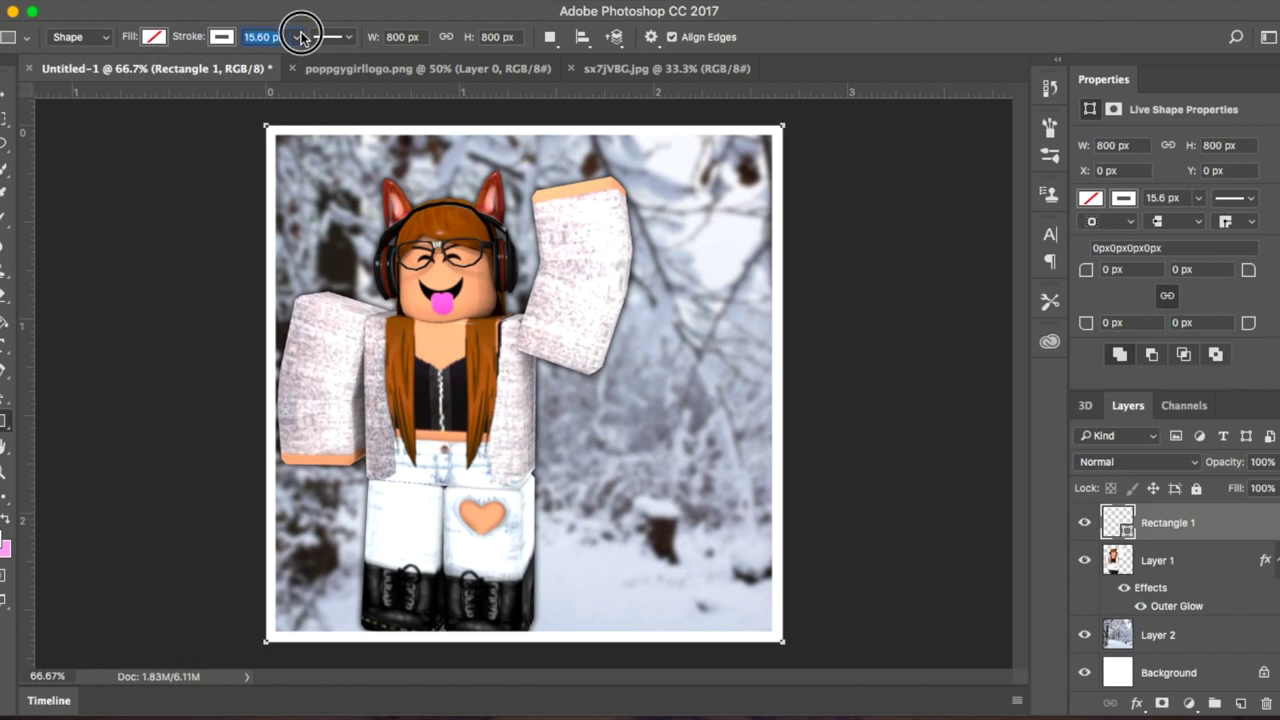
Lower the opacity of the Rectangle 1 layer to 47%.
left_click(1272, 462)
left_click_drag(1270, 488, 1238, 488)
left_click(1230, 533)
Open the blending options of the Rectangle 1 layer, list all effects and enable Outer Glow, keeping the layer opacity at 47%.
right_click(1225, 532)
left_click(1142, 537)
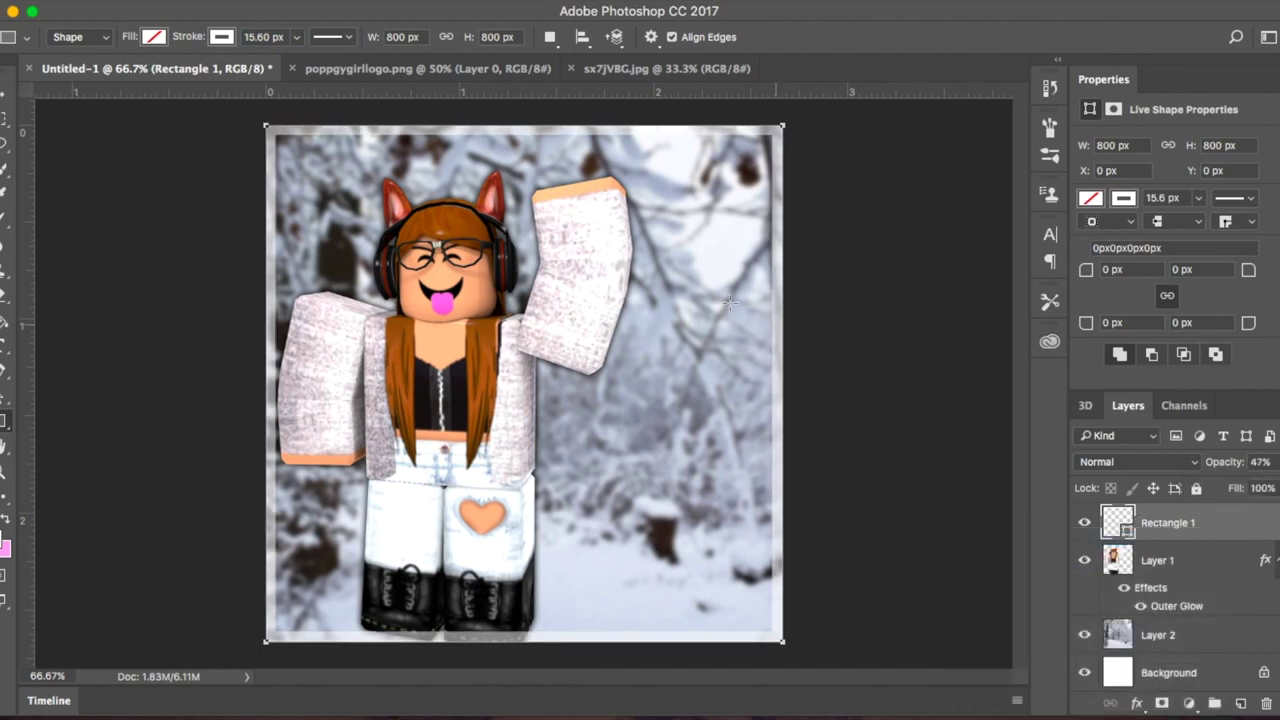
left_click_drag(595, 93, 683, 91)
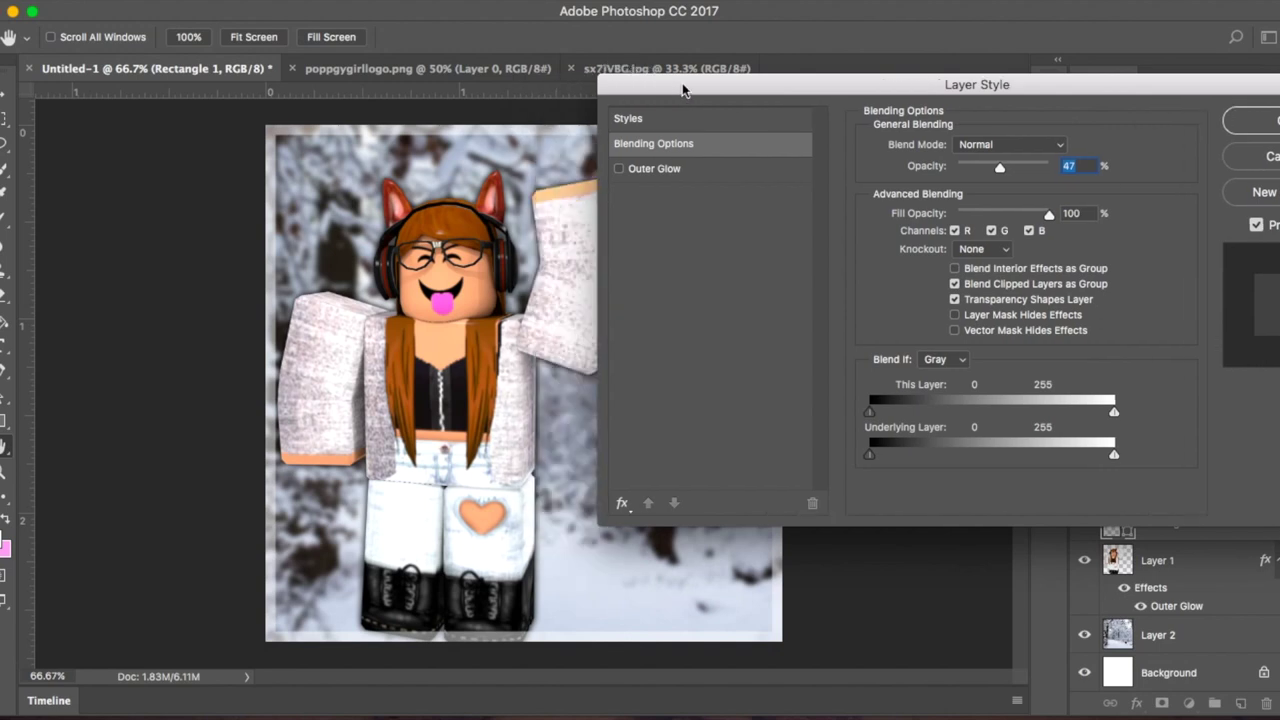
left_click(622, 504)
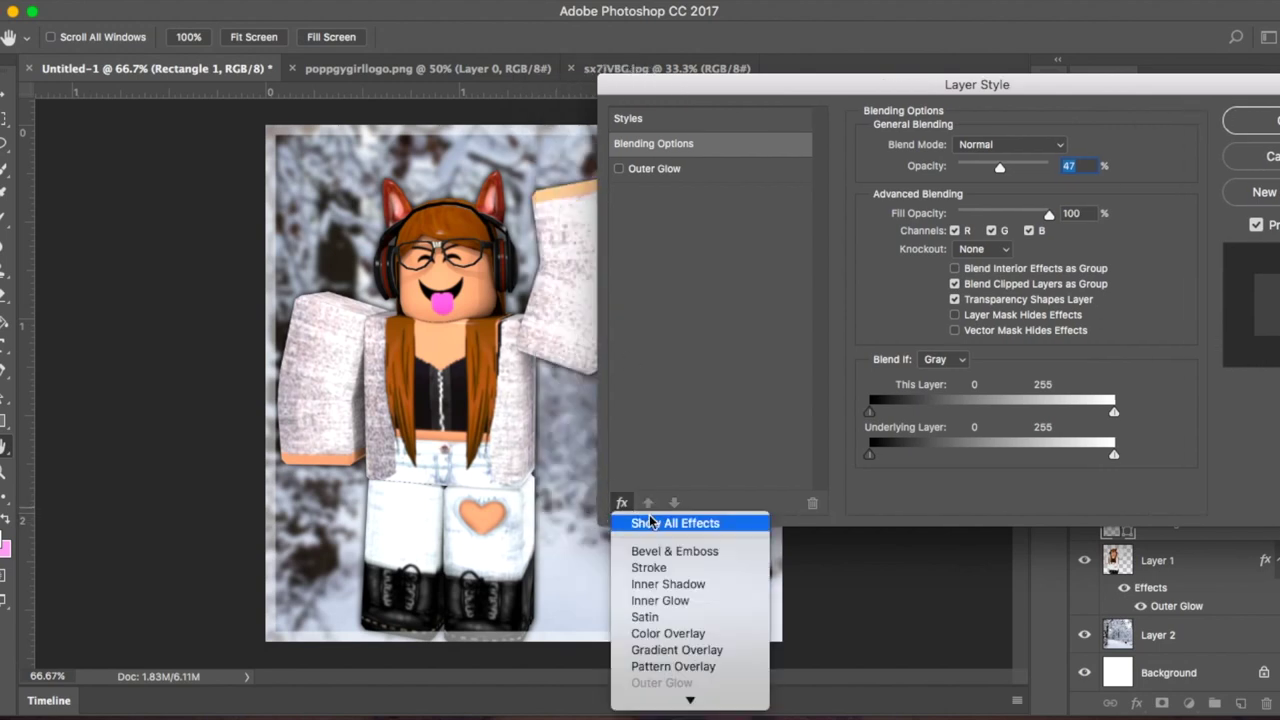
left_click(634, 520)
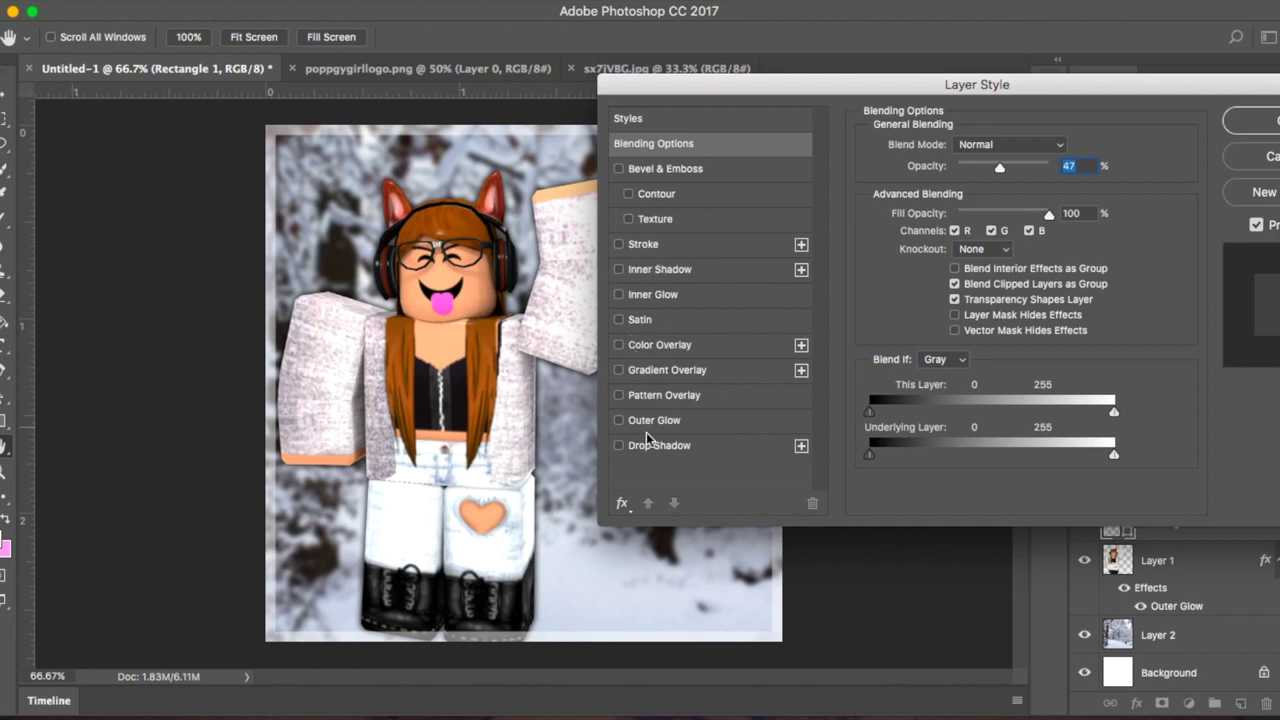
left_click(619, 421)
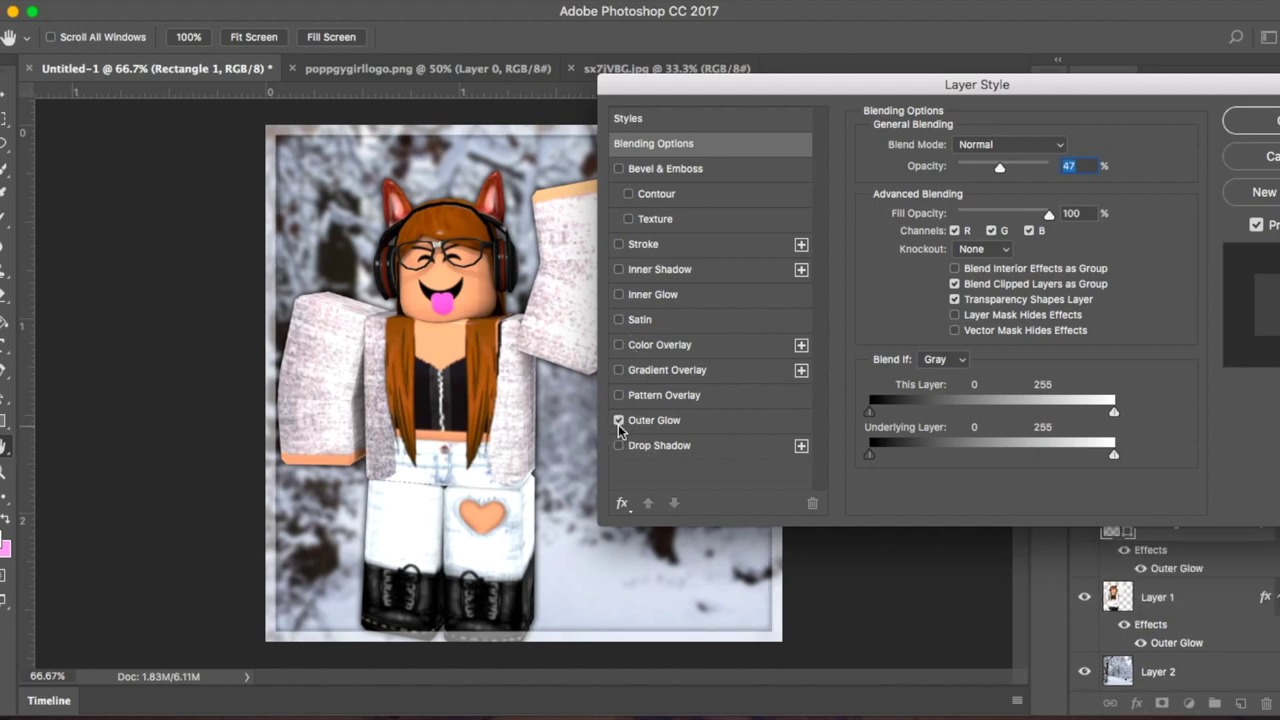
left_click_drag(1002, 168, 890, 197)
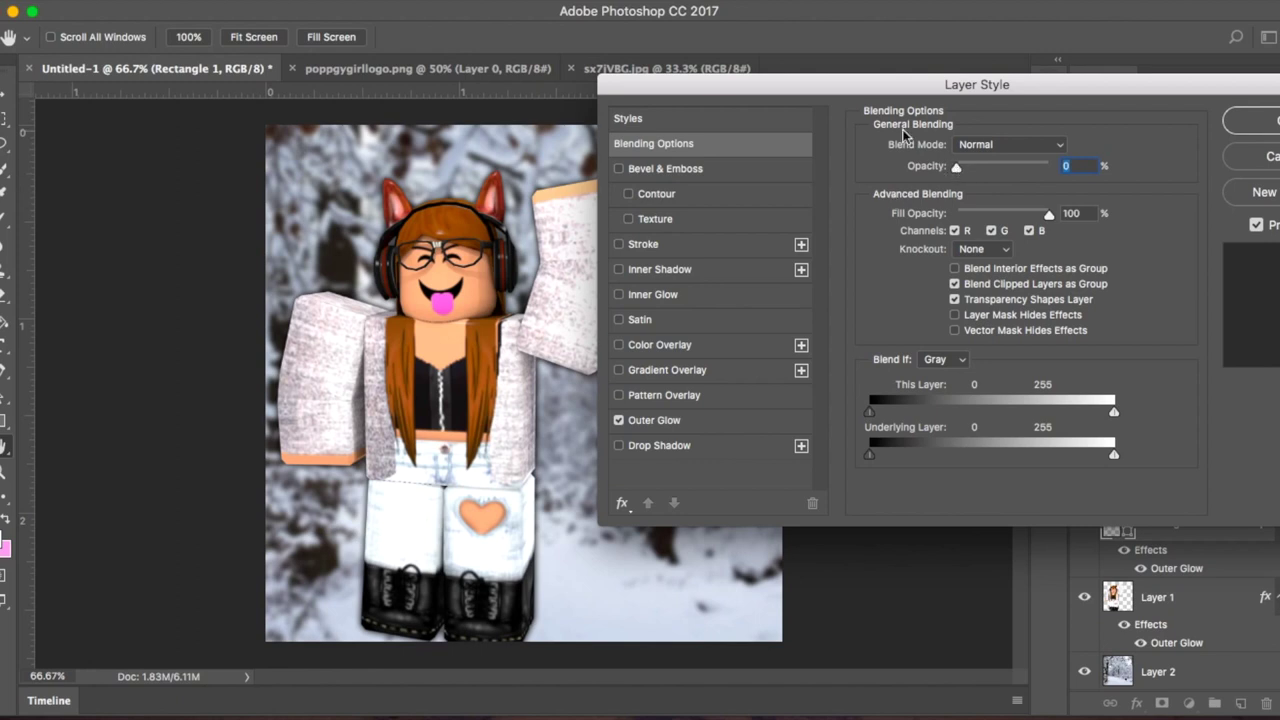
left_click_drag(956, 167, 999, 167)
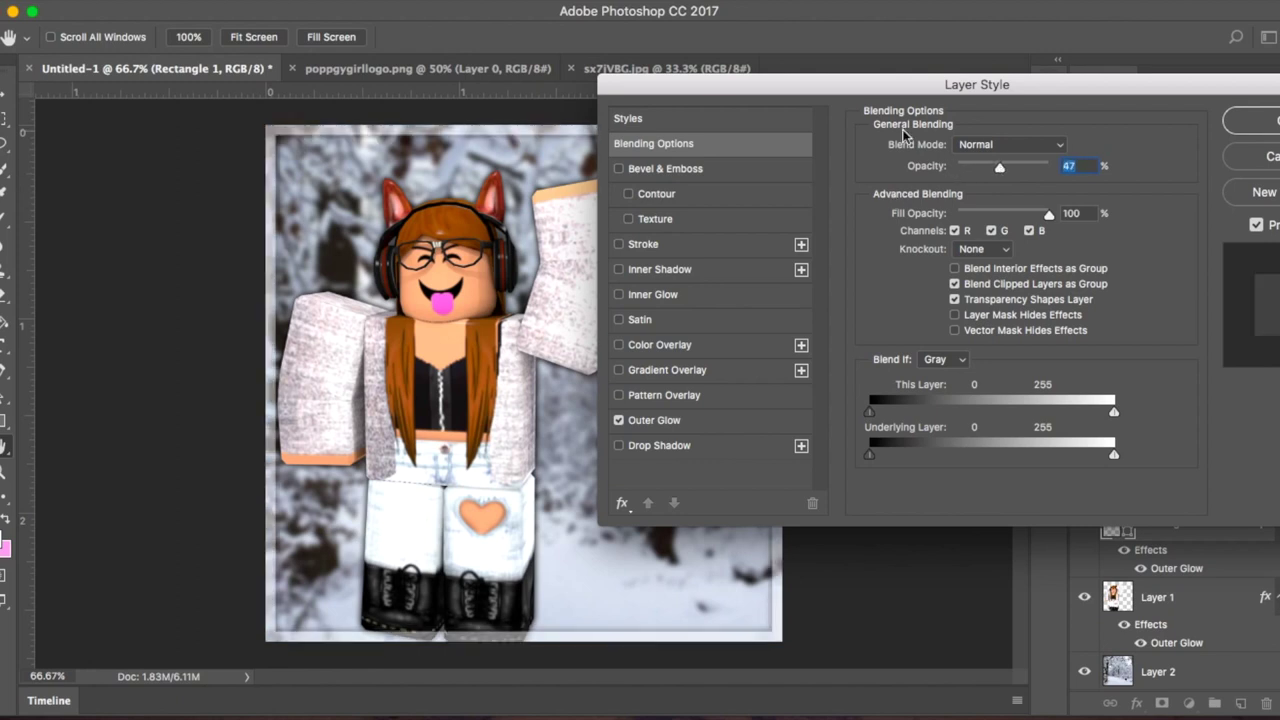
Set the rectangle's Outer Glow to 86% opacity and 29 px size, and apply the layer style.
left_click(705, 415)
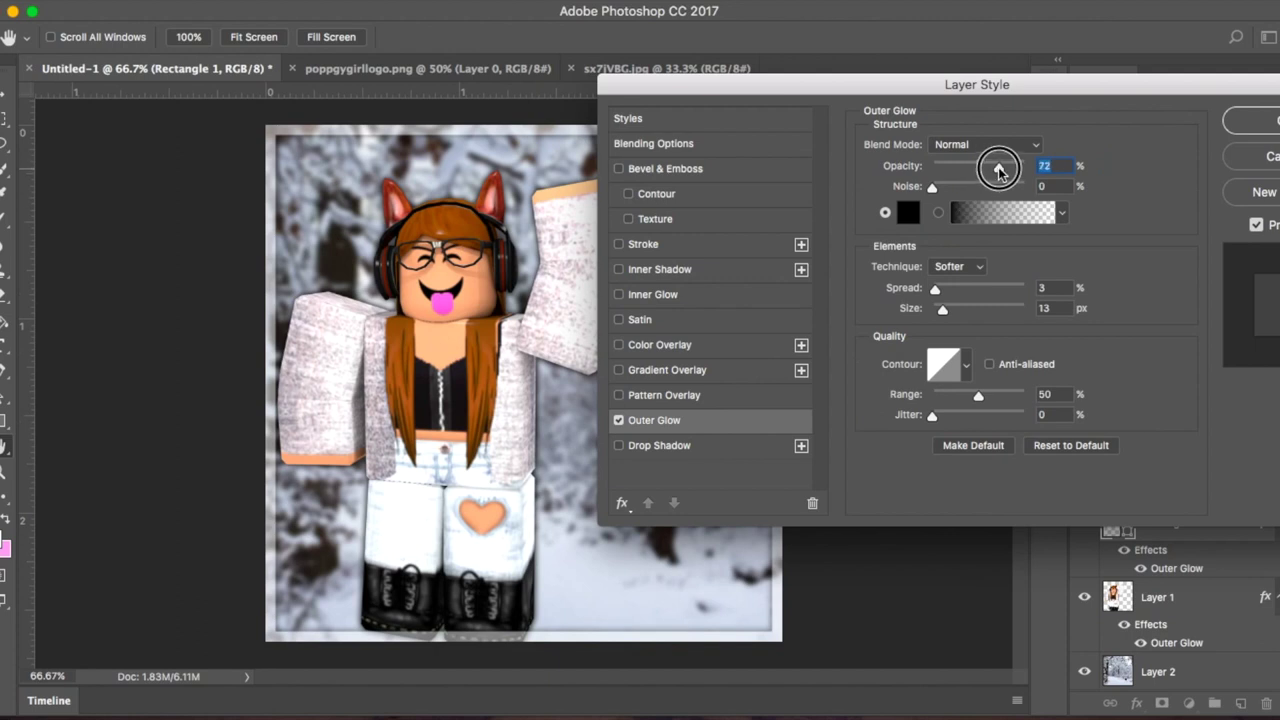
left_click_drag(998, 168, 1010, 178)
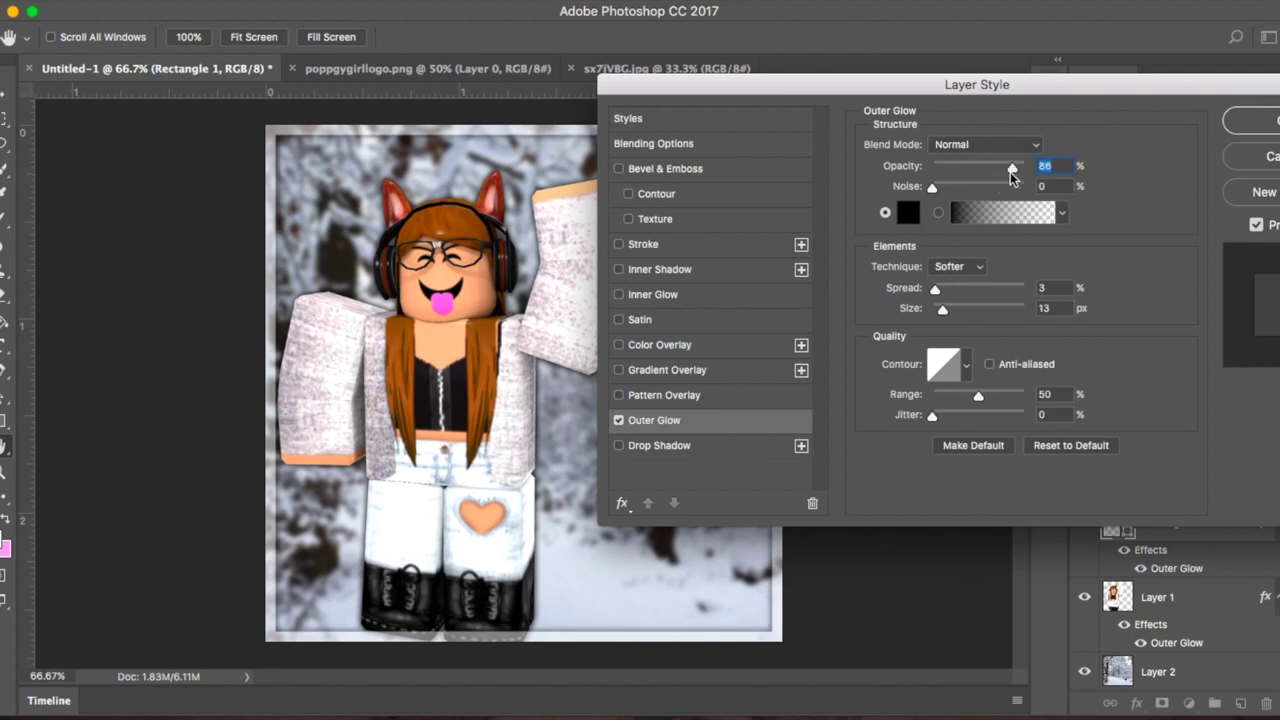
mouse_move(950, 315)
left_mouse_down()
mouse_move(963, 310)
mouse_move(950, 314)
left_mouse_up()
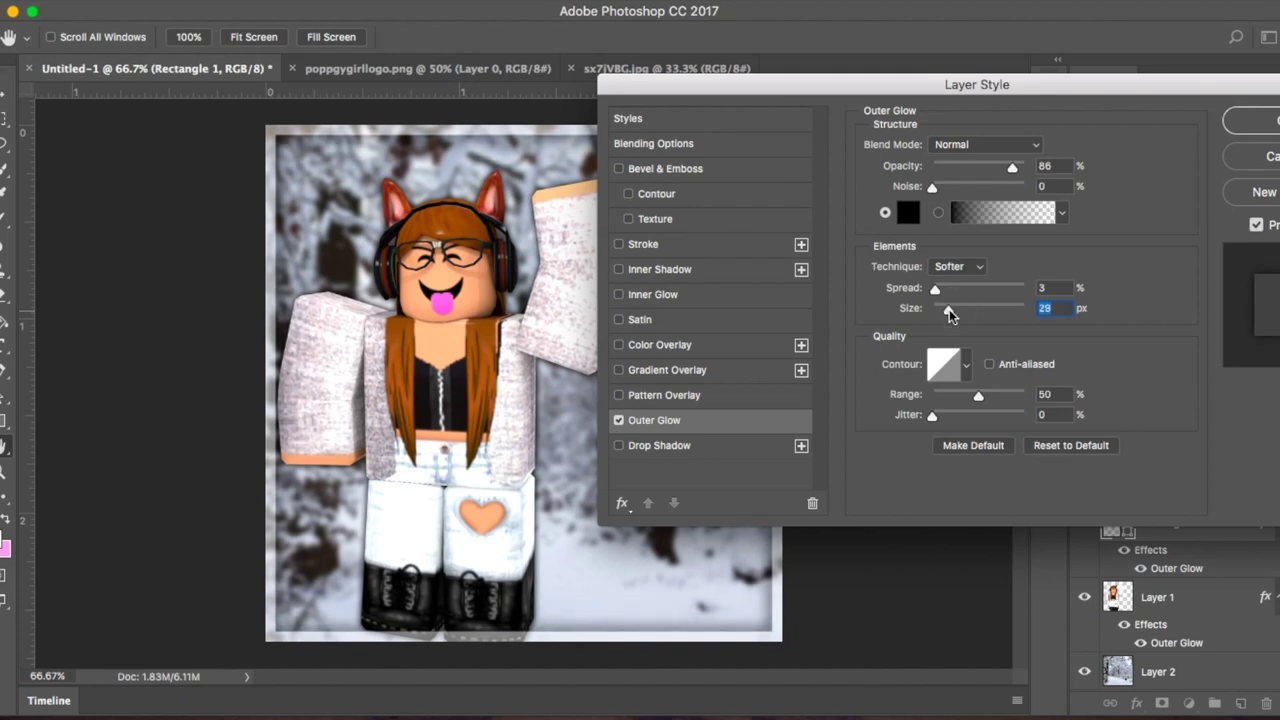
left_click(1250, 120)
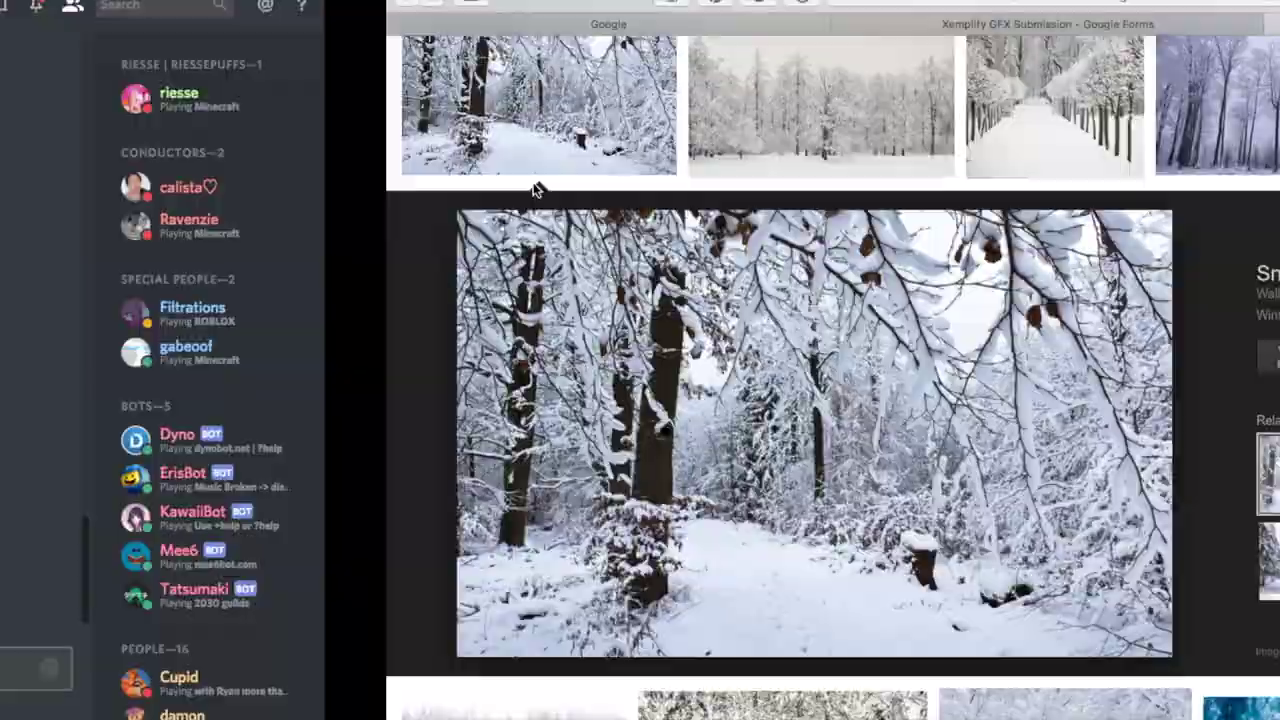
Switch to the browser and search Google Images for "winter frost".
scroll(620, 160, "up", 3)
left_click(360, 77)
key("super+a")
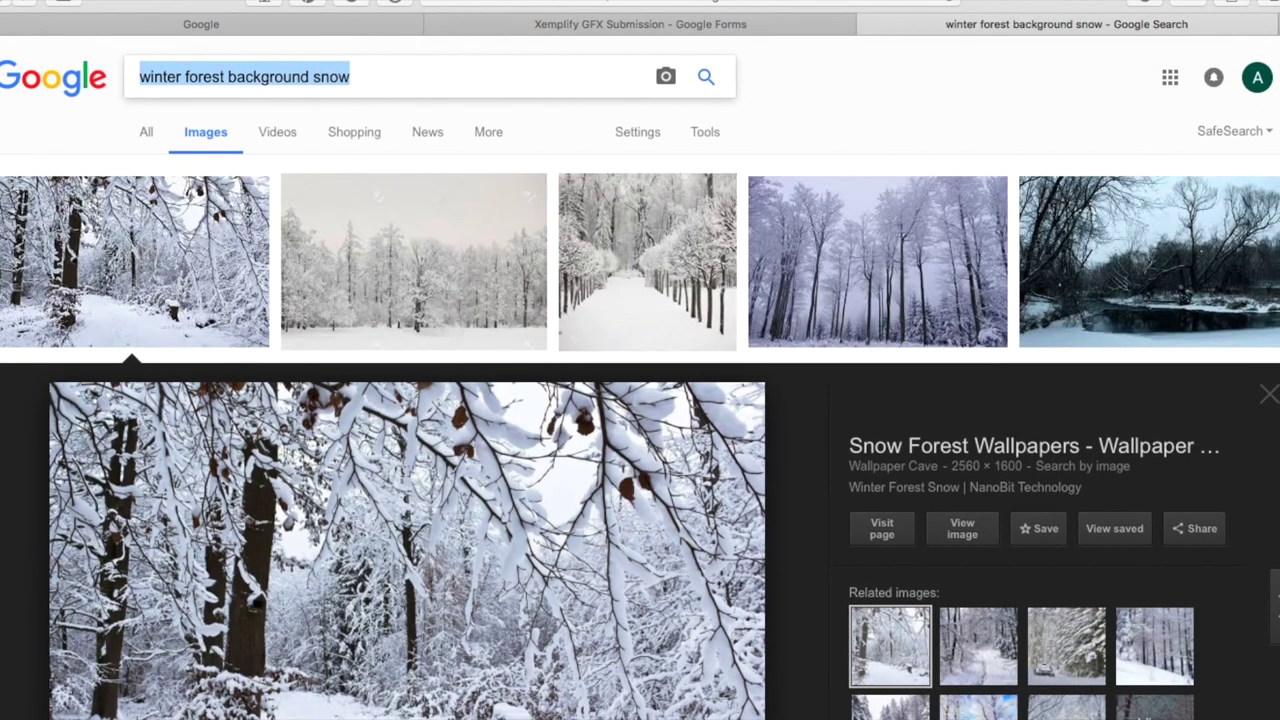
type("winter frost")
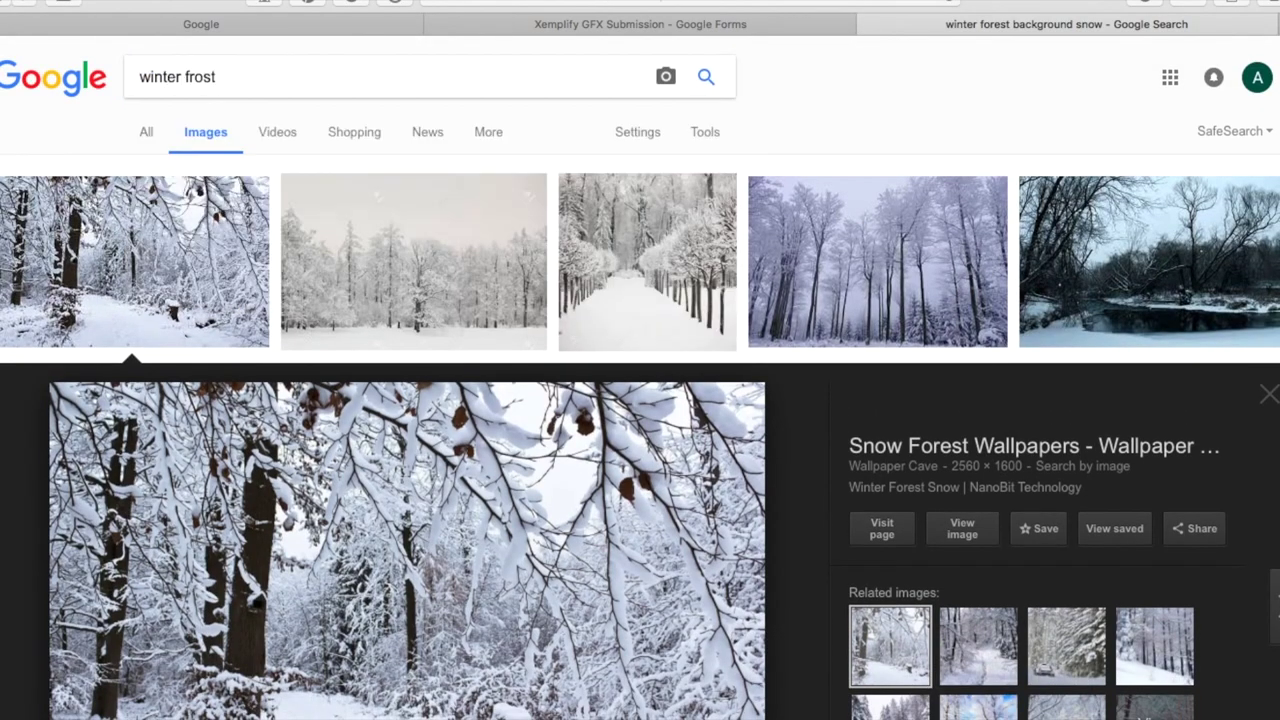
key("Return")
scroll(262, 318, "down", 1)
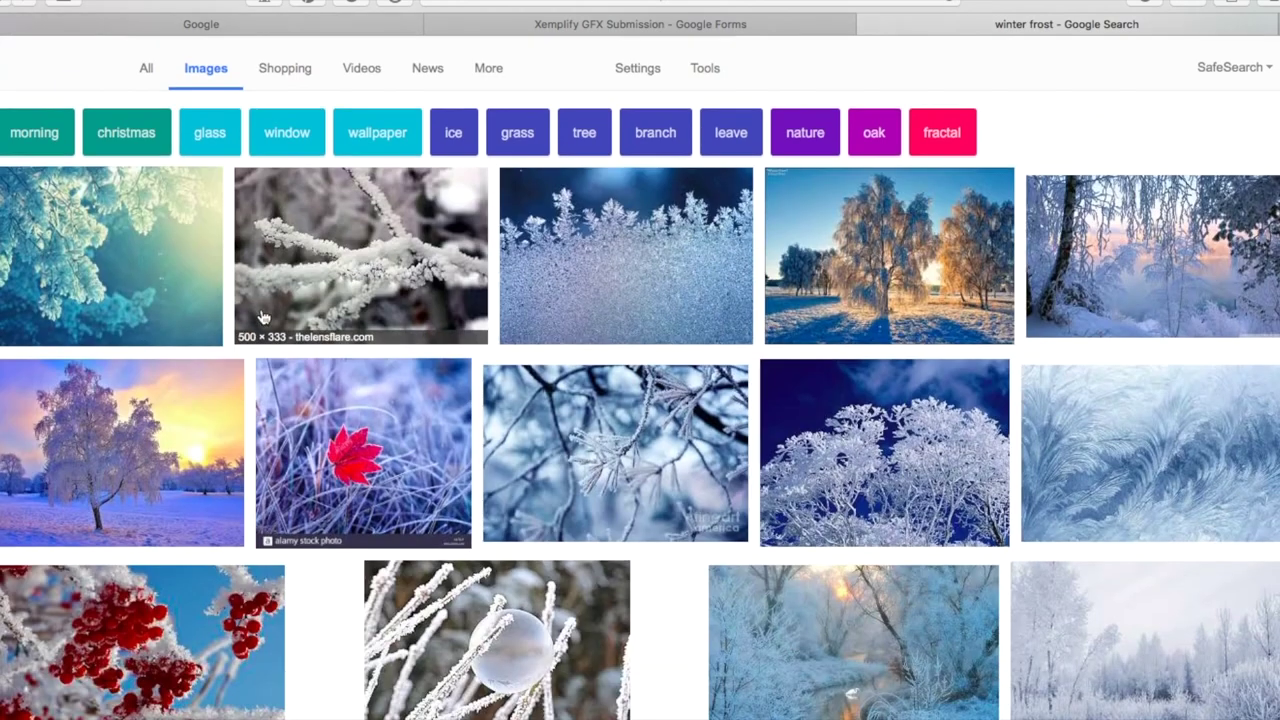
scroll(261, 318, "down", 1)
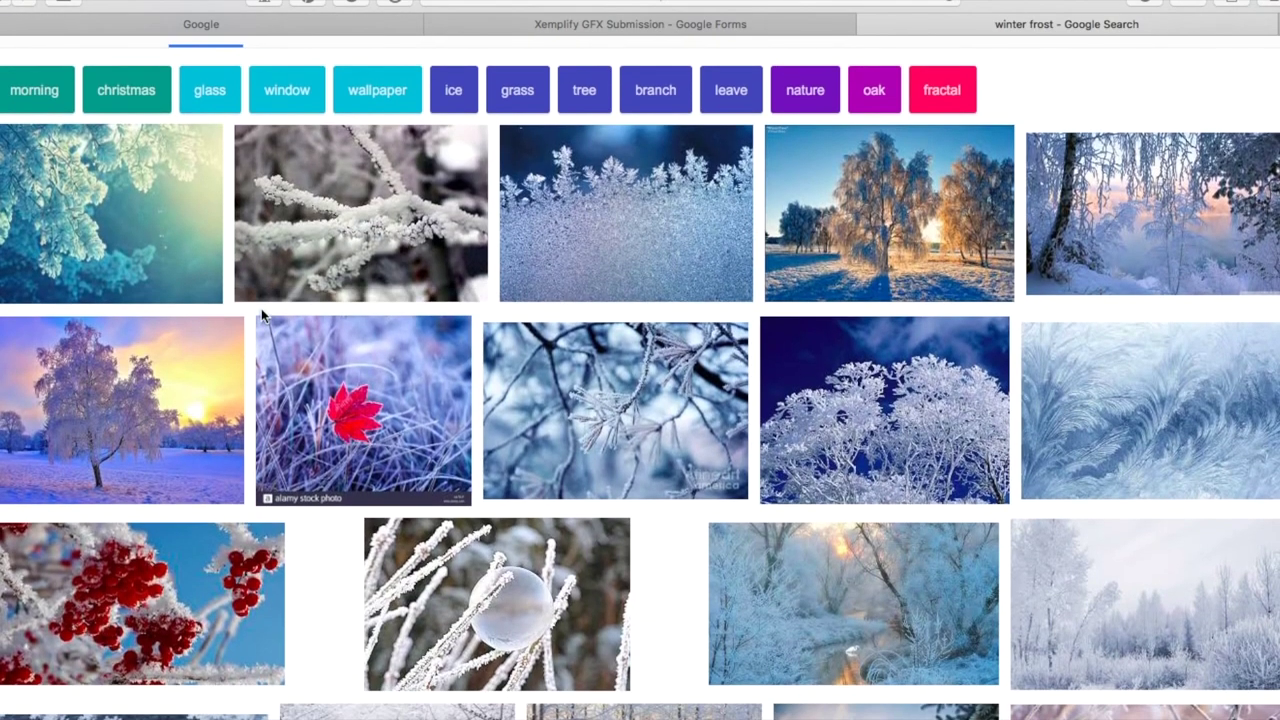
Change the image search to "frost filter" and look through the results.
scroll(261, 308, "up", 2)
left_click_drag(185, 86, 110, 66)
key("BackSpace")
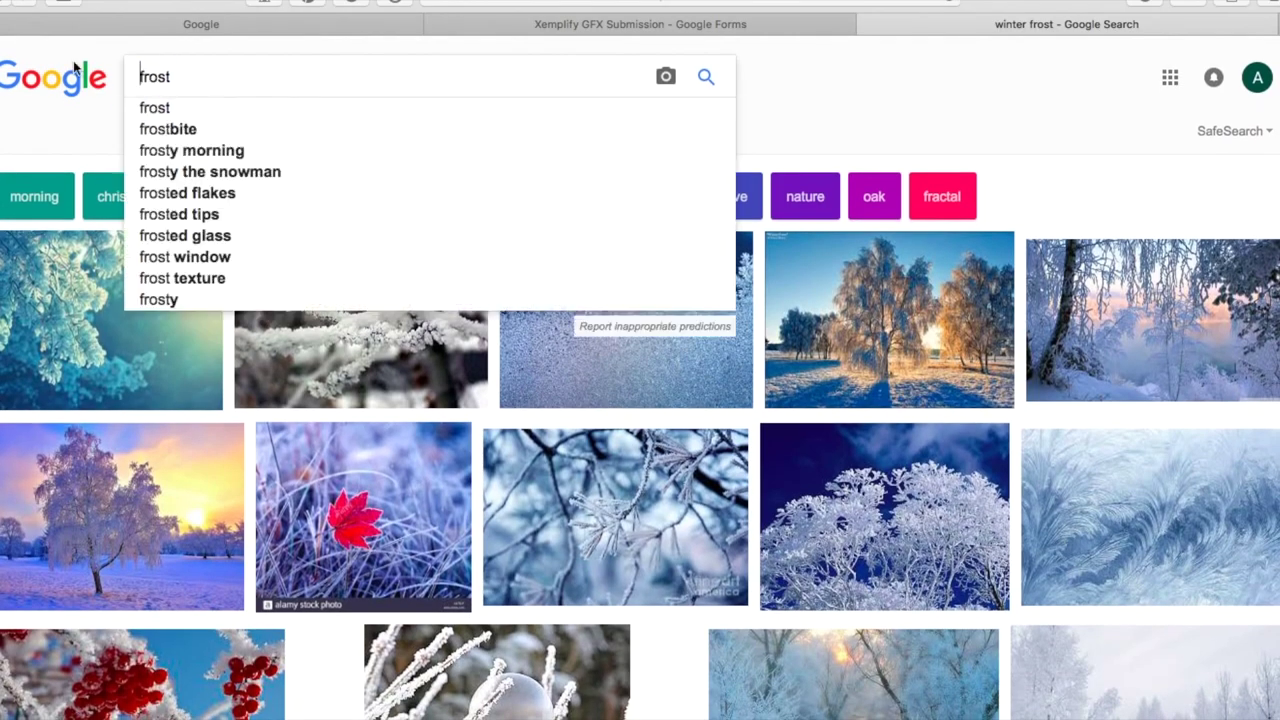
type("filte")
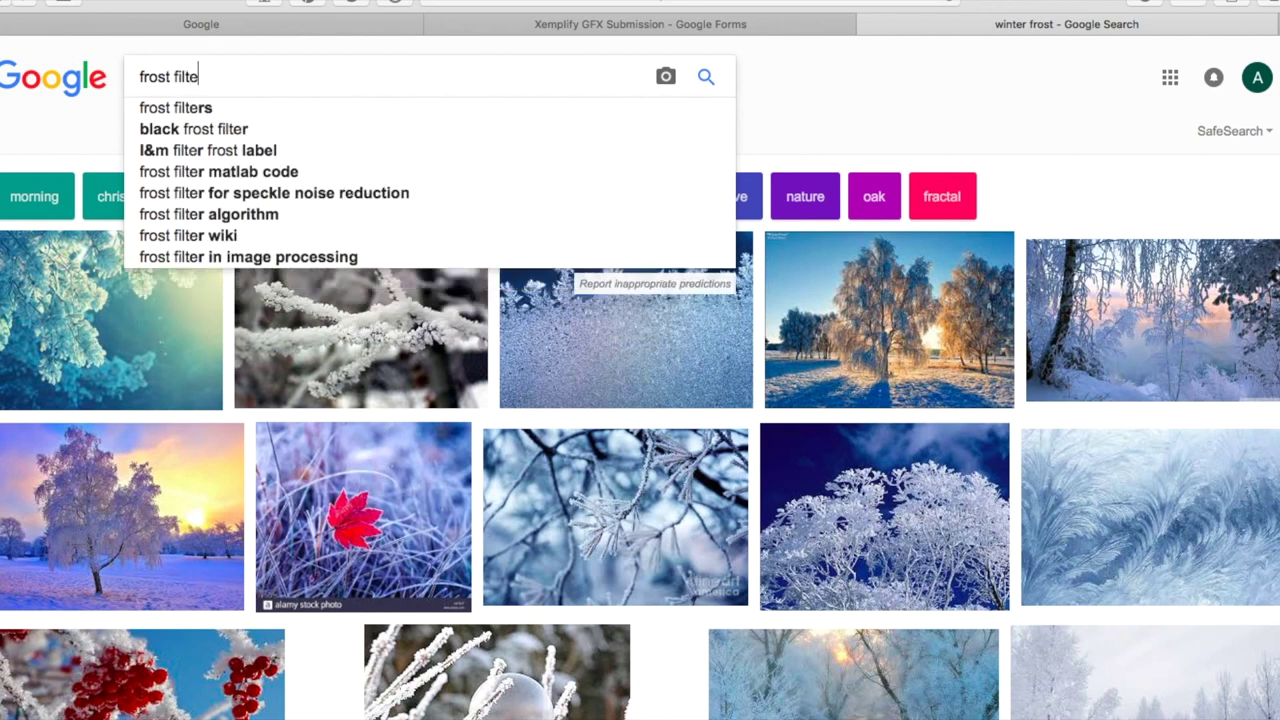
key("BackSpace")
key("BackSpace")
type("rer")
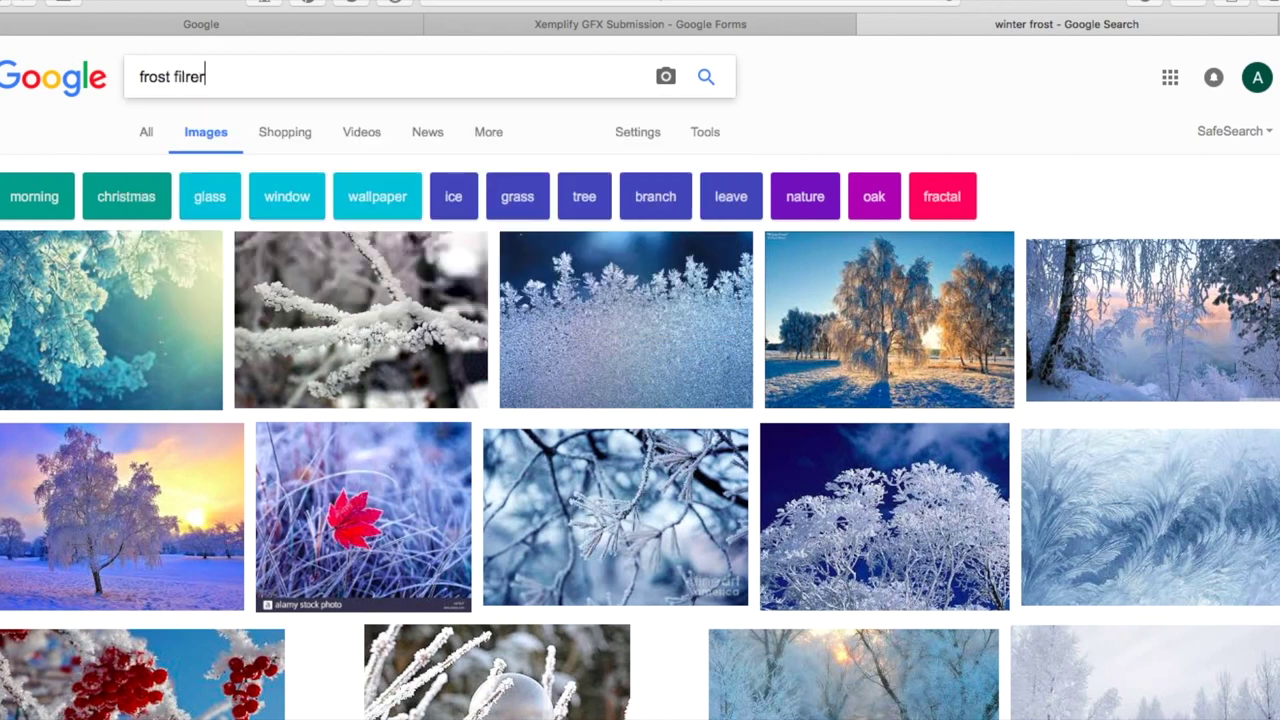
key("BackSpace")
key("BackSpace")
key("BackSpace")
type("ter")
key("Return")
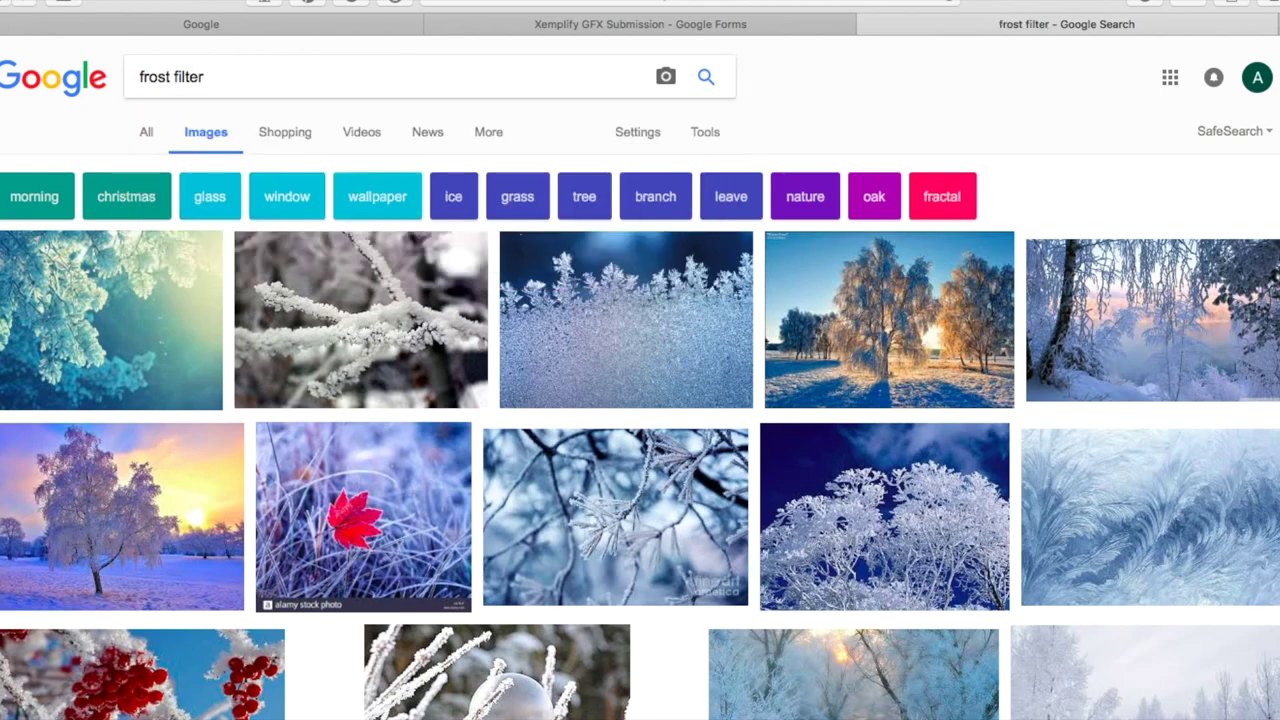
scroll(222, 449, "down", 1)
scroll(222, 449, "down", 2)
Refine the image search to "frost photoshop filter".
scroll(222, 449, "up", 4)
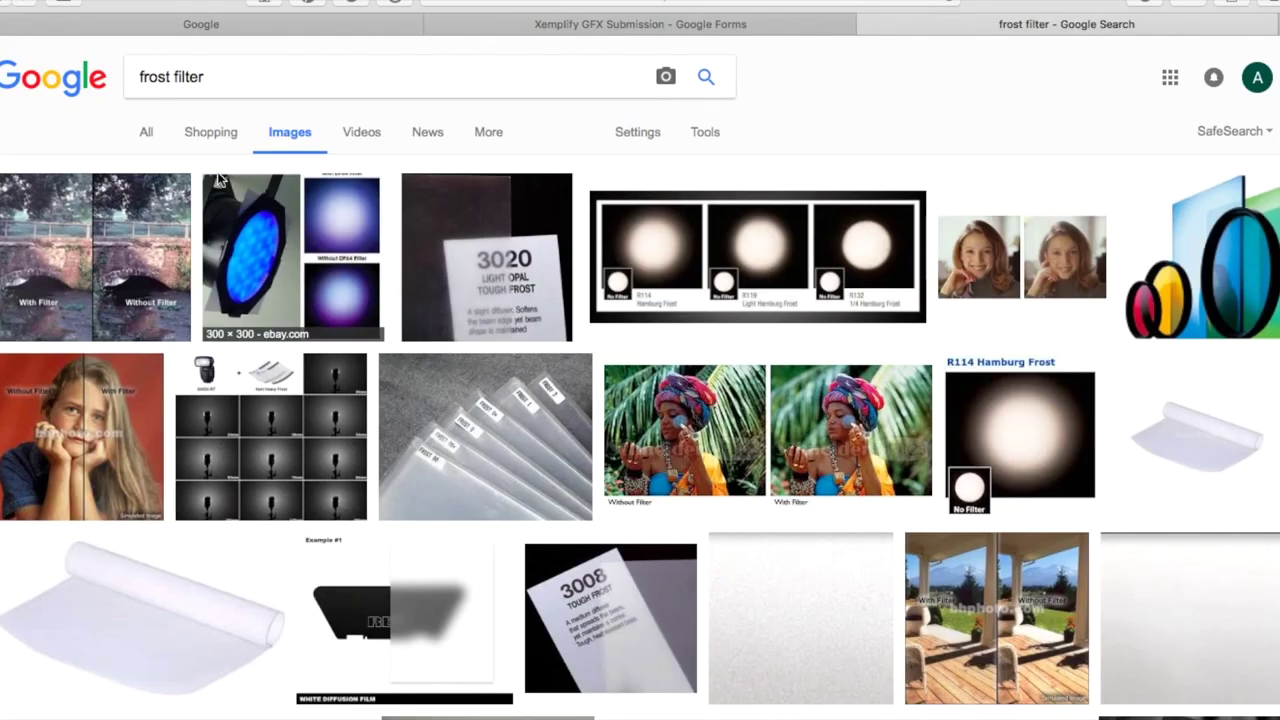
left_click(229, 76)
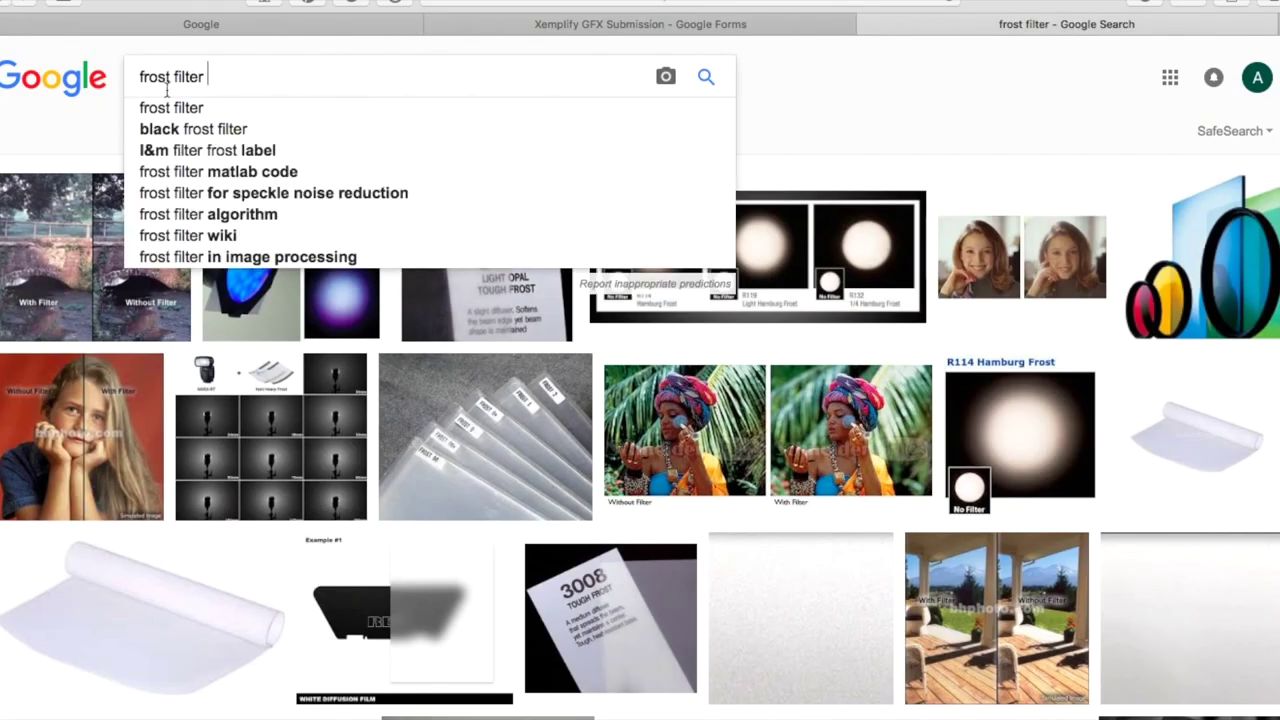
type("photoshop")
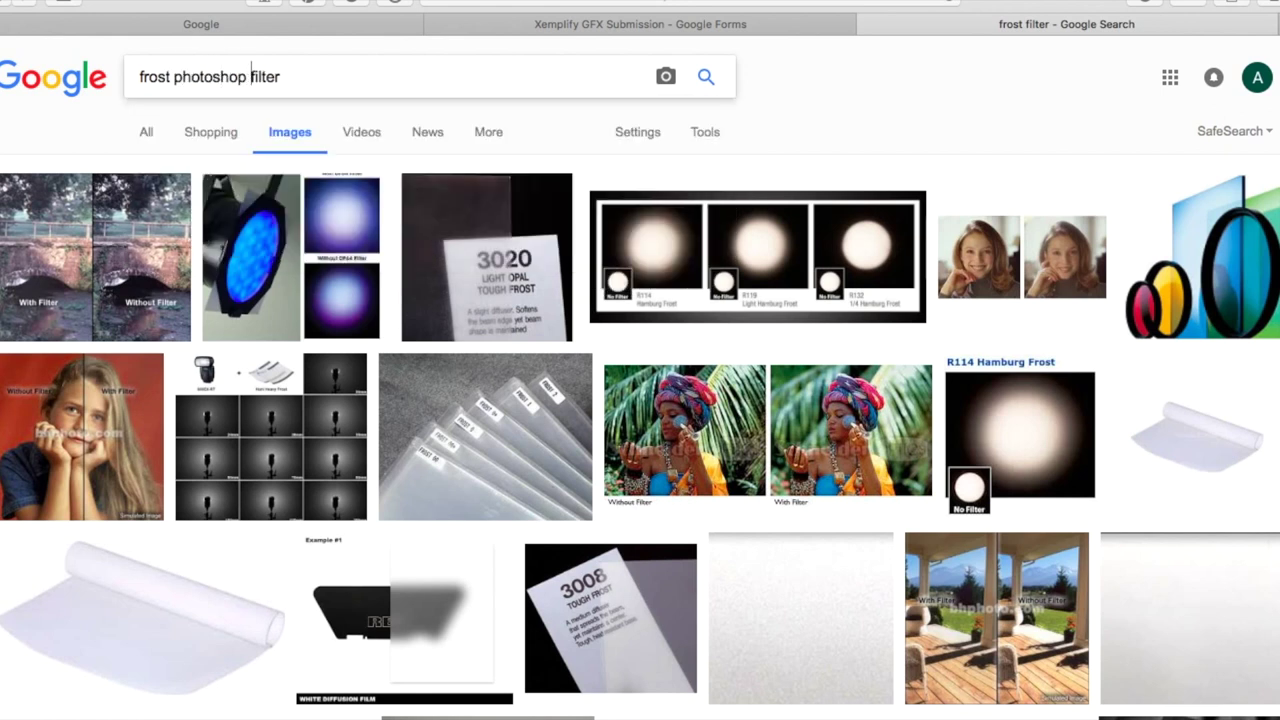
key("Return")
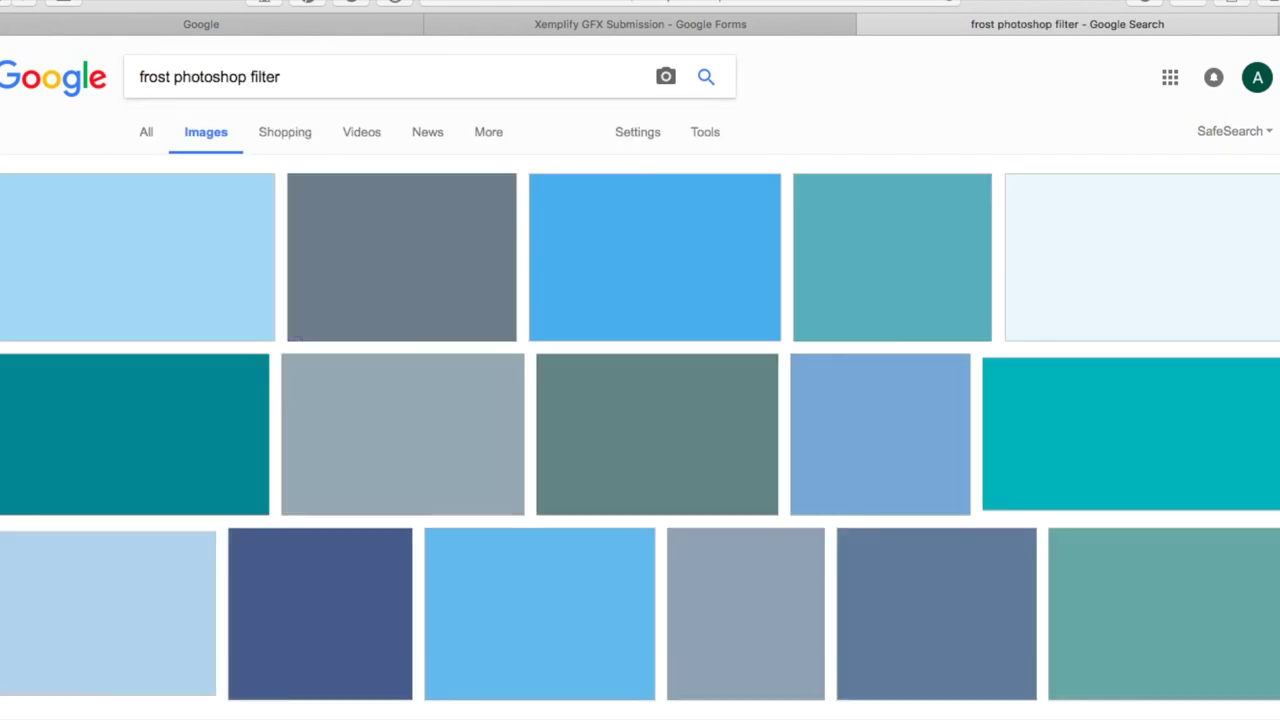
Save the blue ice texture from Naldz Graphics to the Downloads folder and close its preview.
scroll(282, 437, "down", 3)
scroll(282, 437, "down", 2)
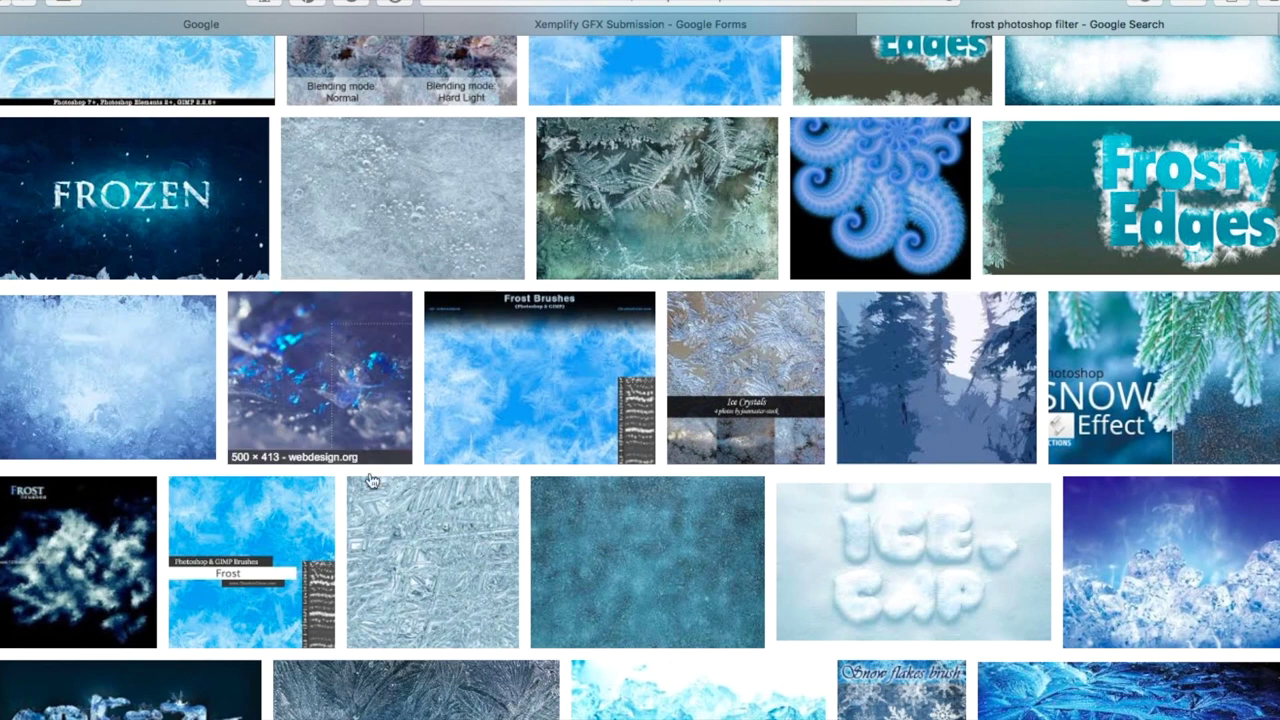
scroll(540, 643, "down", 4)
left_click(137, 155)
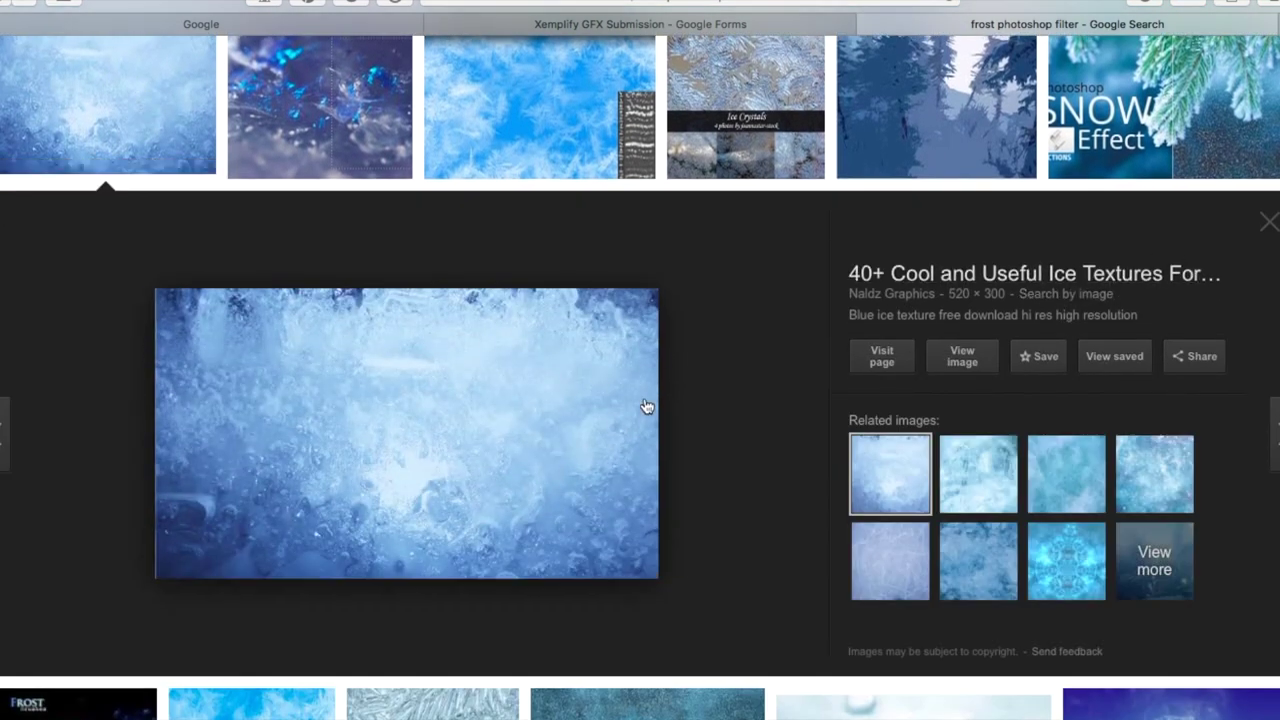
right_click(479, 461)
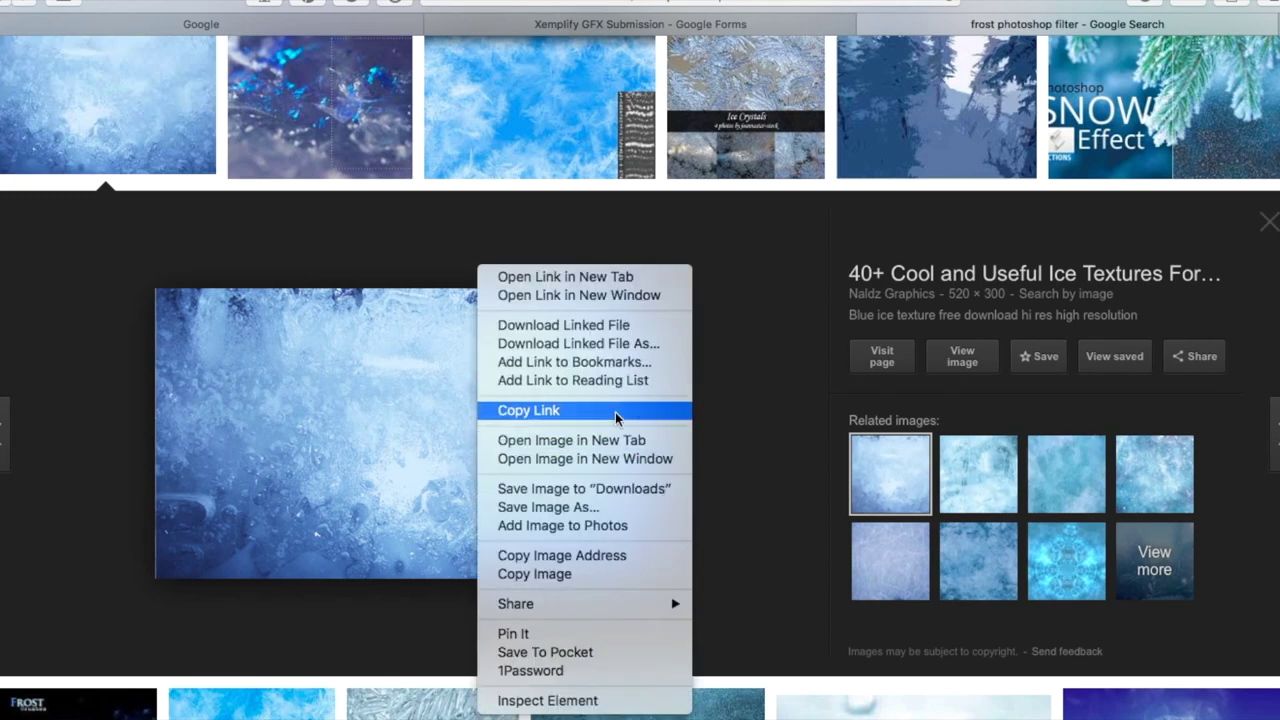
left_click(632, 489)
left_click(1262, 224)
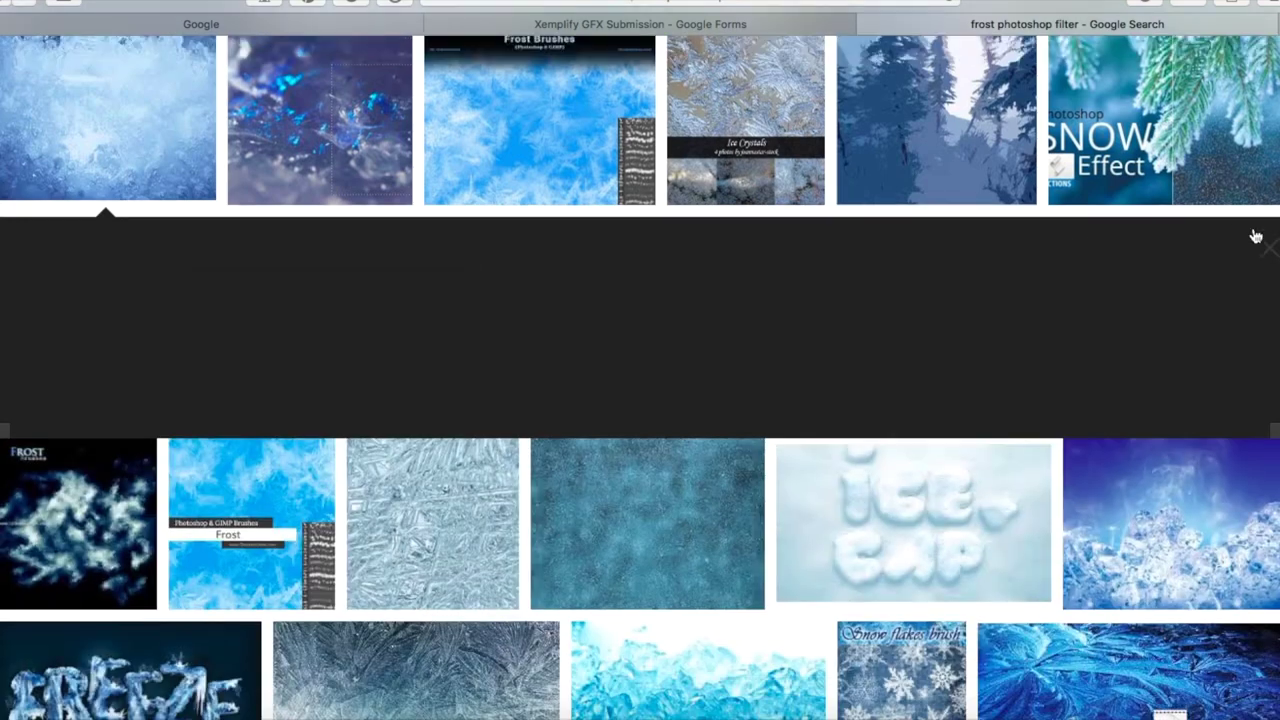
Look through more frost textures, then search Google Images for "frost edges filter".
scroll(1253, 232, "down", 10)
scroll(1063, 289, "down", 5)
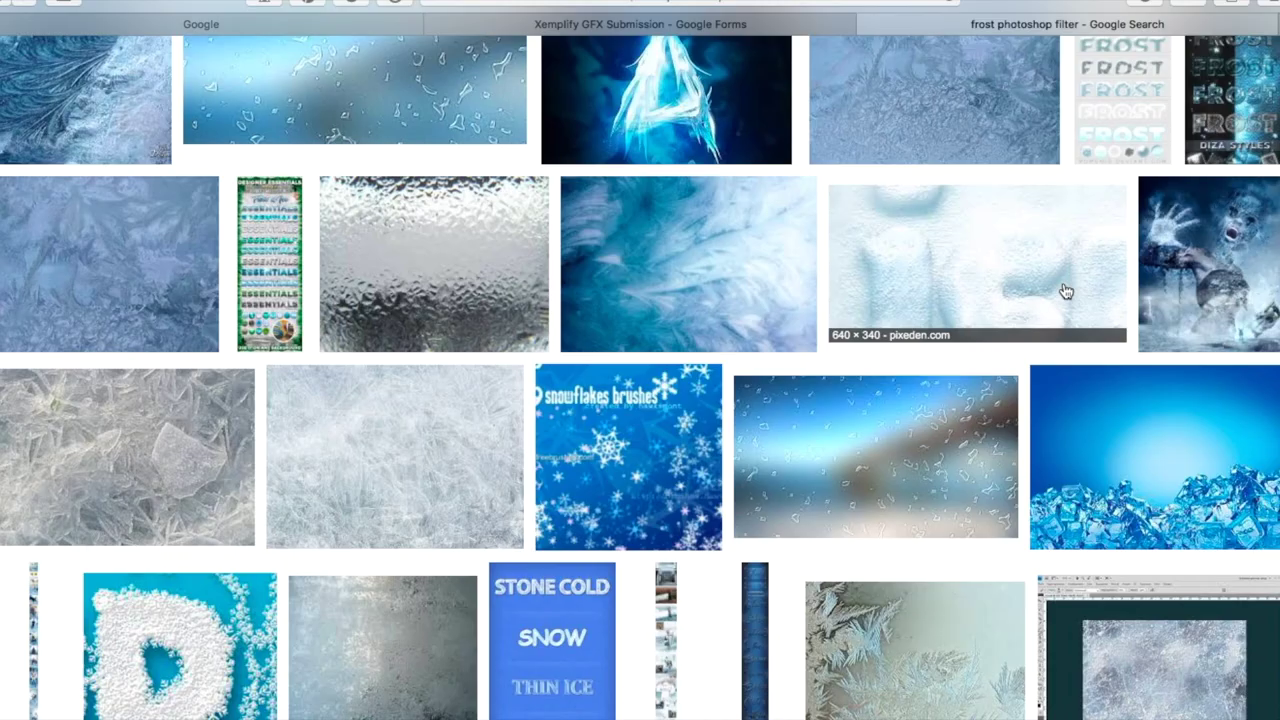
scroll(1063, 289, "down", 4)
scroll(1063, 289, "up", 15)
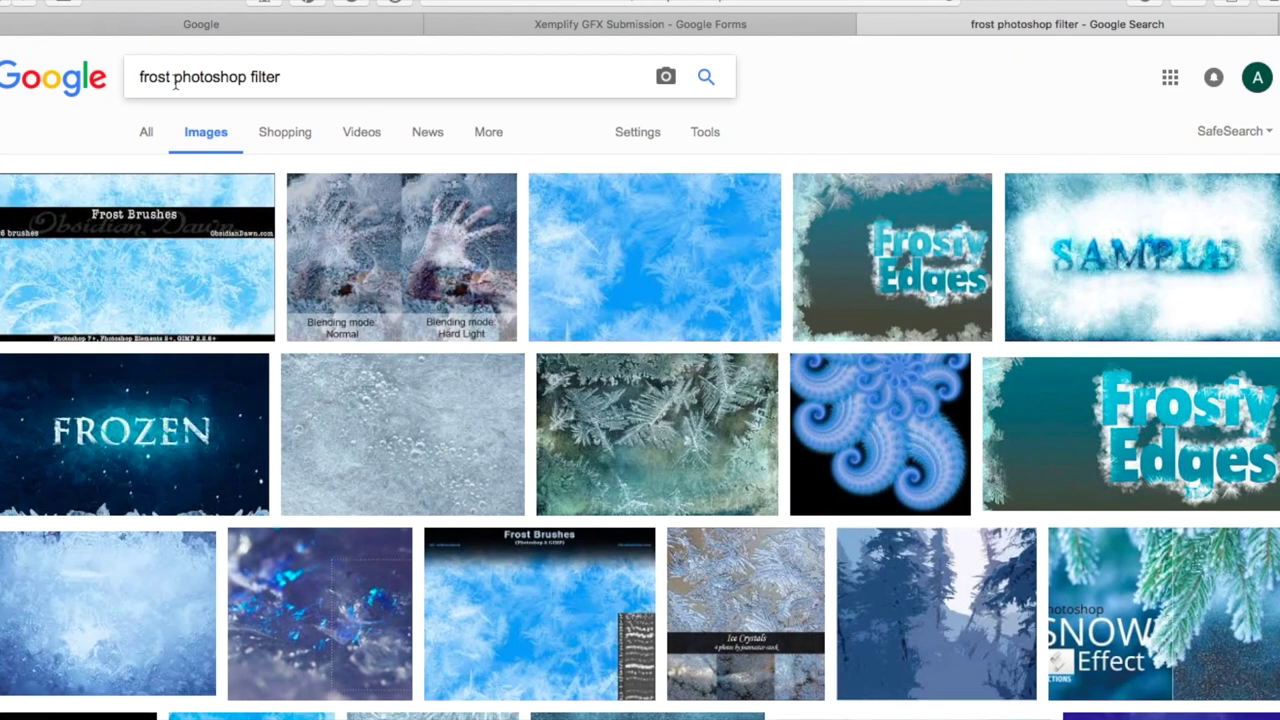
double_click(229, 76)
type("edg")
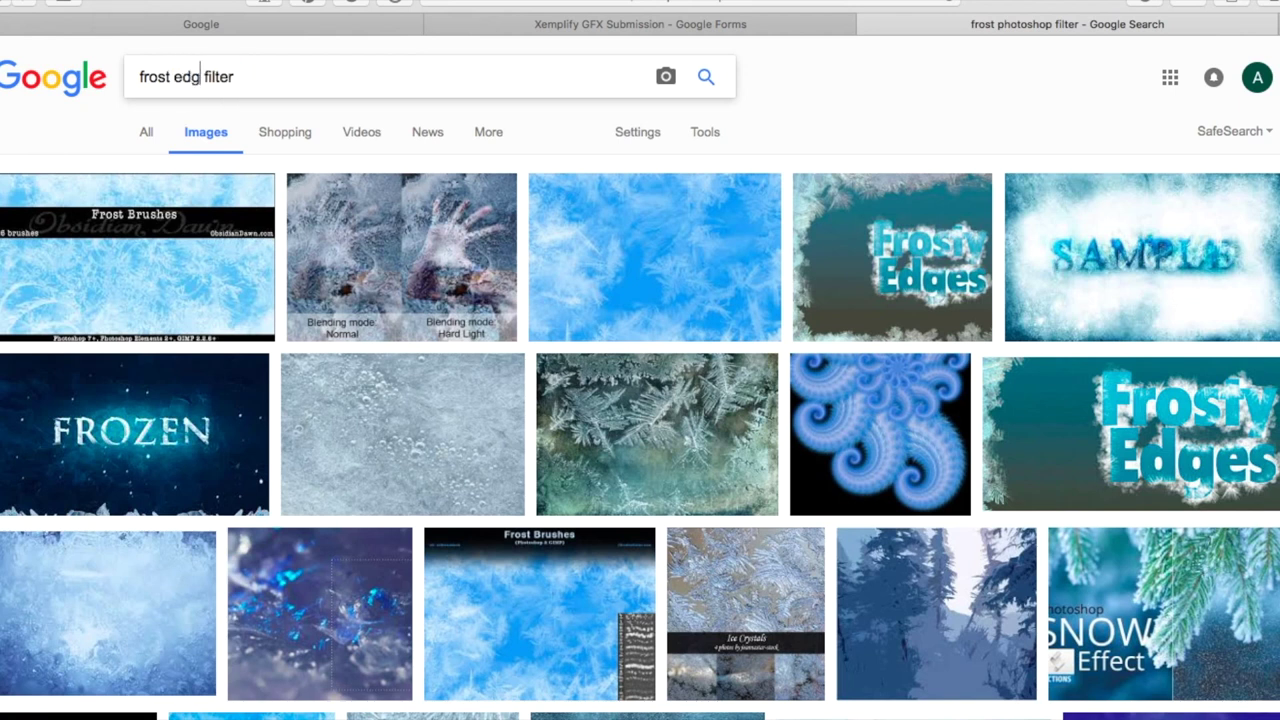
key("Return")
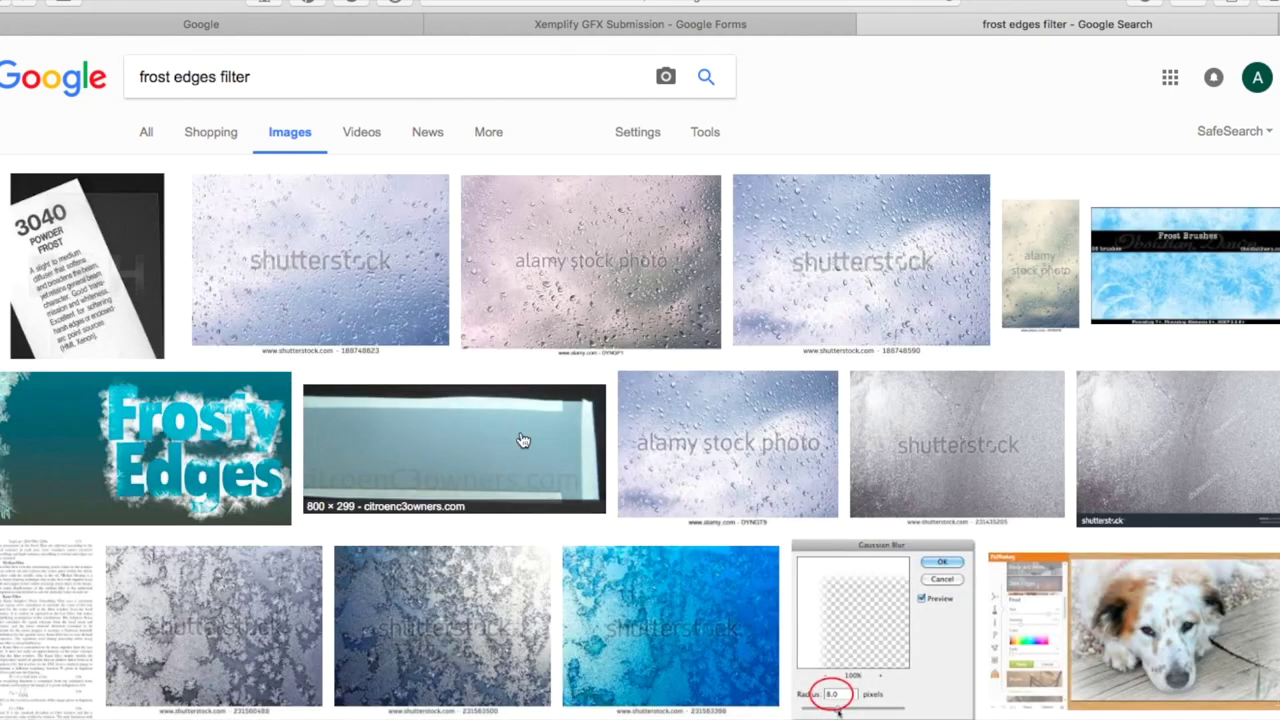
Change the image search to "winter edges filter".
scroll(363, 228, "down", 1)
scroll(177, 63, "up", 1)
double_click(157, 76)
type("winter")
key("Return")
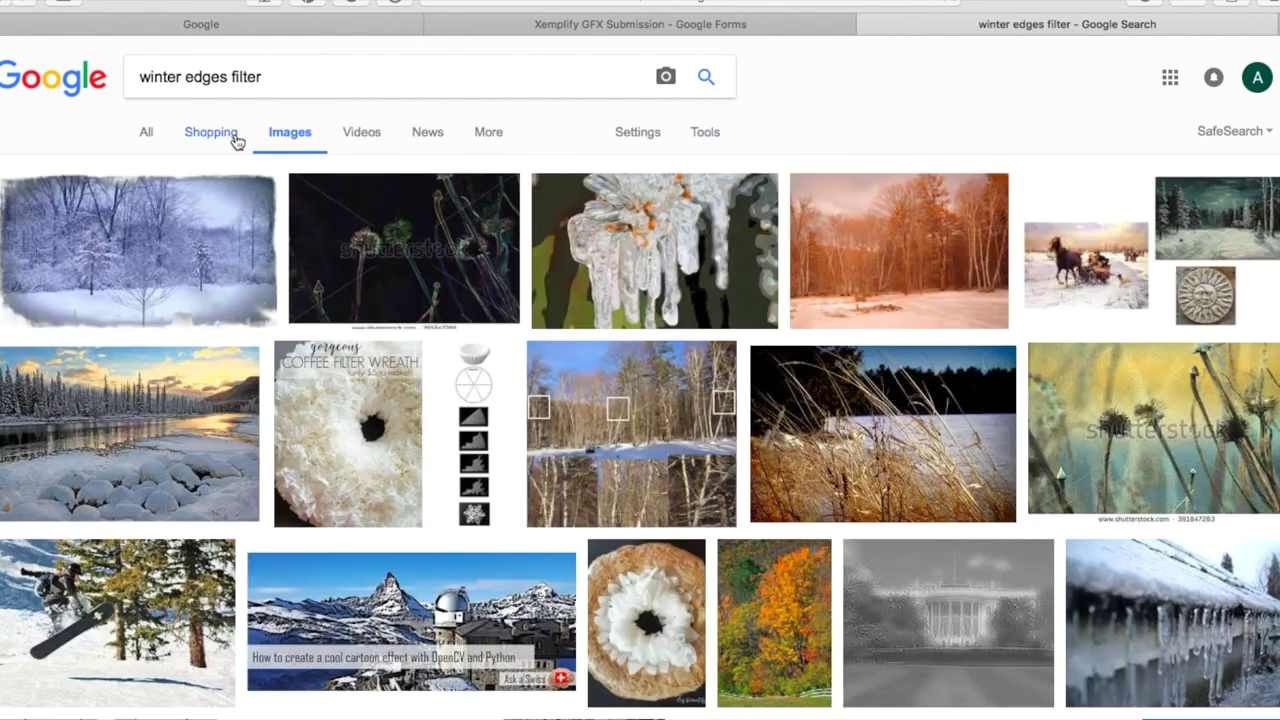
Look through the "winter edges filter" image results and switch back to Photoshop.
left_click(211, 132)
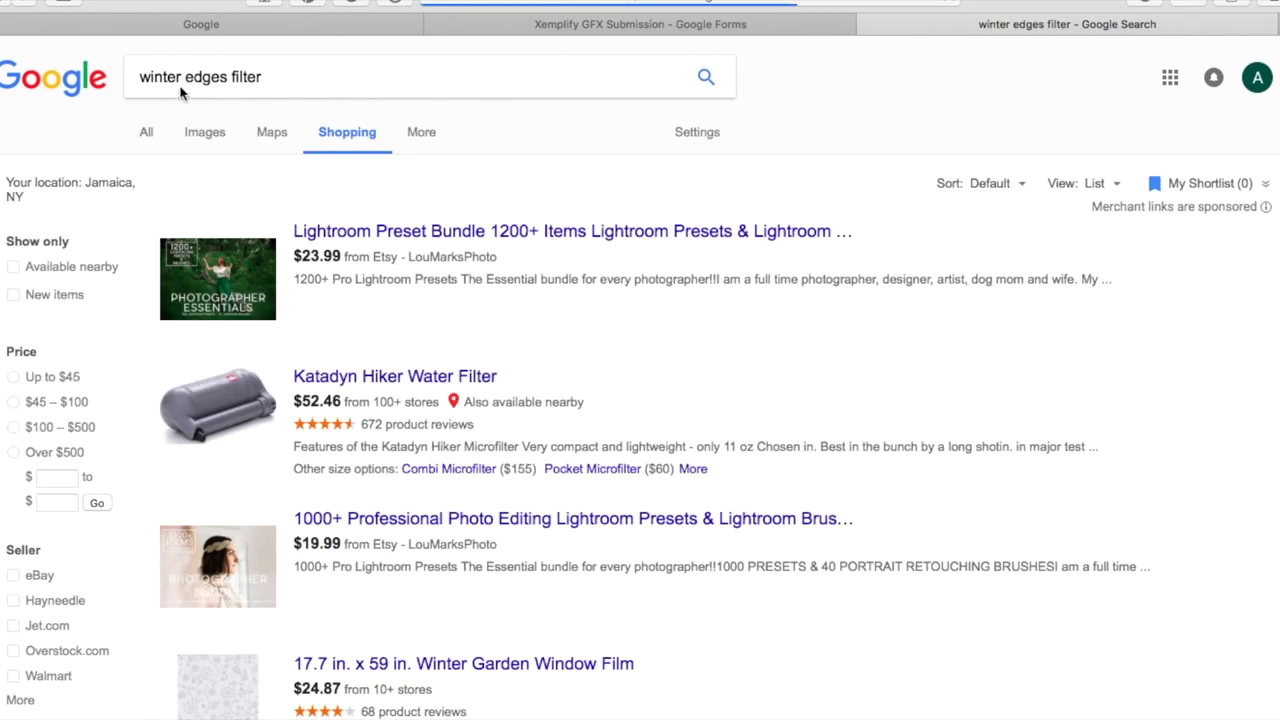
left_click(15, 6)
scroll(465, 404, "down", 5)
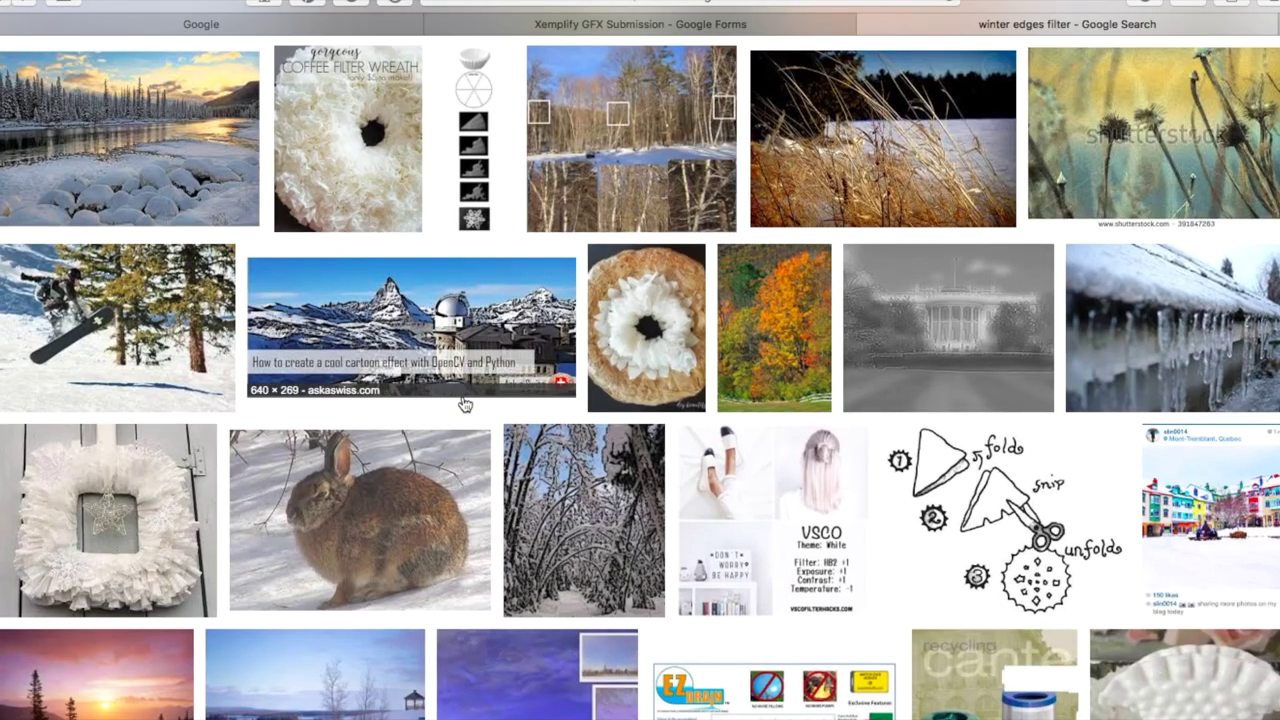
key("ctrl+Left")
key("ctrl+Left")
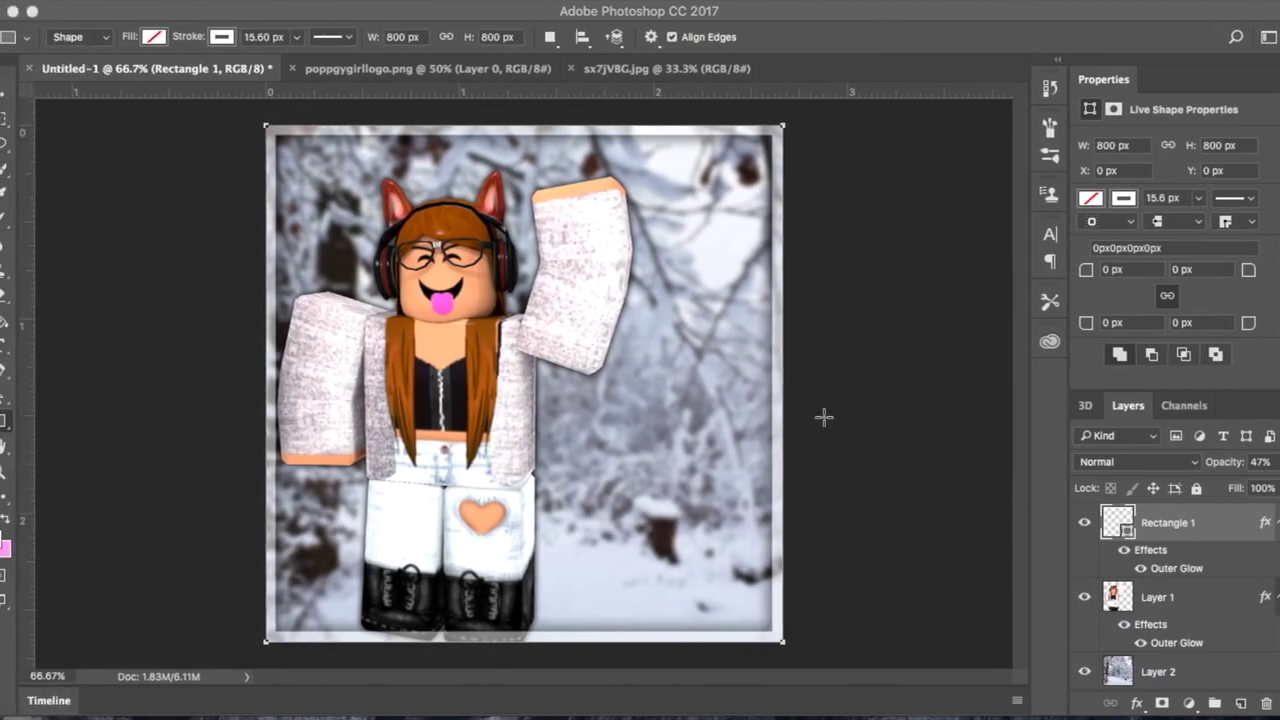
Duplicate the Rectangle 1 border layer within the same document, keeping the suggested name.
right_click(1184, 521)
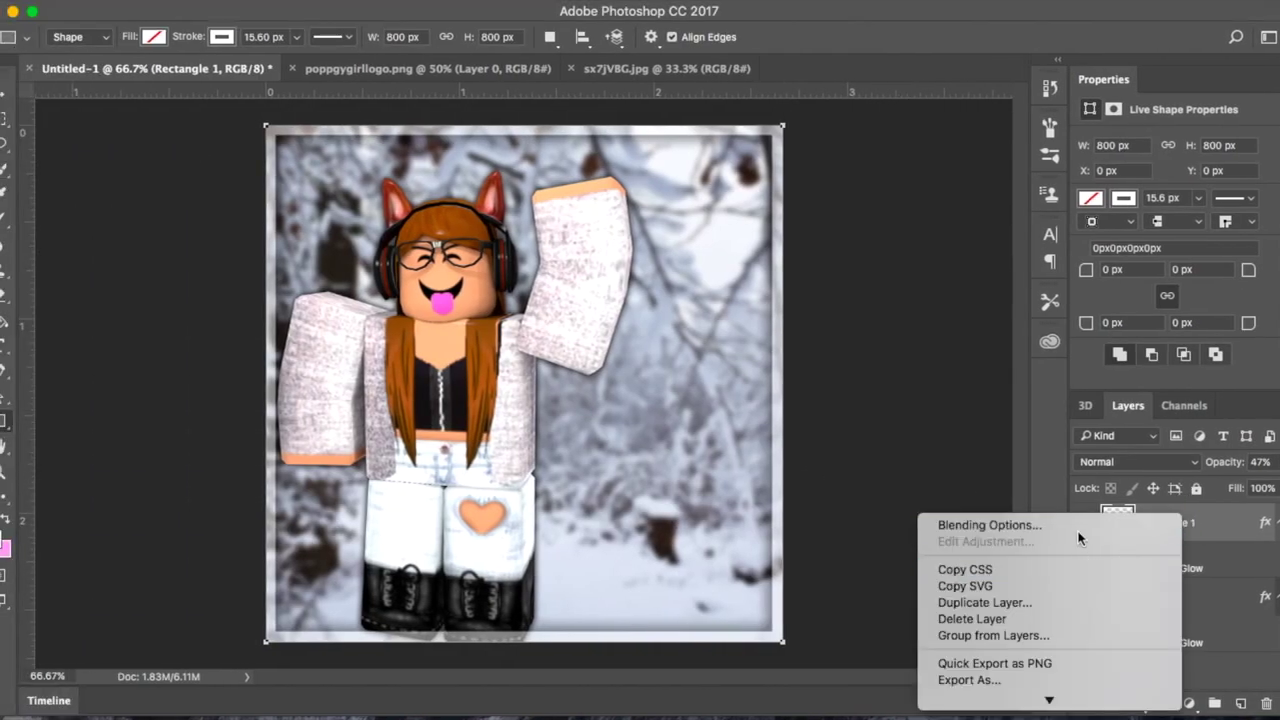
left_click(1034, 603)
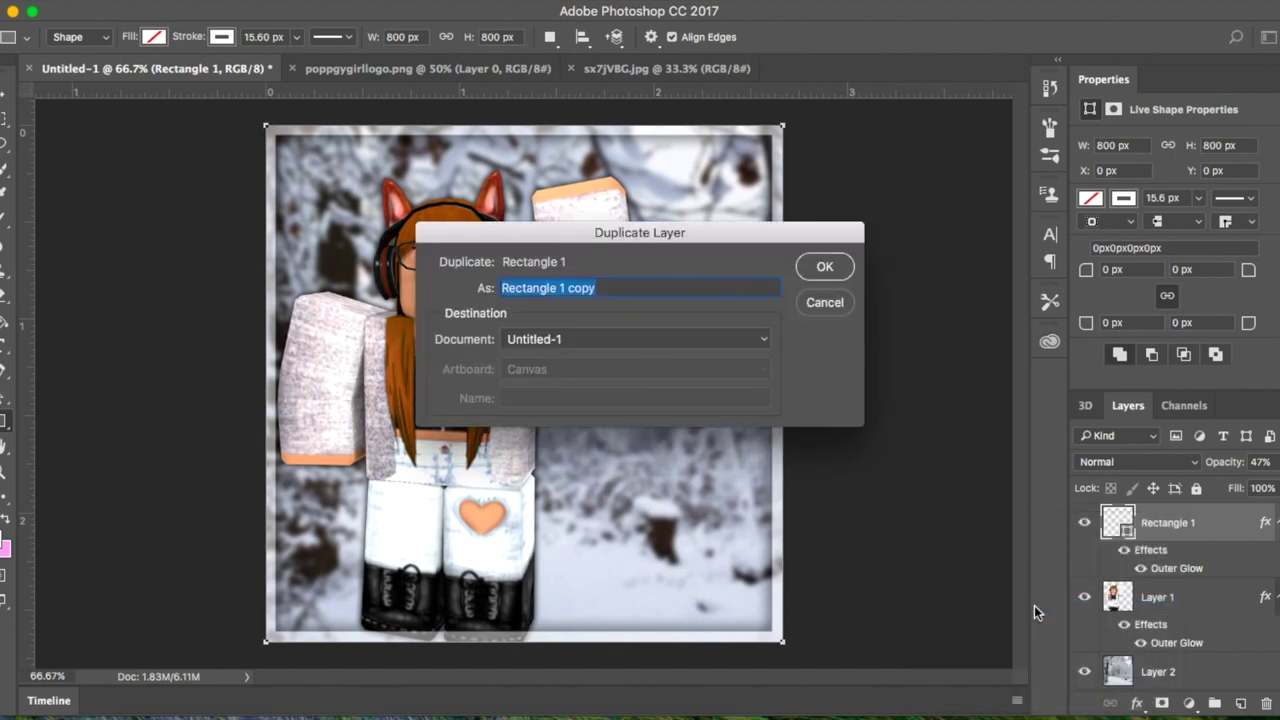
key("Return")
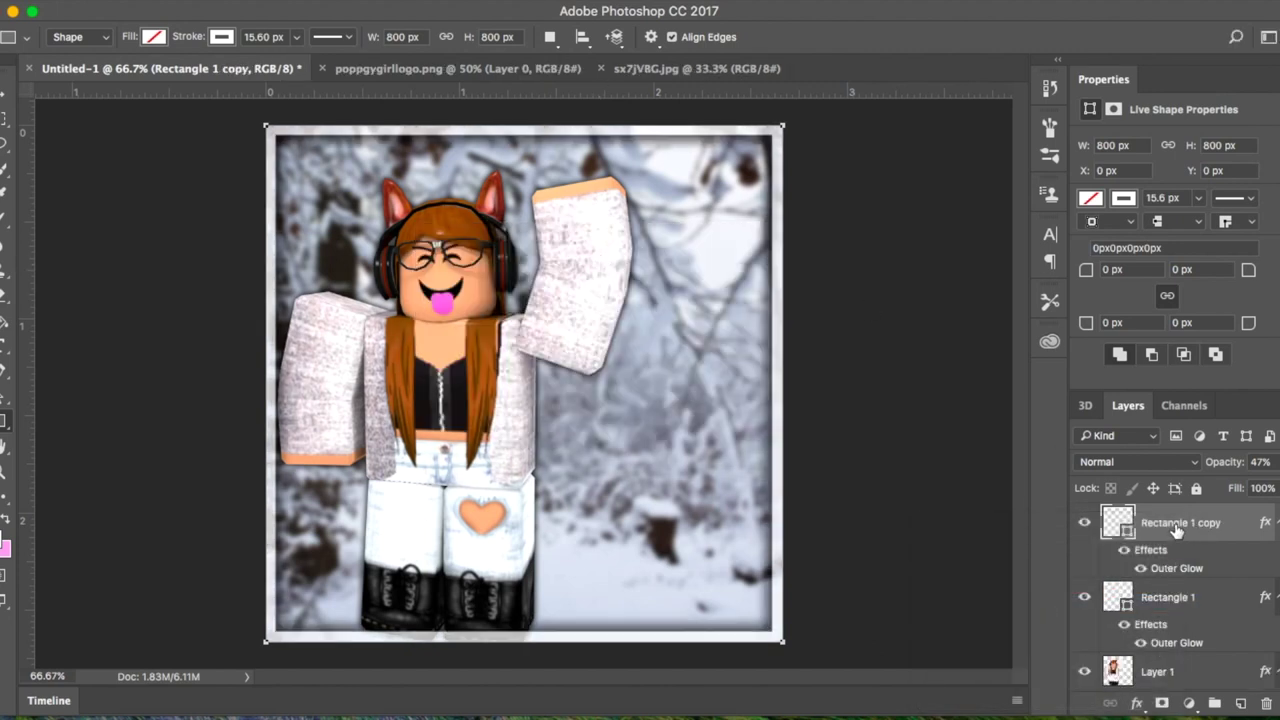
Give the duplicated border a black stroke and set its layer opacity to 100%.
left_click(232, 35)
left_click(149, 137)
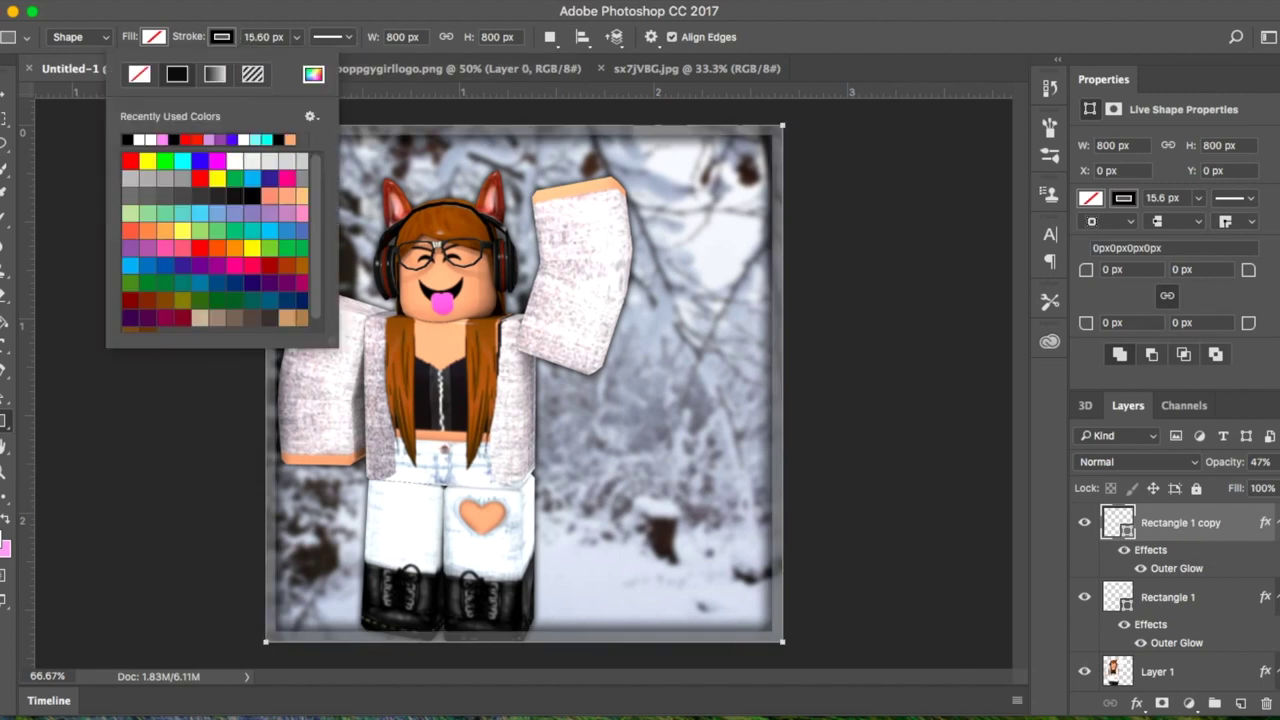
left_click(228, 38)
left_click(1276, 466)
left_click_drag(1256, 484, 1279, 505)
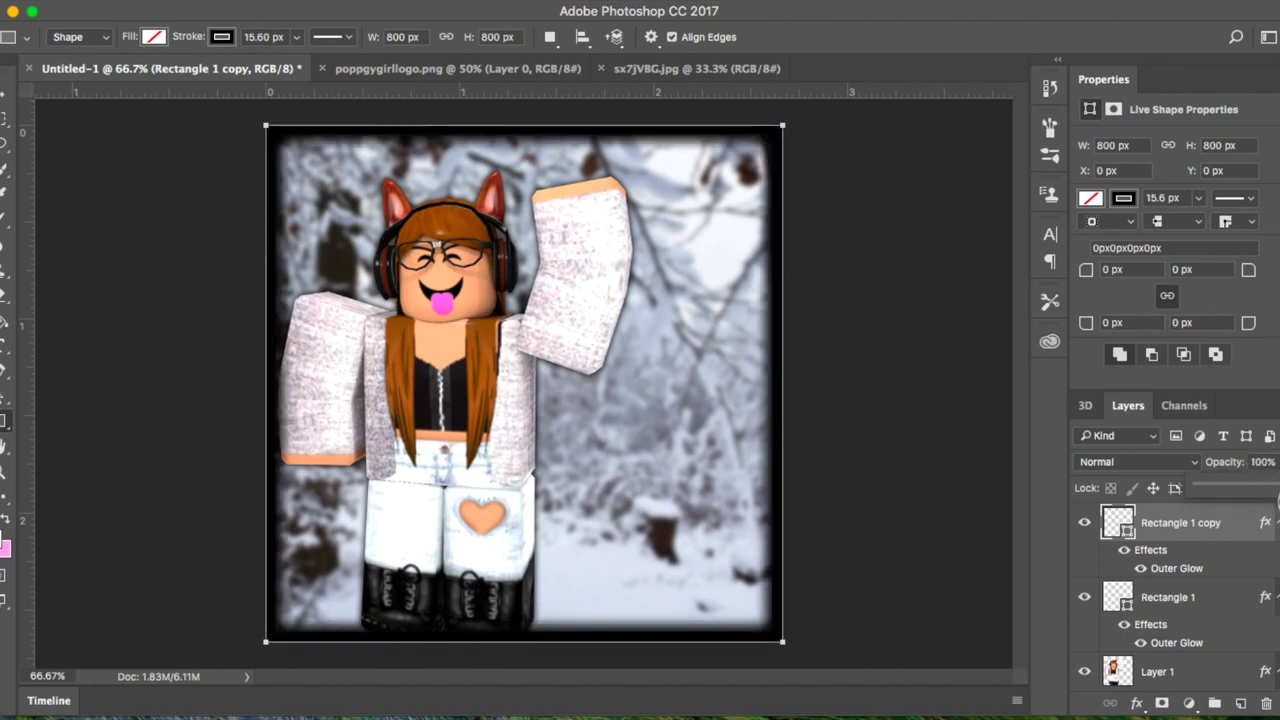
Turn off the Outer Glow on the duplicated border and place its layer beneath Rectangle 1.
right_click(1177, 532)
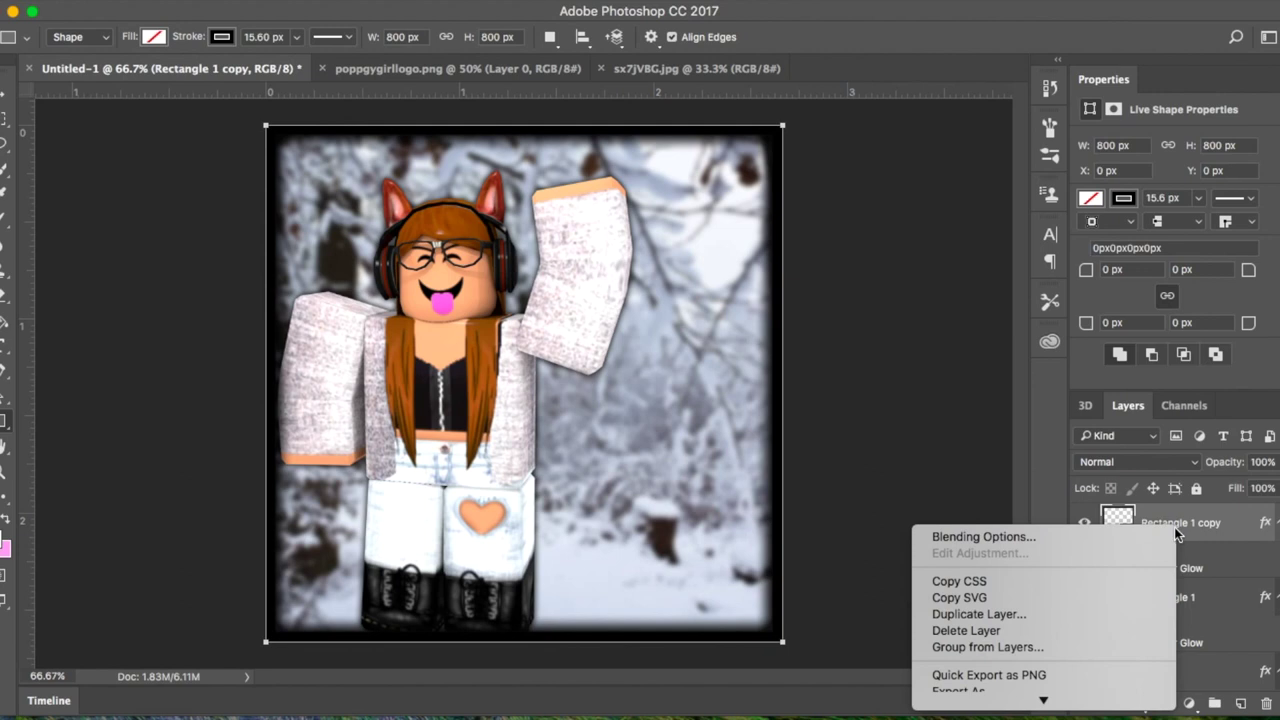
left_click(1069, 538)
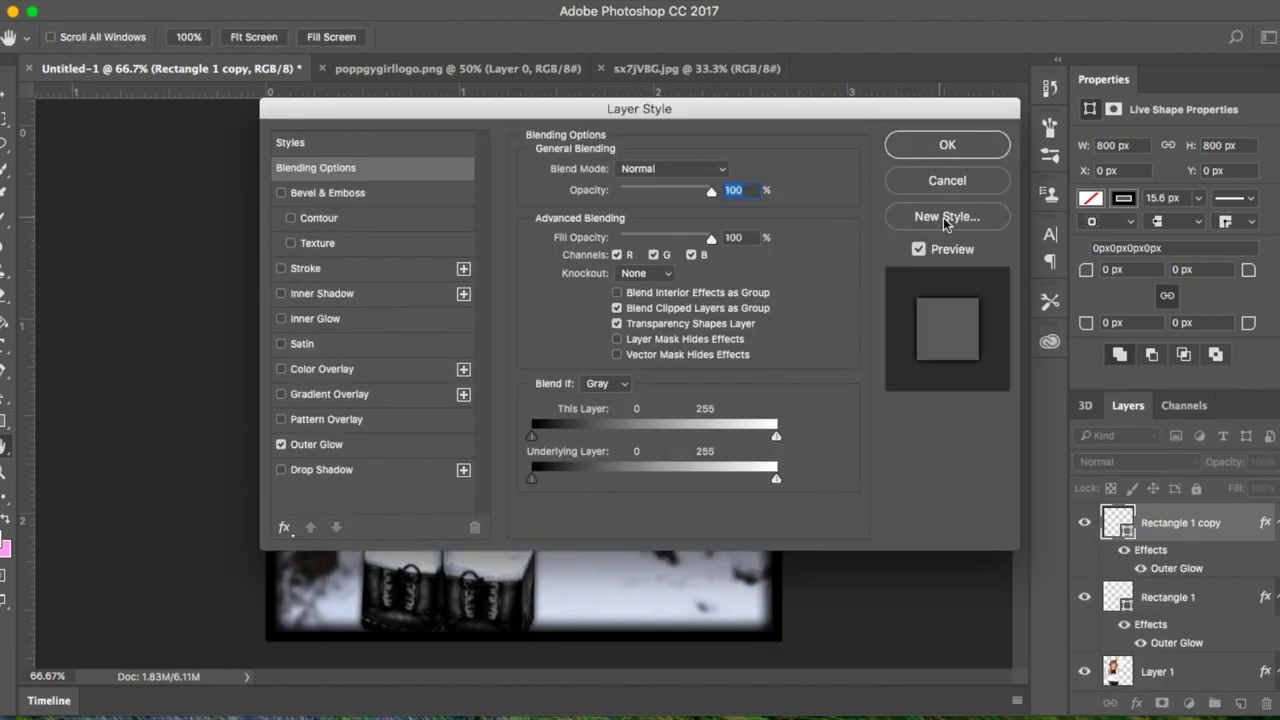
left_click(281, 444)
left_click(950, 144)
left_click_drag(1183, 515, 1168, 637)
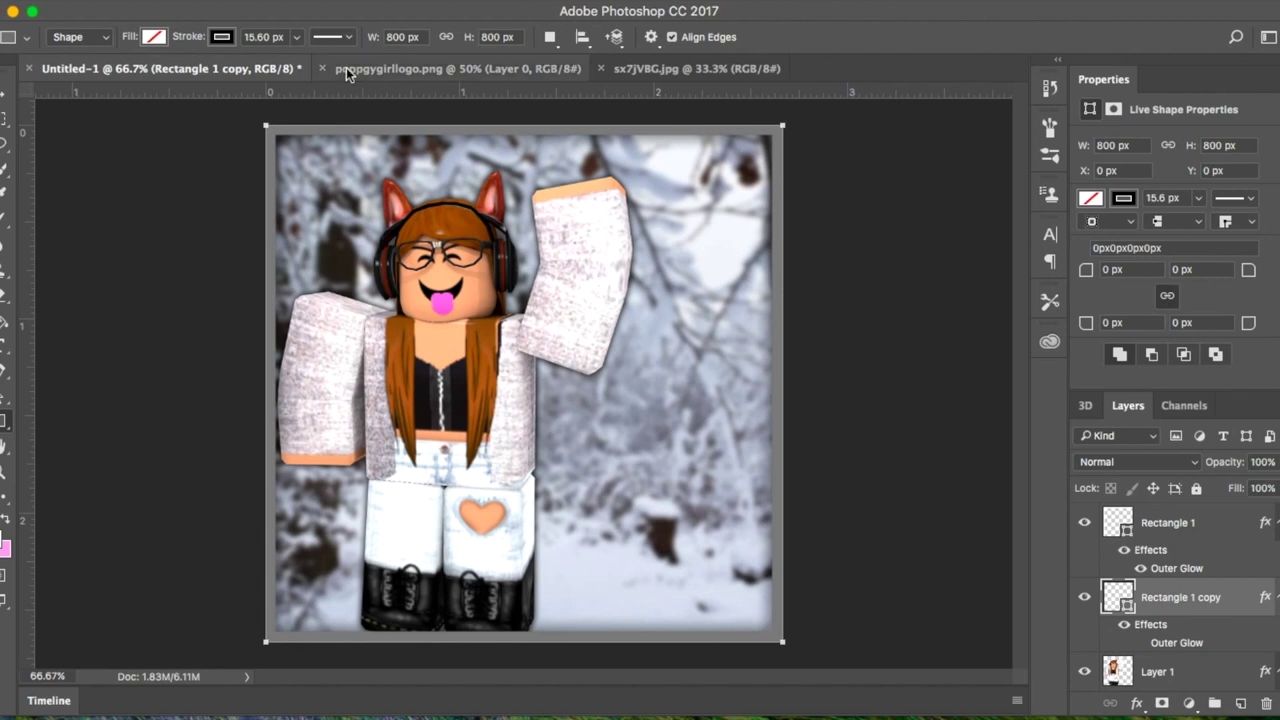
Change the duplicated border's stroke colour to white.
left_click(222, 37)
left_click(143, 137)
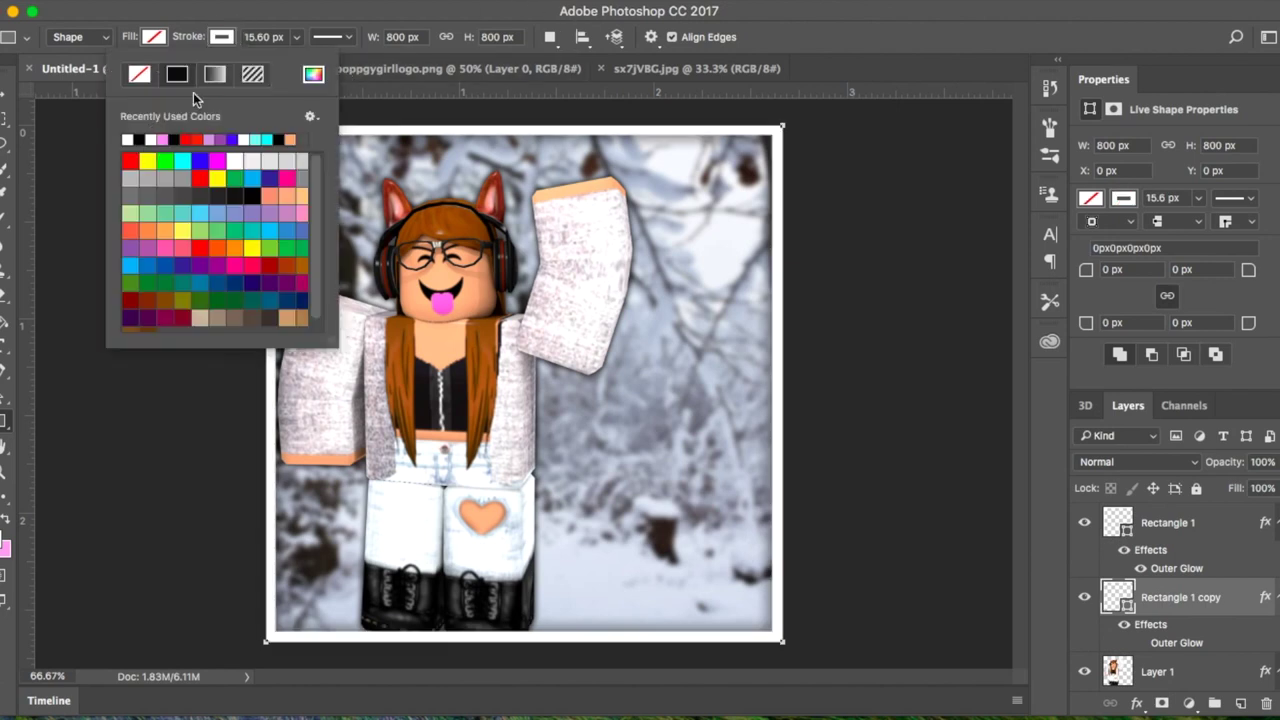
left_click(228, 36)
Convert the duplicated border to a smart object and apply a Gaussian Blur with a 24.7-pixel radius.
left_click(392, 2)
mouse_move(455, 2)
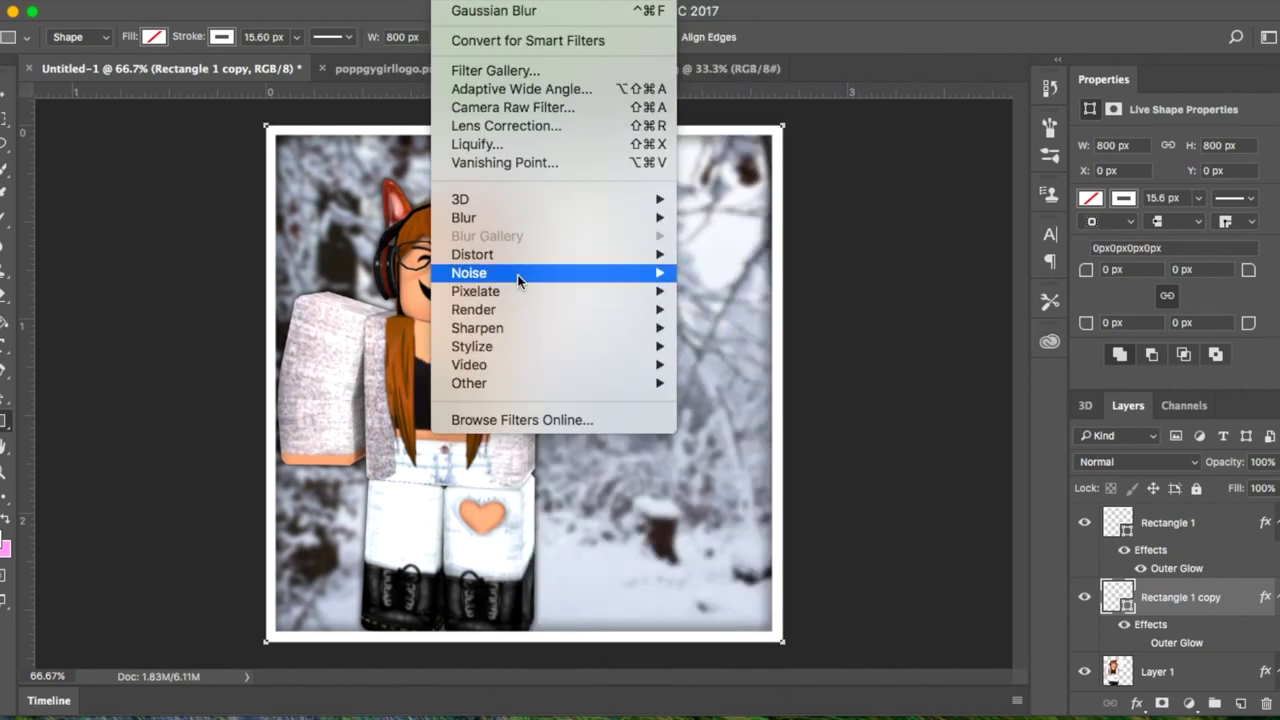
mouse_move(517, 228)
left_click(745, 291)
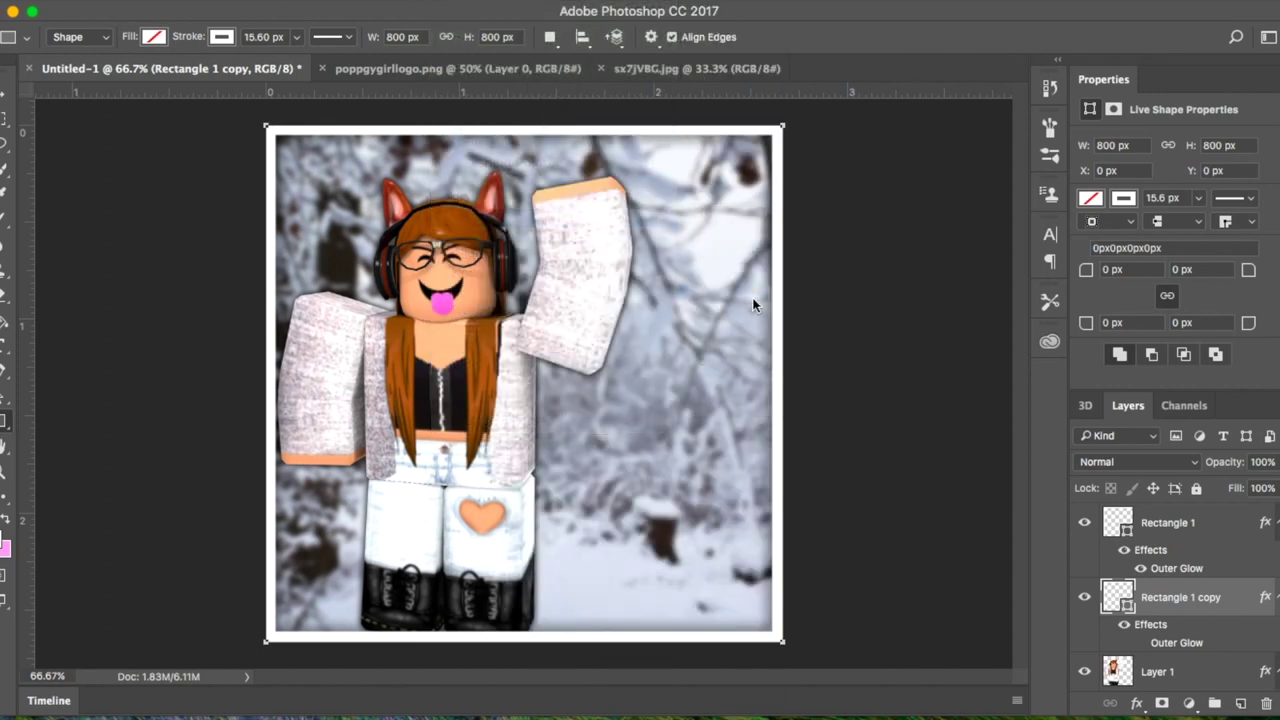
left_click(770, 261)
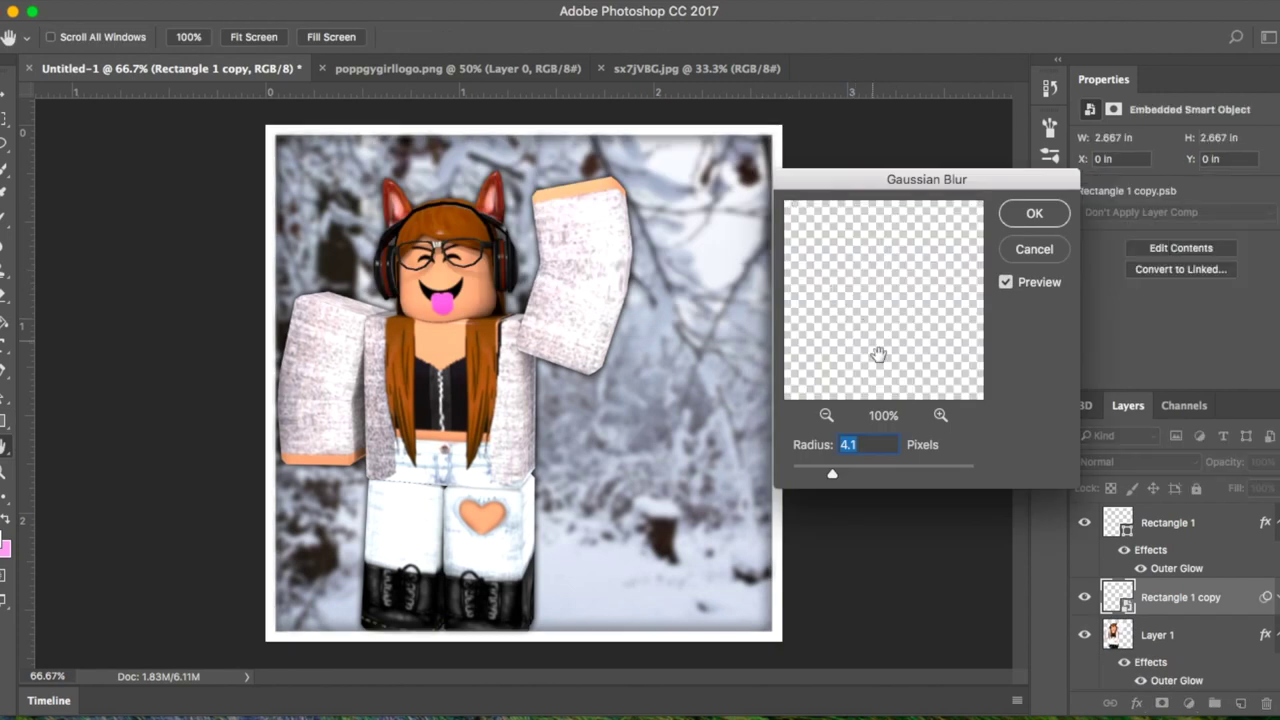
left_click_drag(836, 472, 874, 468)
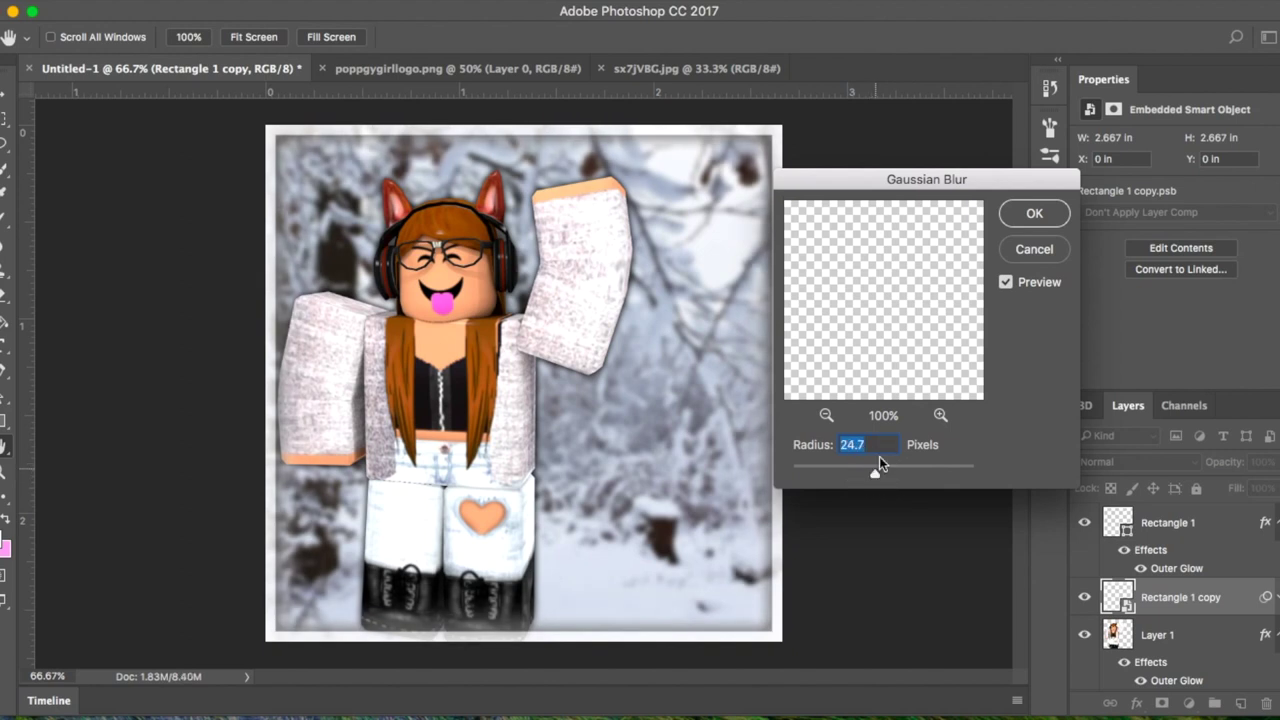
left_click(1040, 212)
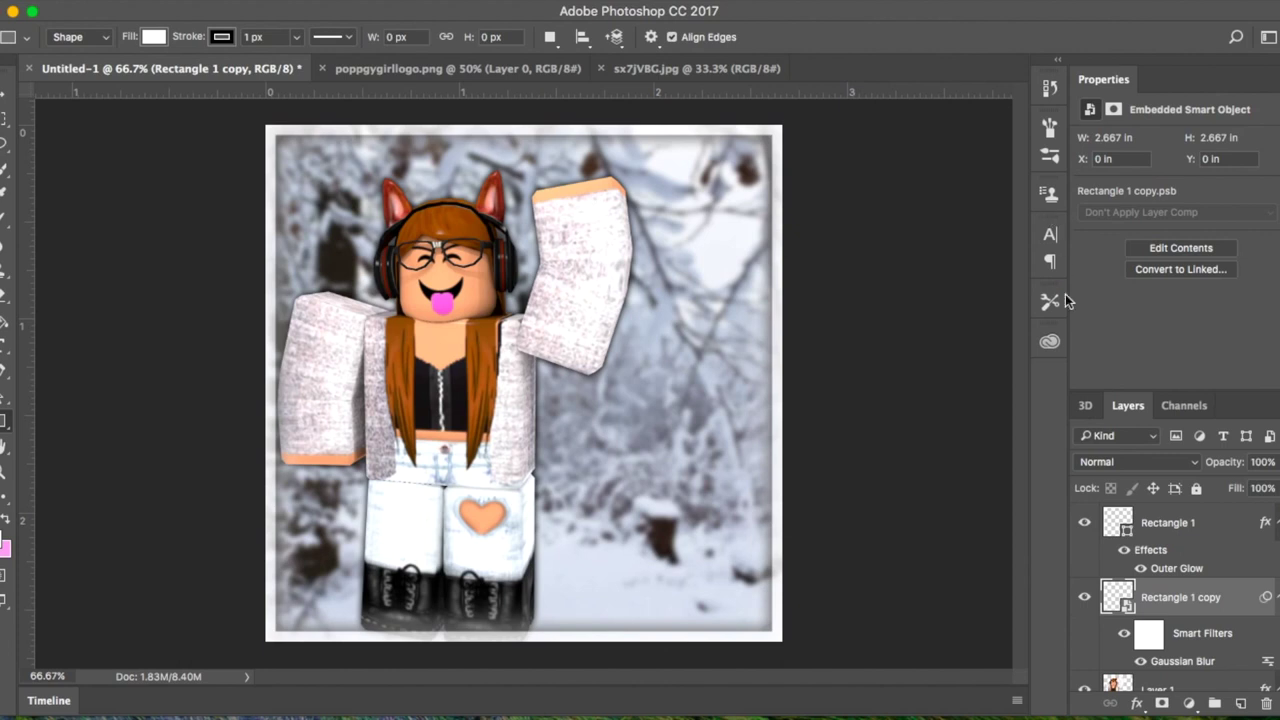
Move the blurred border copy beneath the avatar layer in the layer order.
scroll(1180, 587, "down", 3)
scroll(1195, 567, "up", 3)
left_click_drag(1195, 587, 1181, 662)
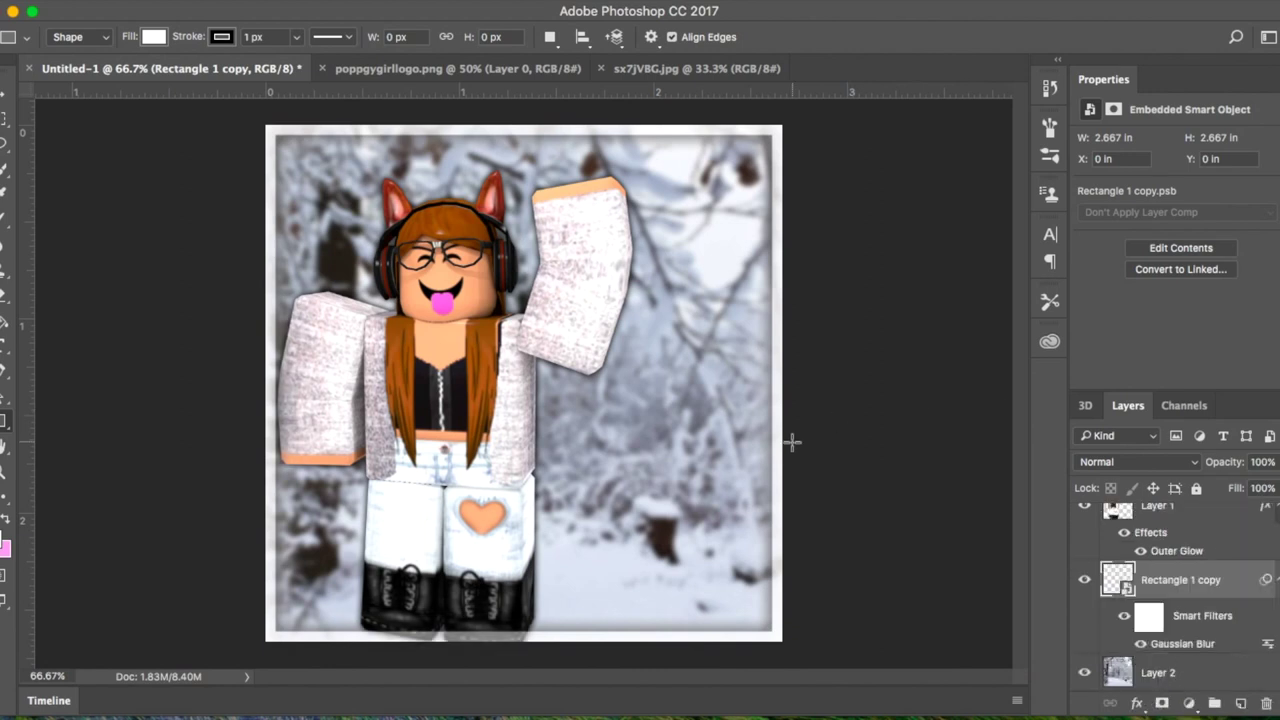
Open 11-blue-ice-texture-free-hi-res.jpg from the Downloads folder.
left_click(188, 1)
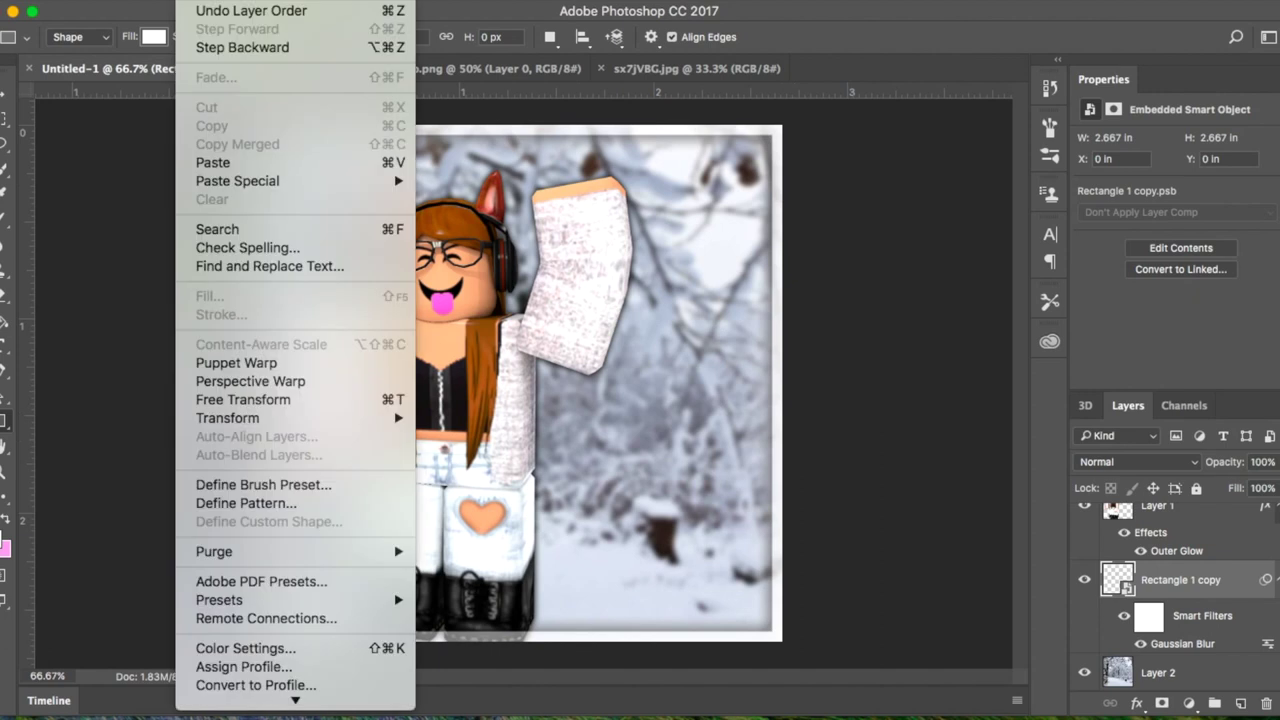
mouse_move(153, 1)
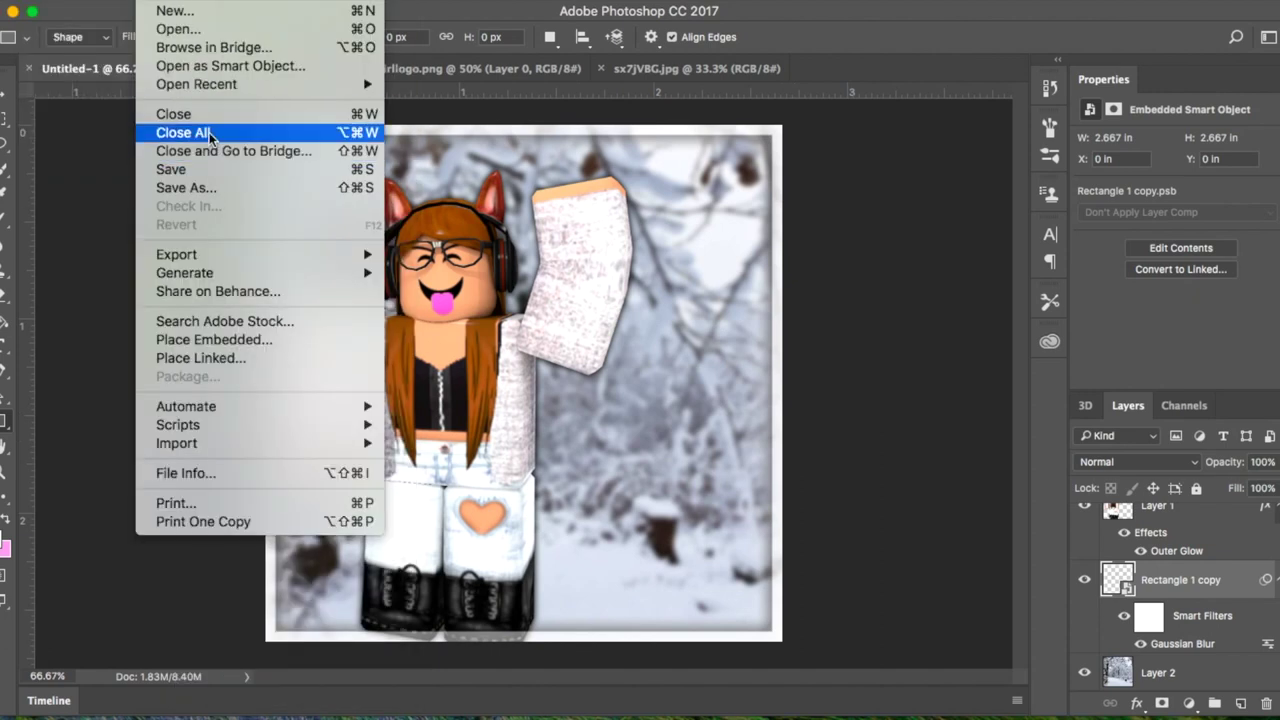
mouse_move(210, 84)
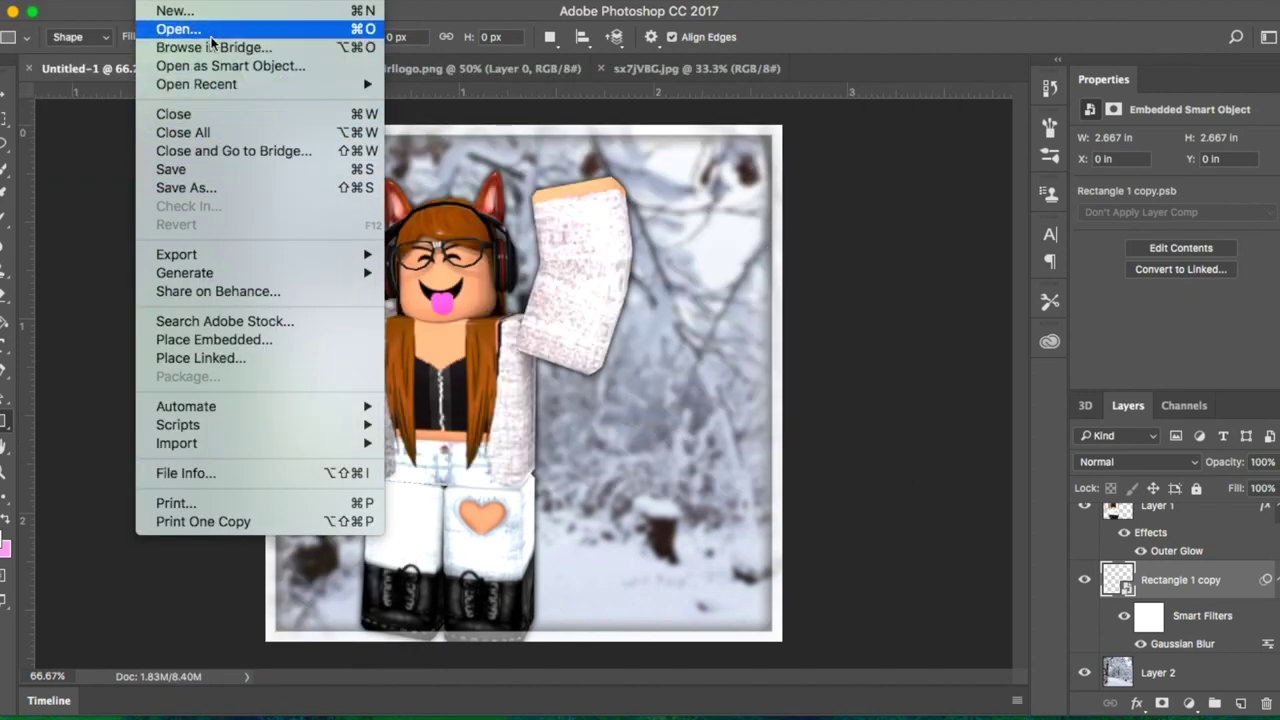
left_click(205, 29)
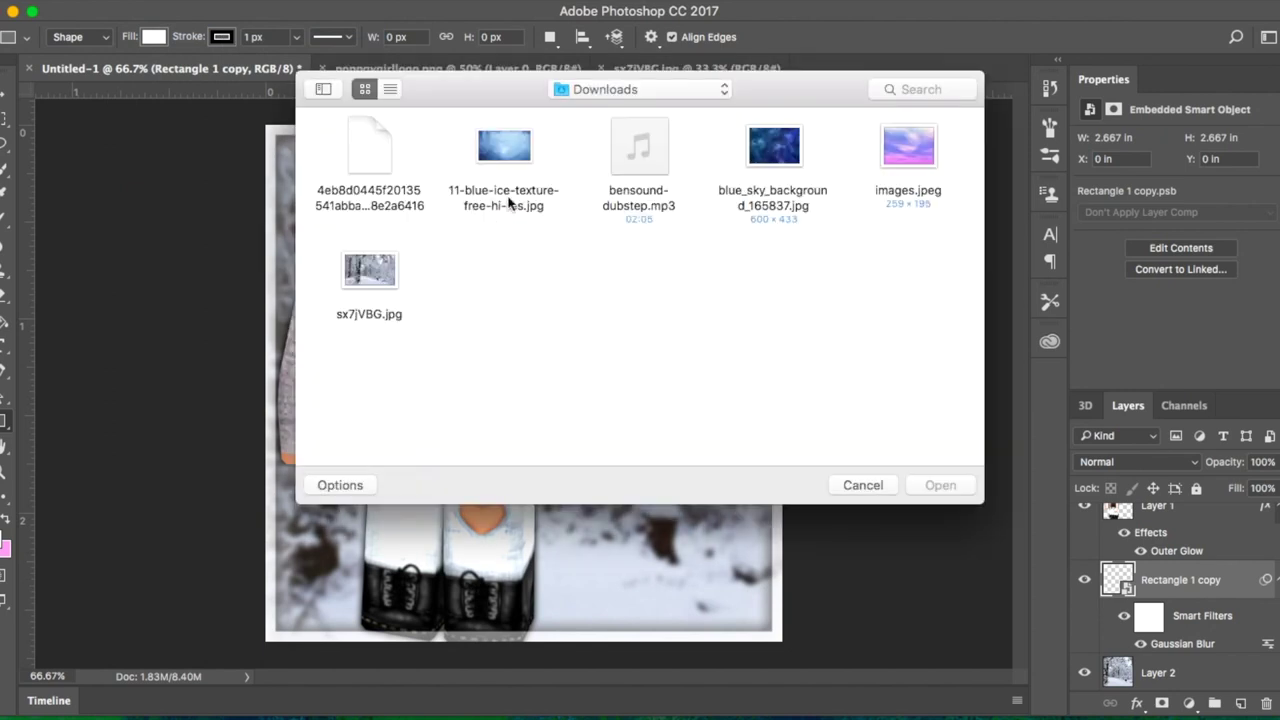
left_click(514, 150)
left_click(940, 486)
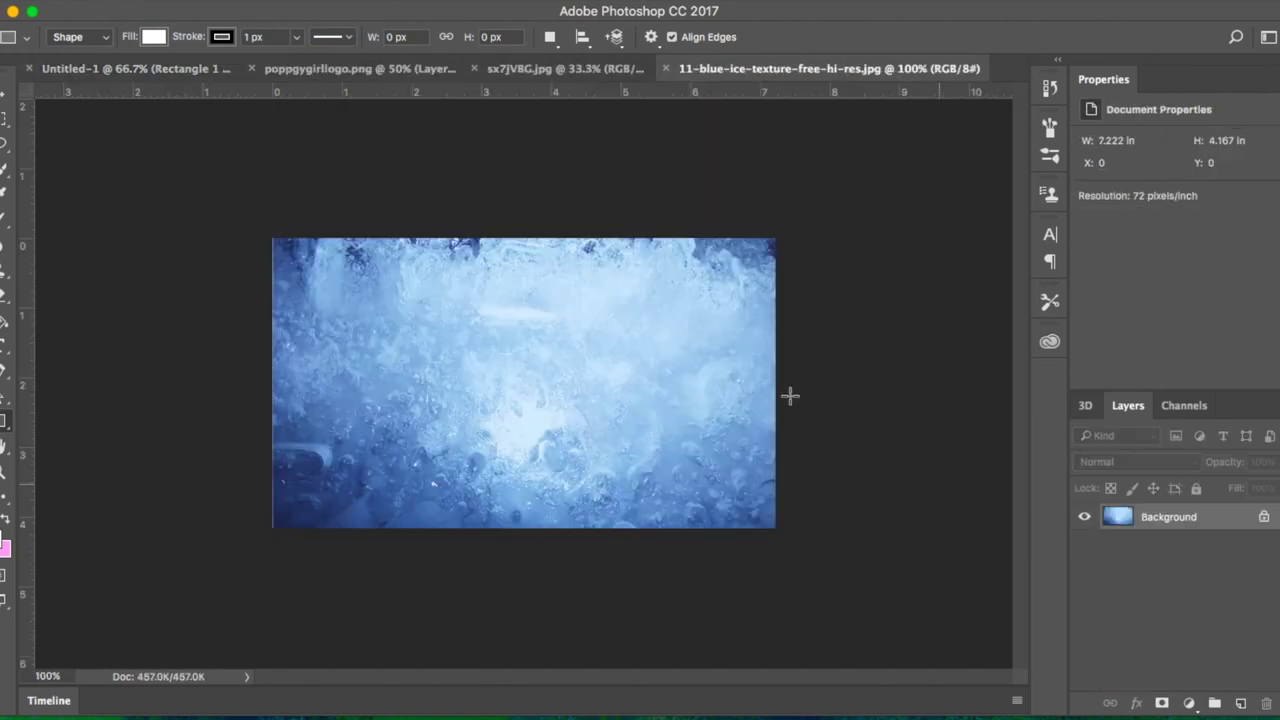
Copy the whole ice texture with a rectangular marquee selection and close the poppgygirllogo.png and sx7jVBG.jpg documents.
left_click(5, 117)
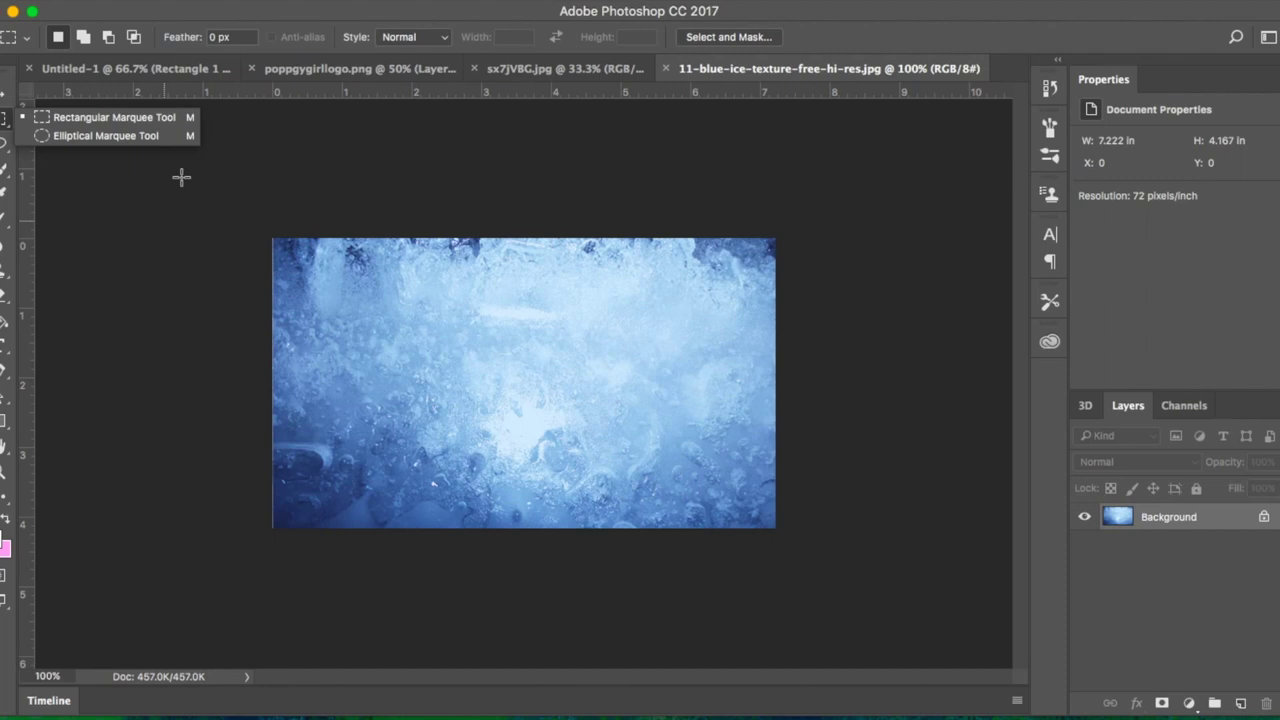
left_click_drag(200, 183, 808, 580)
left_click(177, 68)
left_click(377, 70)
key("super+w")
left_click(352, 74)
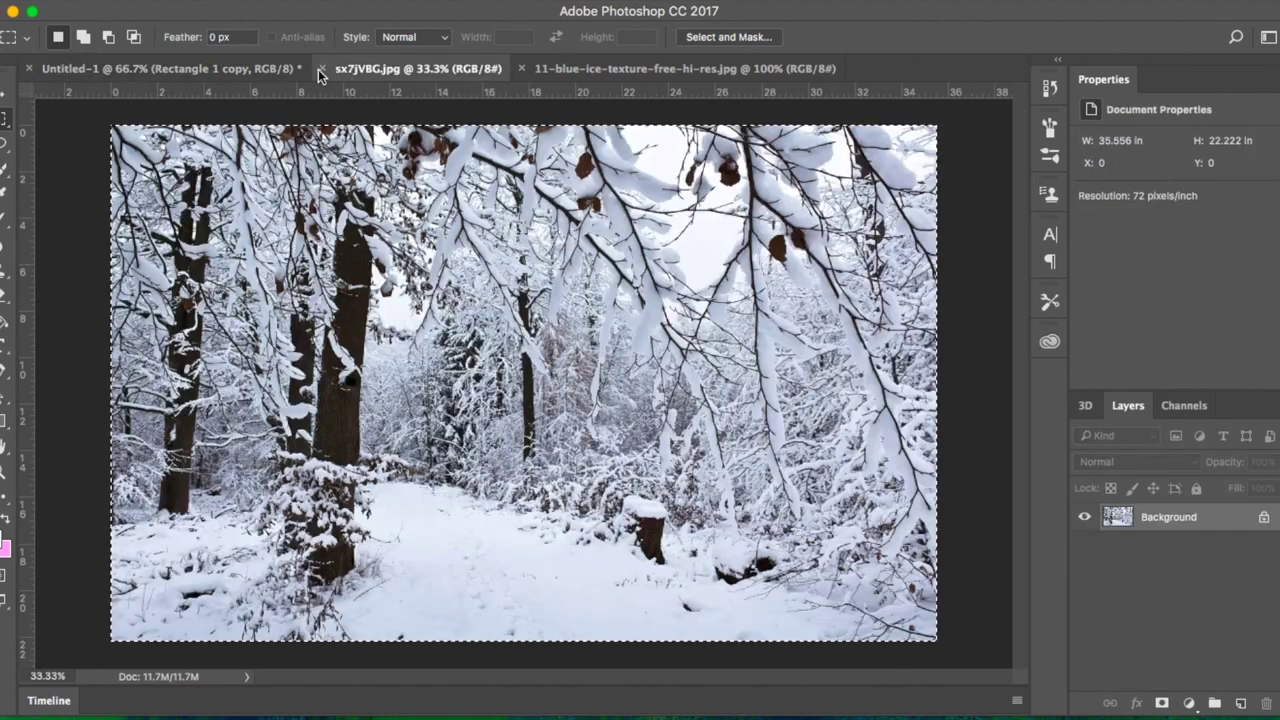
left_click(322, 68)
Paste the ice texture into the logo document and stretch it to cover the entire canvas.
key("super+v")
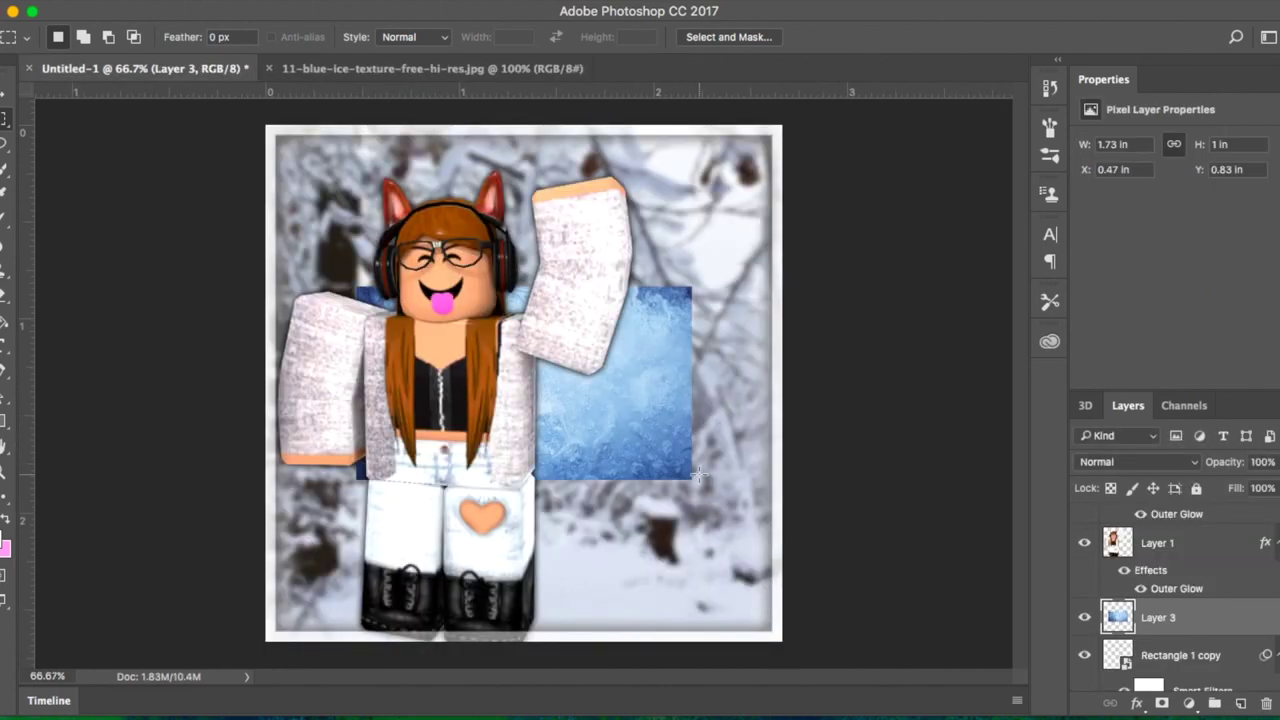
left_click(3, 96)
left_click_drag(348, 277, 265, 117)
left_click_drag(690, 478, 790, 641)
Lower the ice texture layer's opacity to 39% and commit its transform.
scroll(1160, 623, "down", 3)
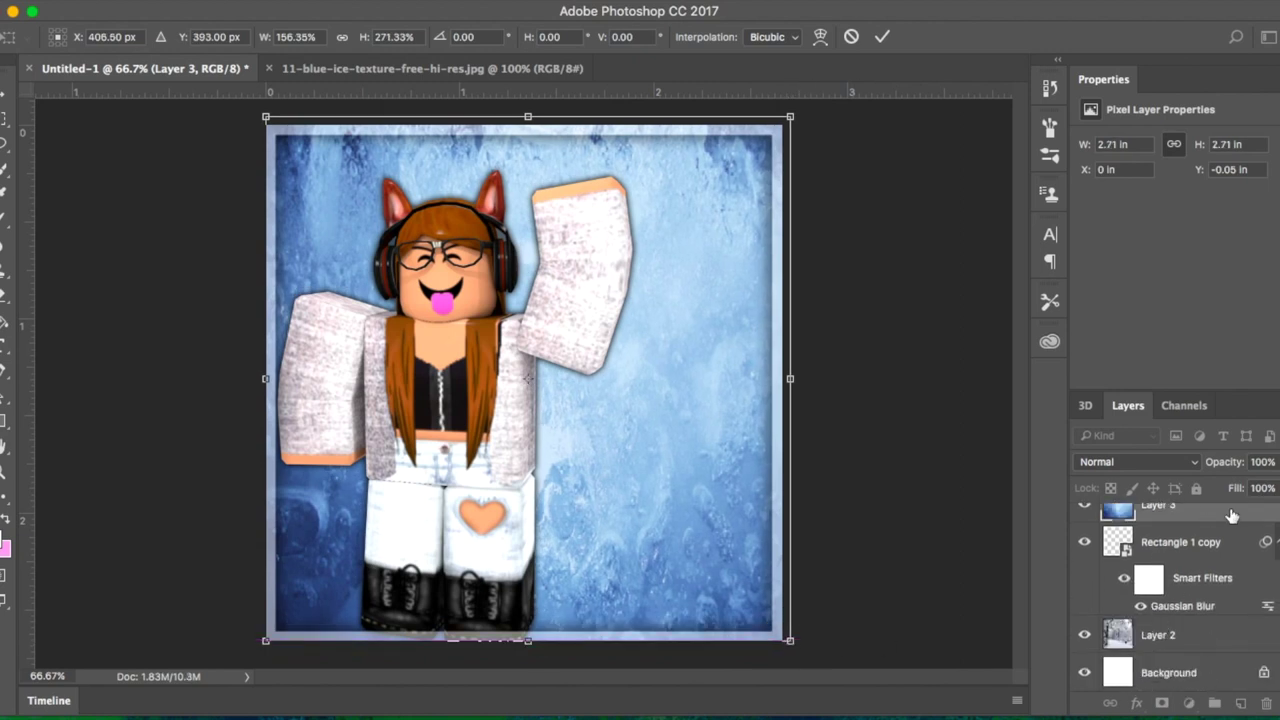
left_click(1277, 462)
left_click_drag(1266, 487, 1234, 488)
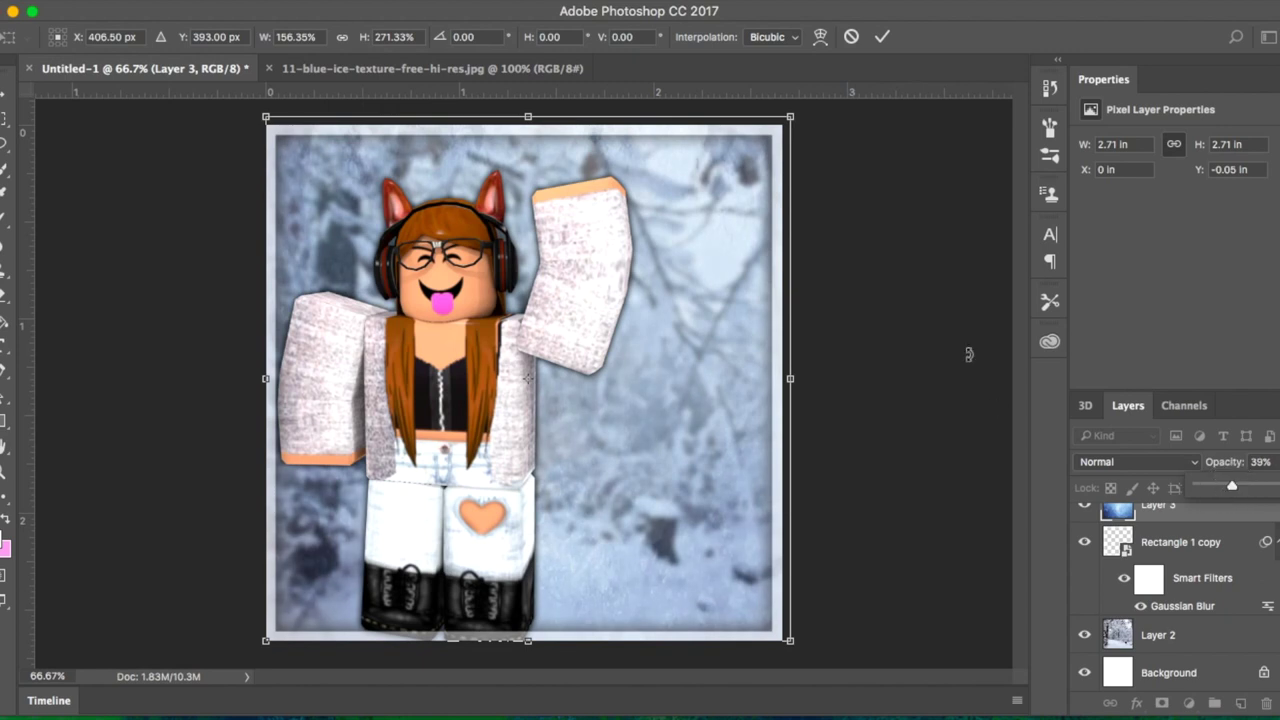
left_click(1197, 624)
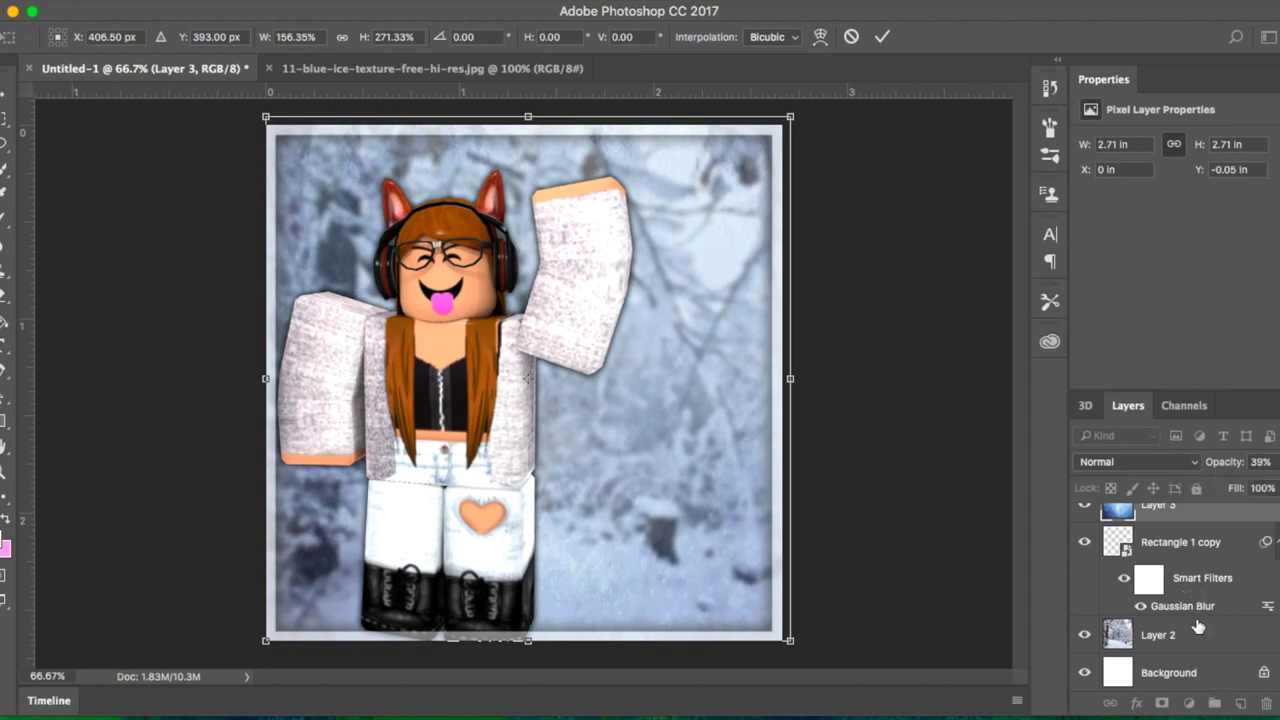
scroll(1226, 652, "up", 4)
key("Return")
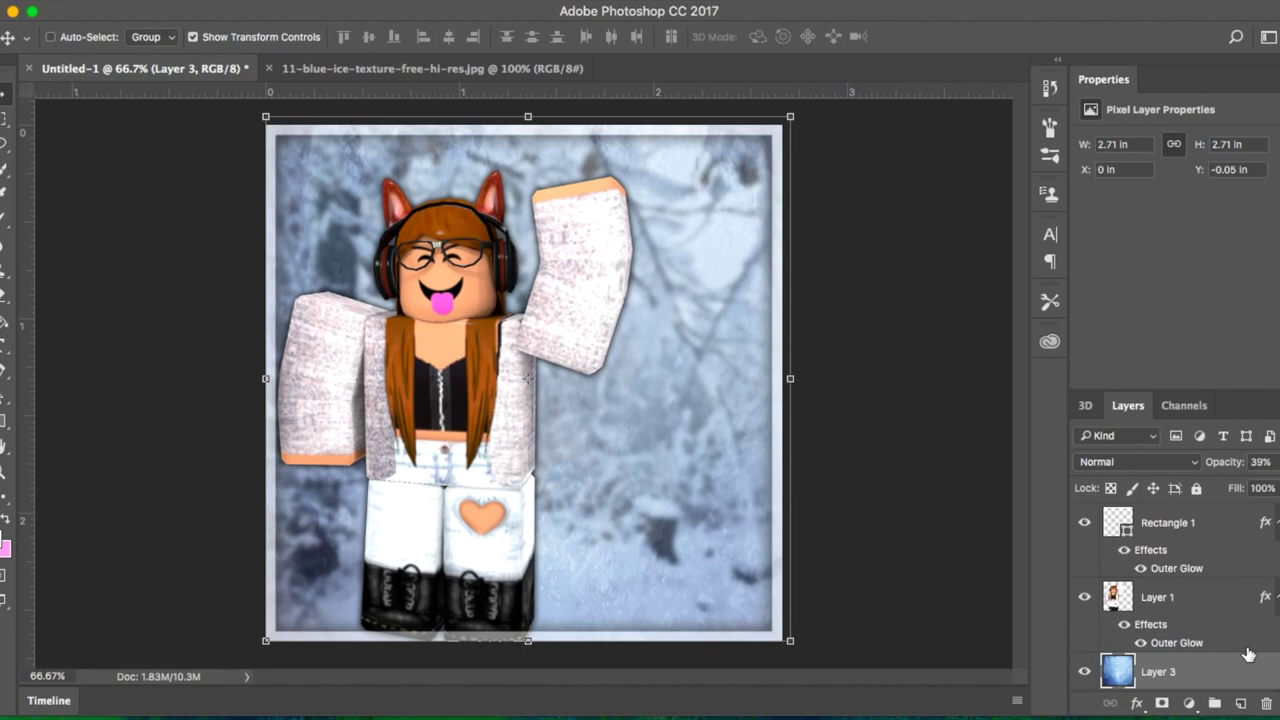
Apply a Photo Filter to the avatar layer using custom colour 2700ec at 21% density.
scroll(1248, 654, "down", 3)
scroll(1160, 636, "up", 4)
left_click(1160, 600)
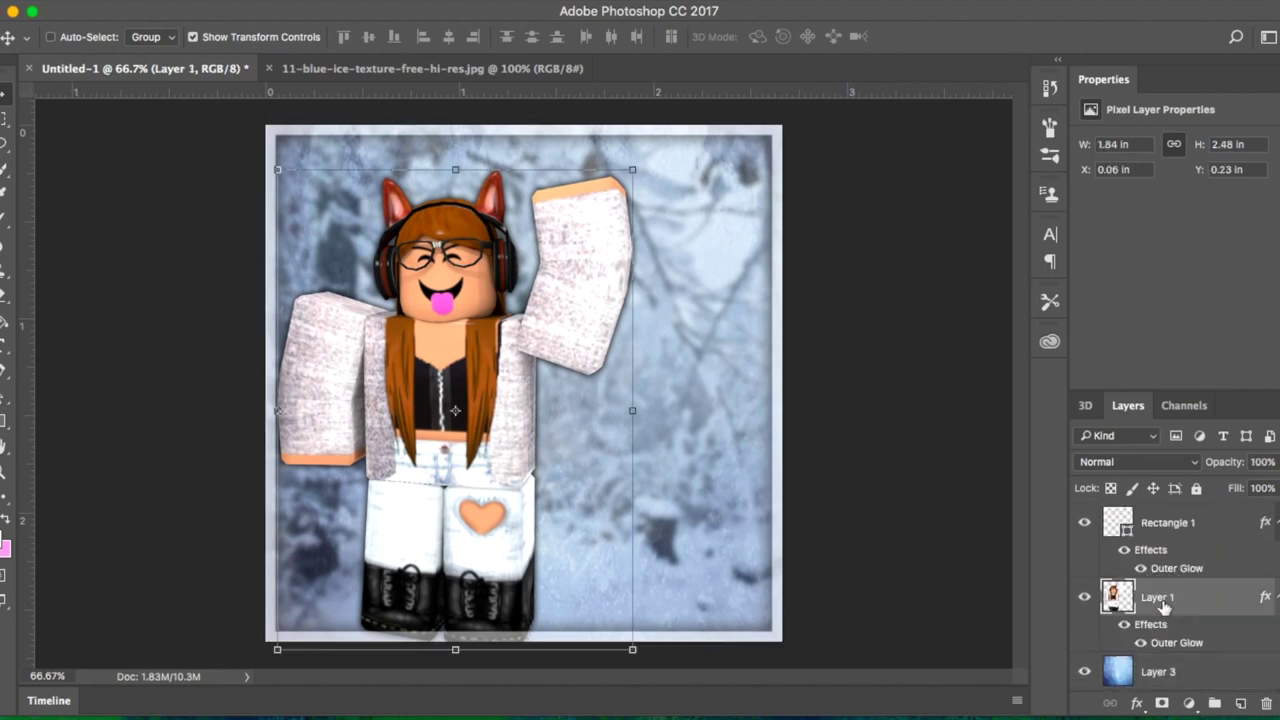
left_click(496, 1)
mouse_move(300, 40)
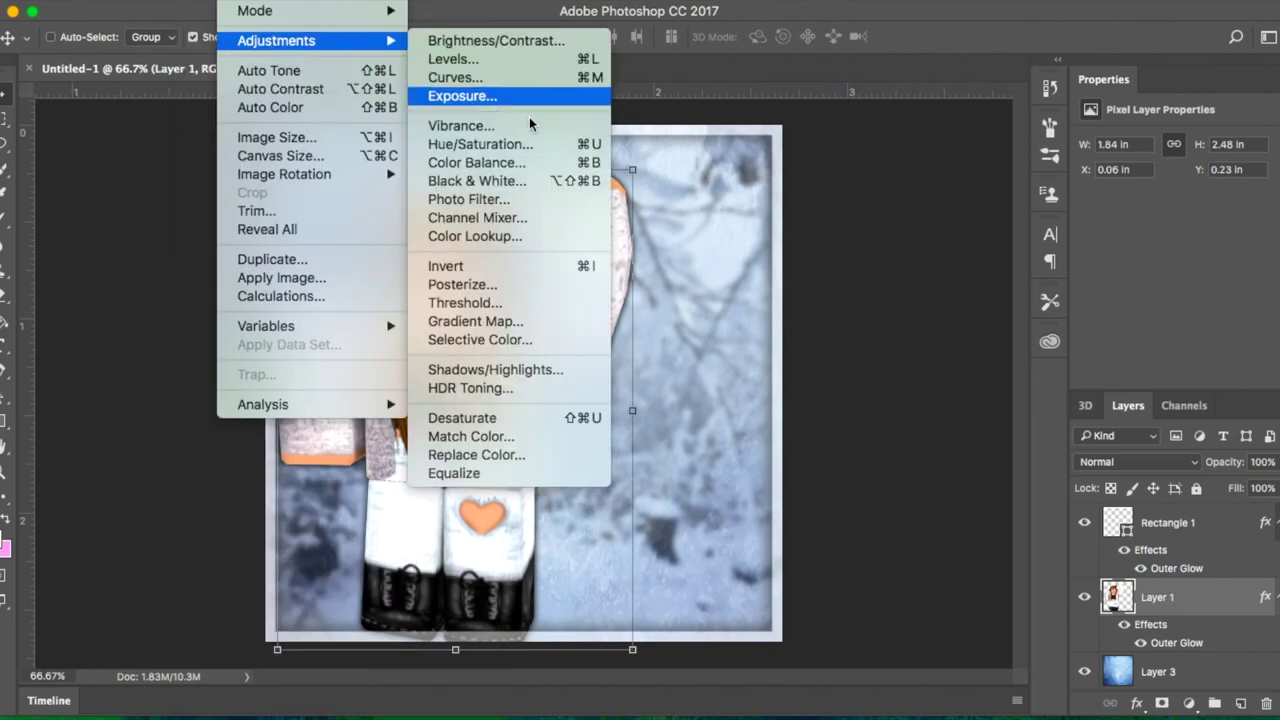
left_click(508, 200)
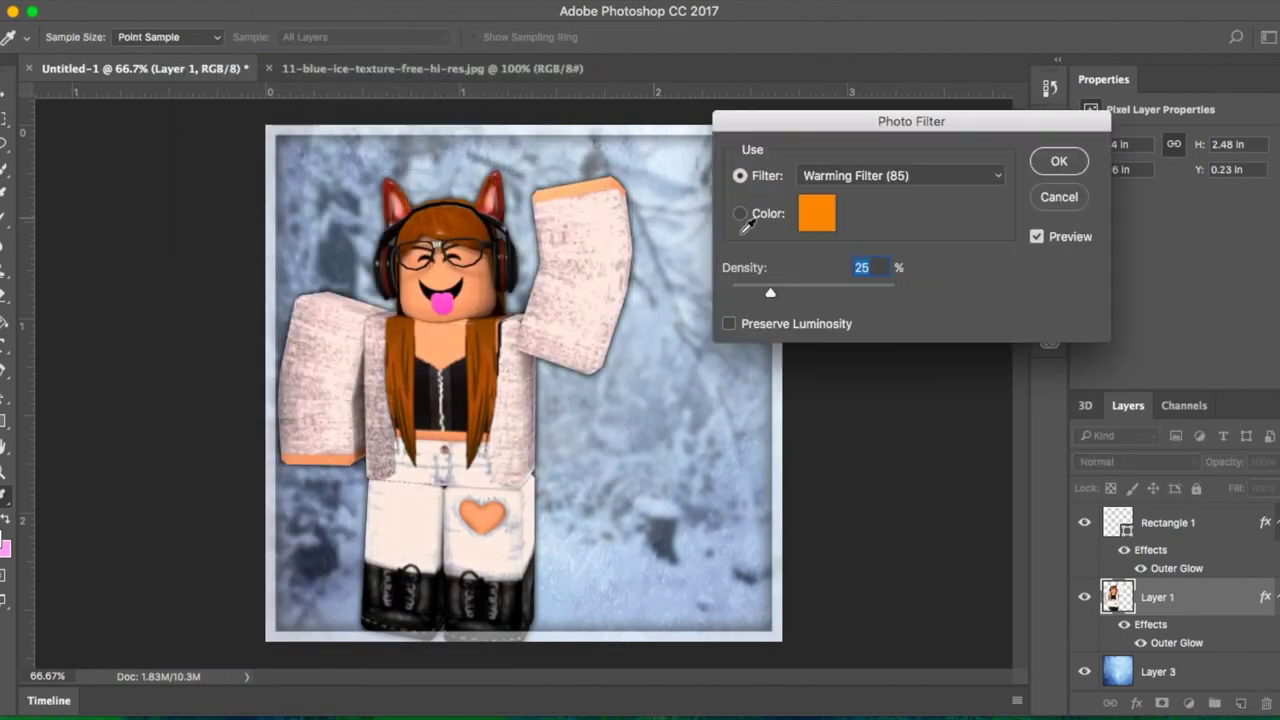
left_click(752, 216)
left_click(822, 215)
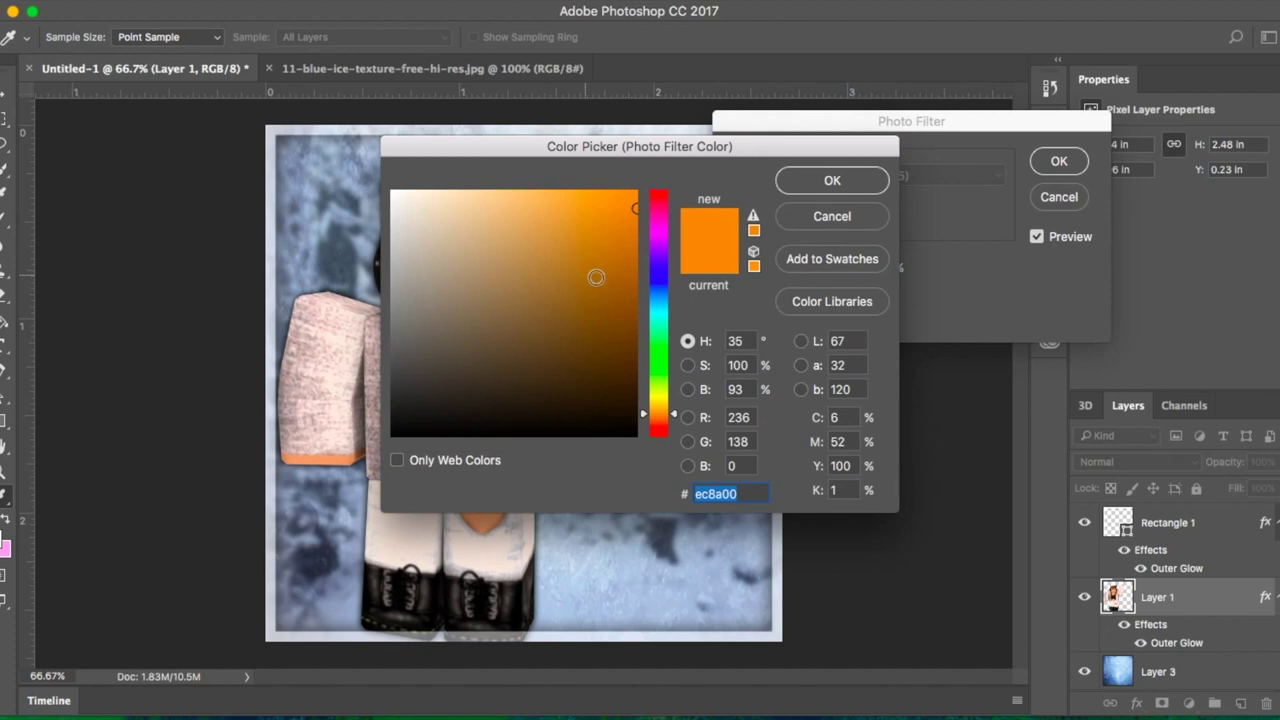
left_click(654, 277)
left_click_drag(654, 277, 654, 266)
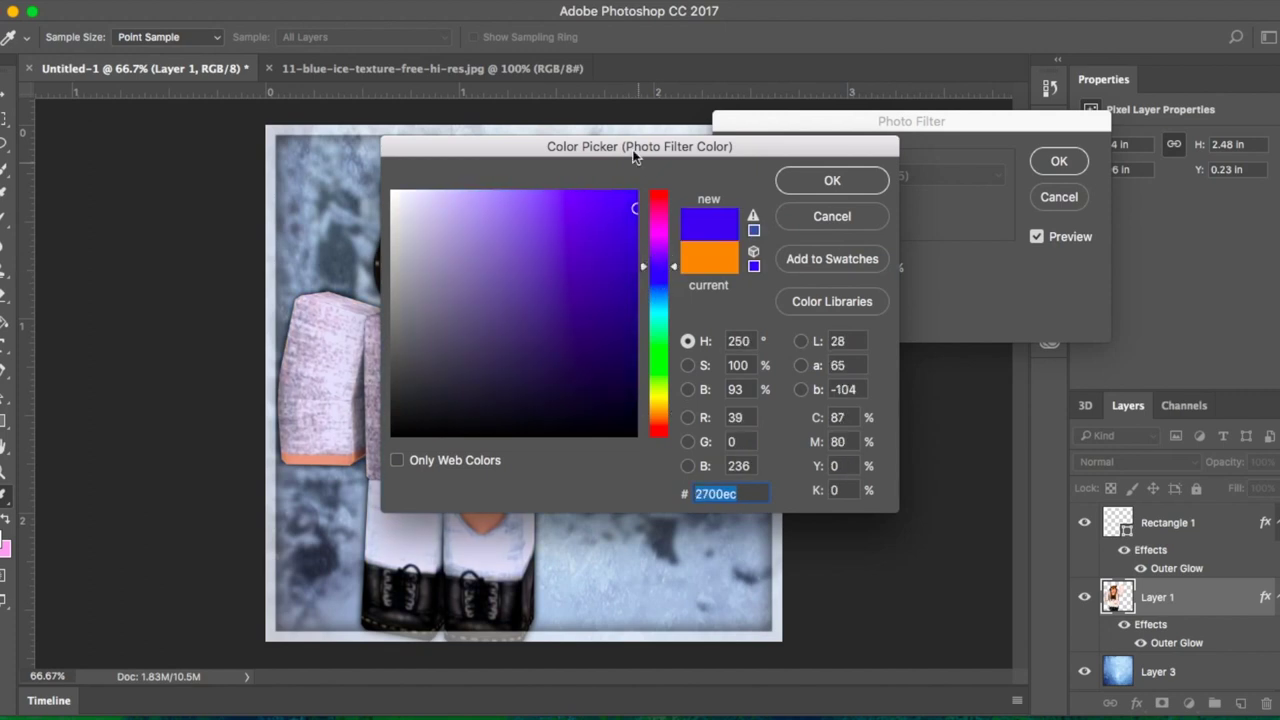
left_click_drag(633, 155, 1041, 168)
left_click(1248, 207)
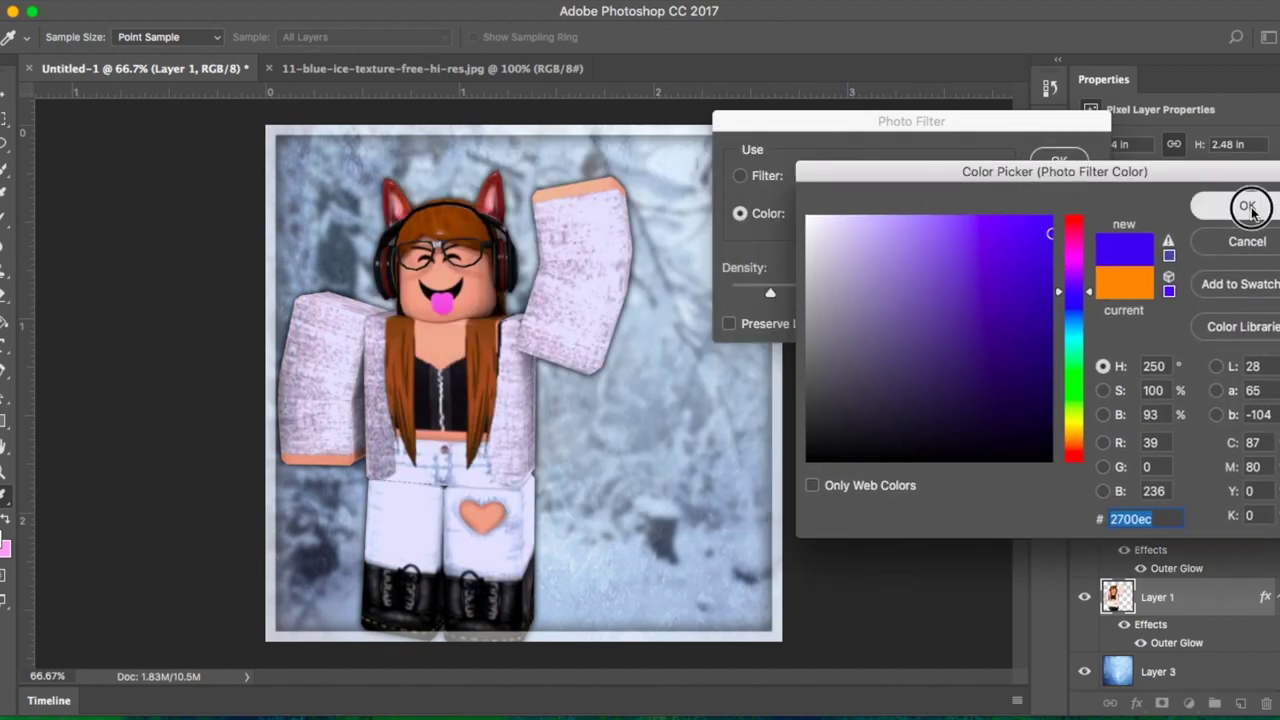
left_click_drag(772, 289, 764, 292)
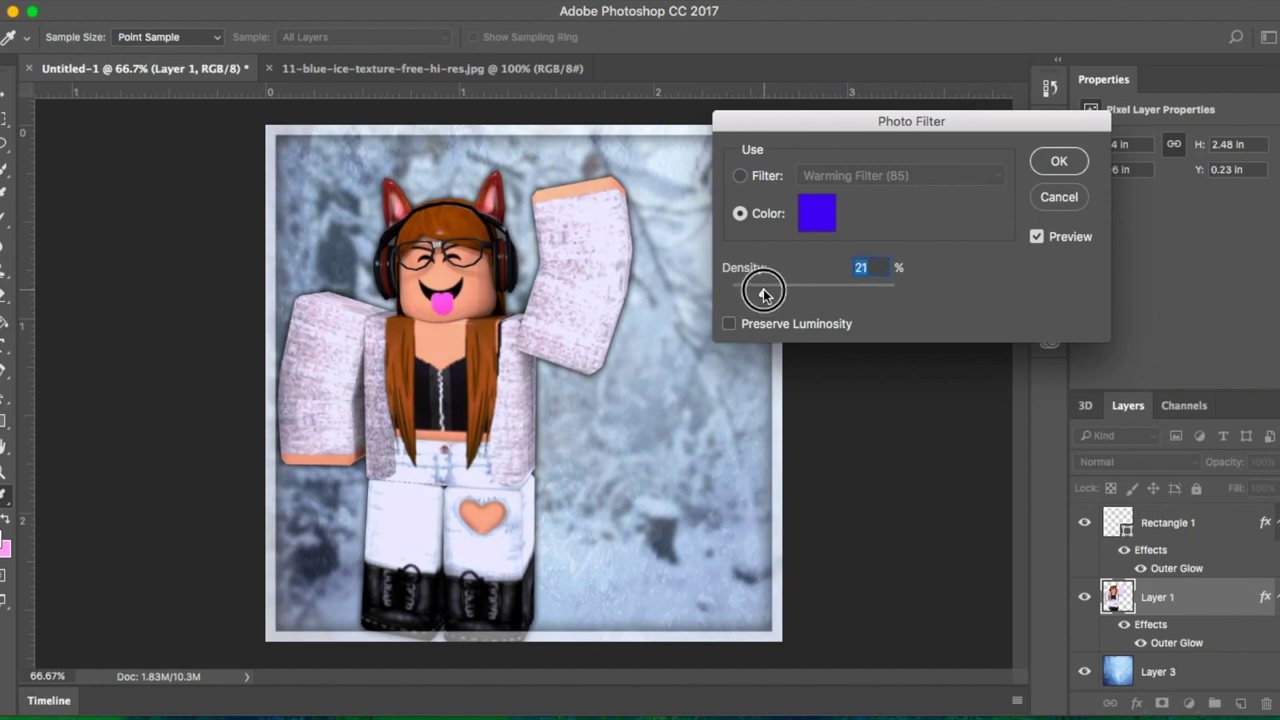
left_click(1074, 154)
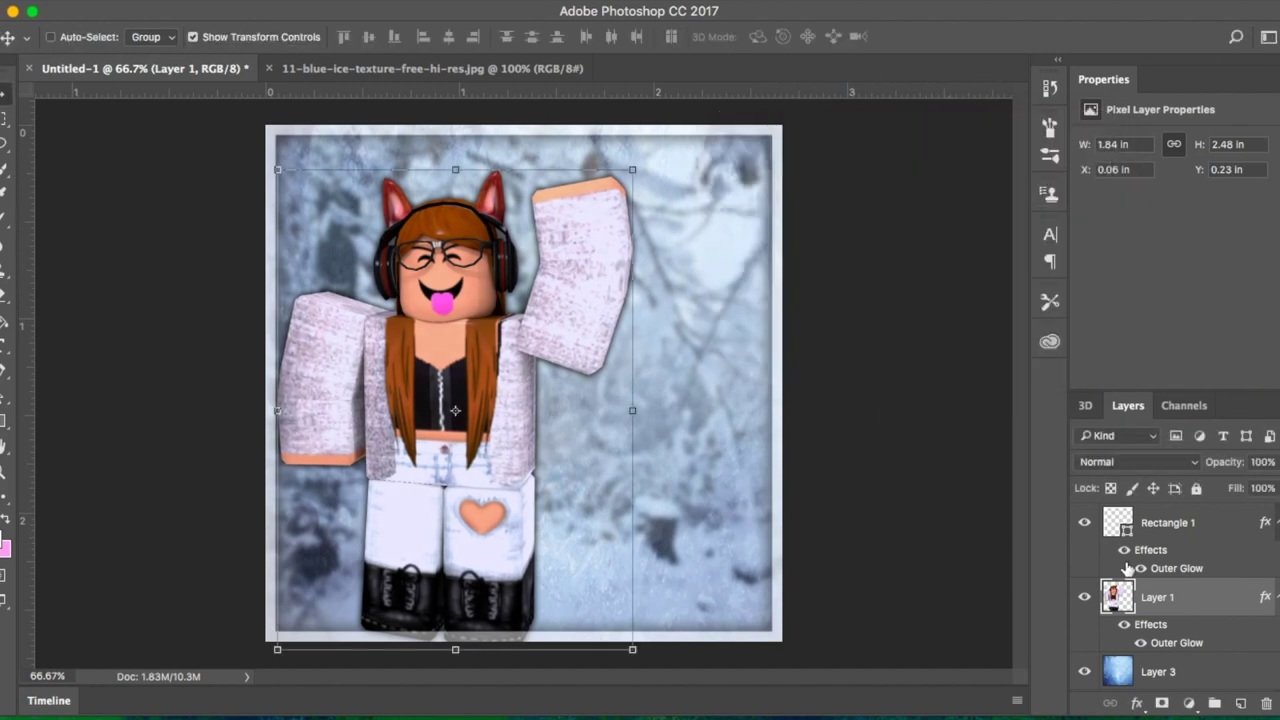
Select the ice texture layer, Layer 3.
scroll(1191, 522, "down", 4)
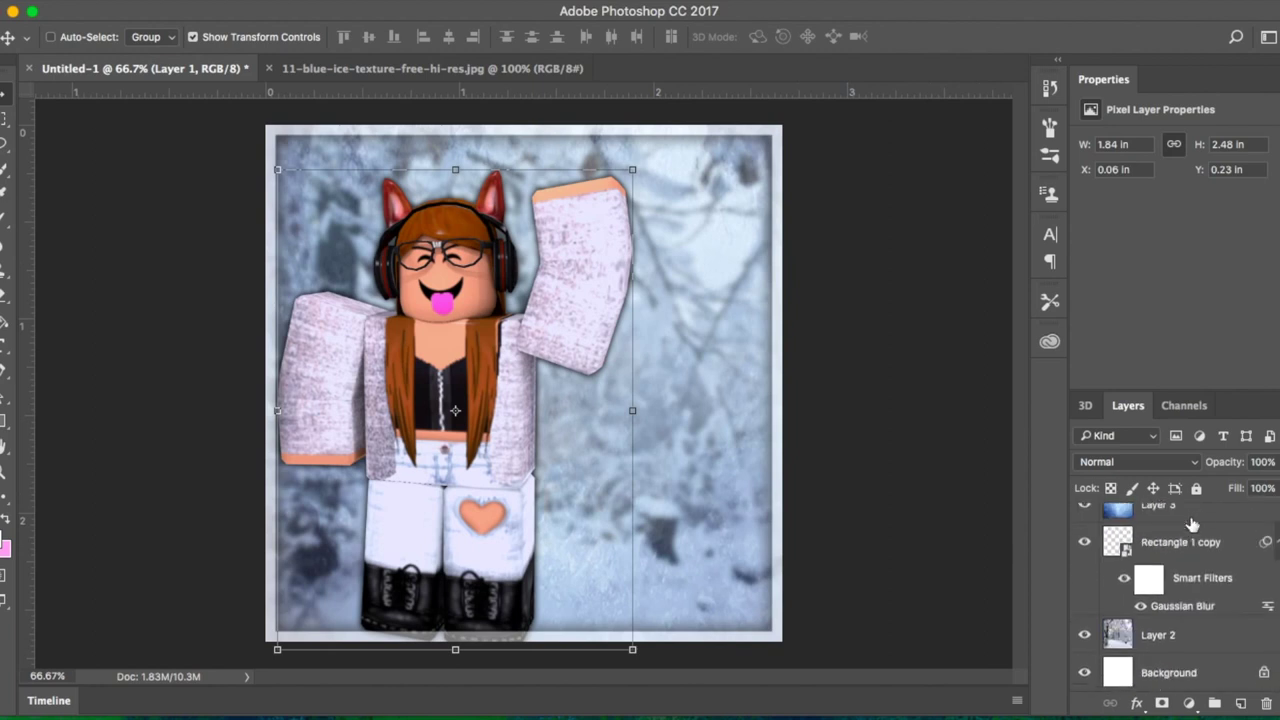
scroll(1192, 541, "up", 2)
left_click(1190, 552)
scroll(1190, 555, "down", 2)
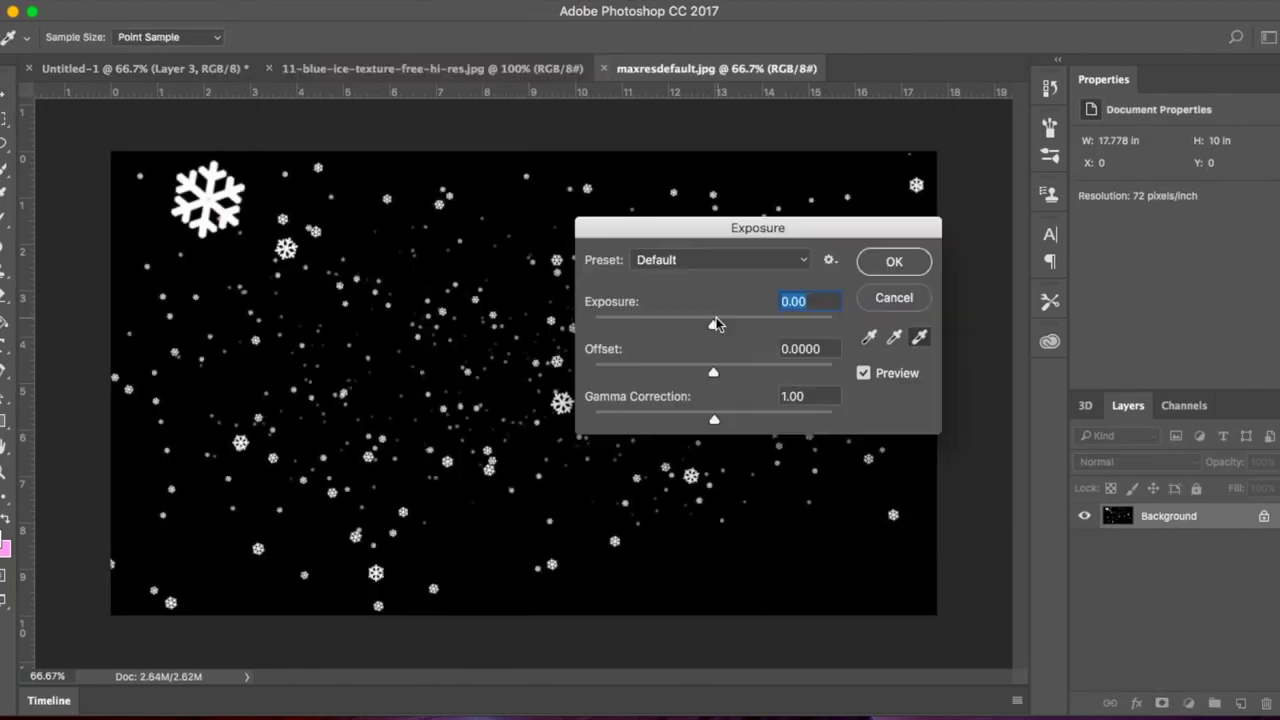
Brighten the snowflake image maxresdefault.jpg with an Exposure adjustment of 2.81.
type("2.81")
key("Tab")
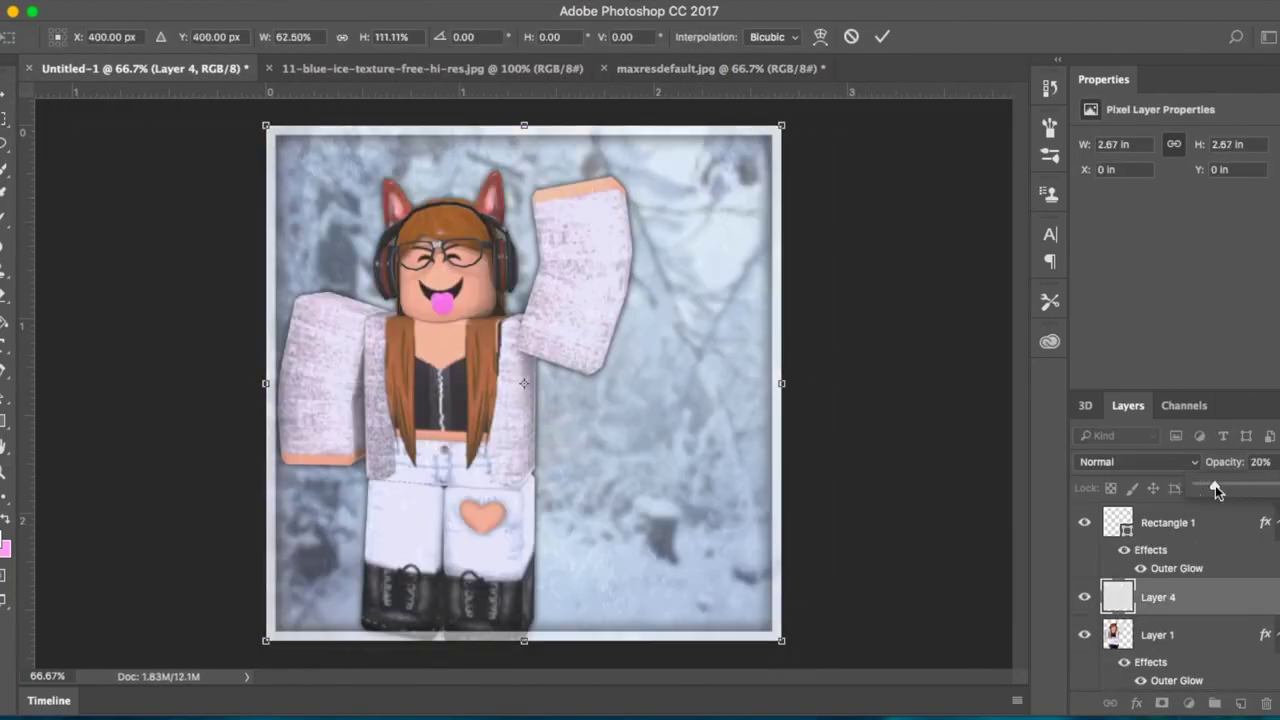
Erase the pasted snow overlay on Layer 4 where it covers the avatar's face and body.
key("e")
left_click(70, 37)
left_click_drag(440, 240, 400, 528)
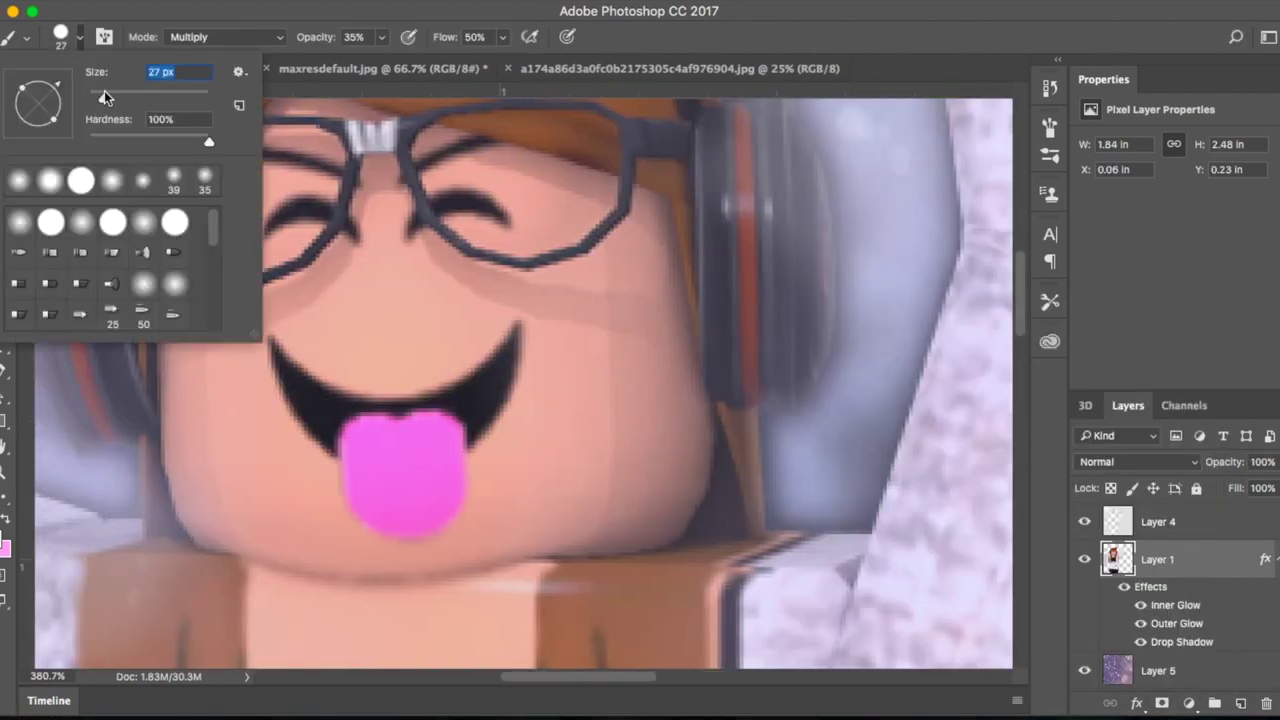
Set the username text in Reklame Script DEMO at 16 pt and add an outer glow to it.
left_click(183, 37)
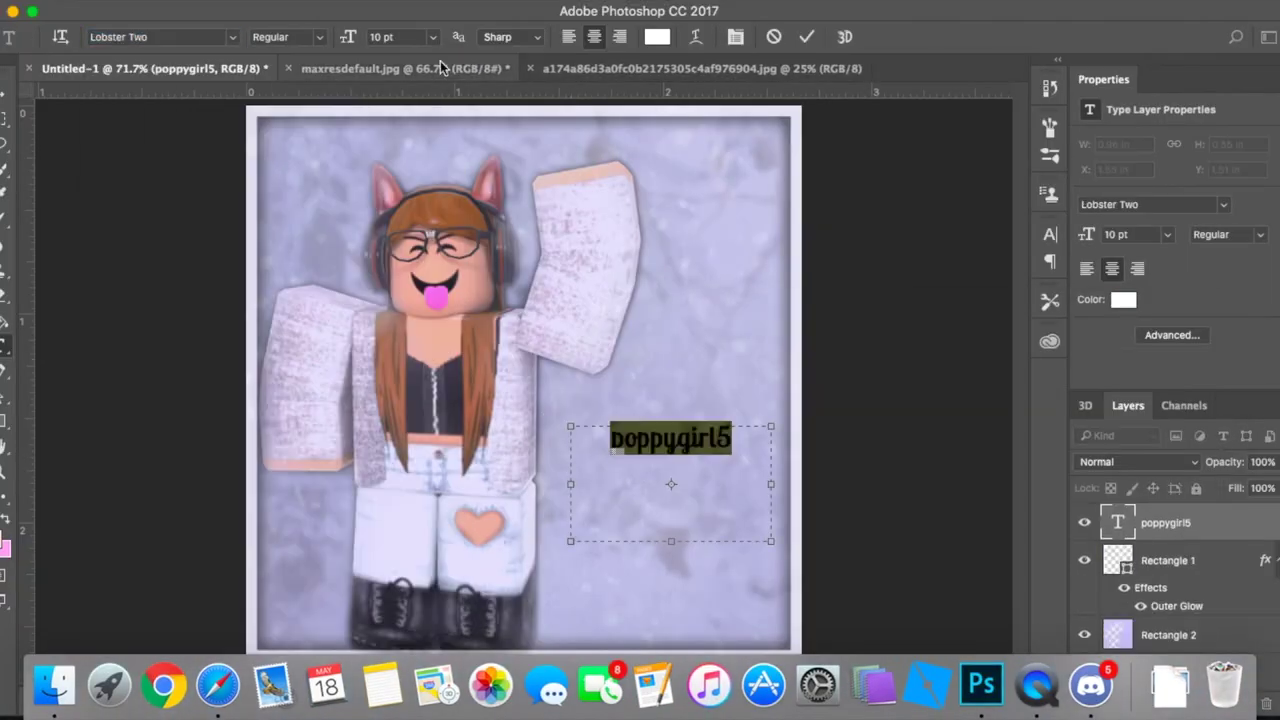
left_click(160, 37)
scroll(341, 490, "down", 15)
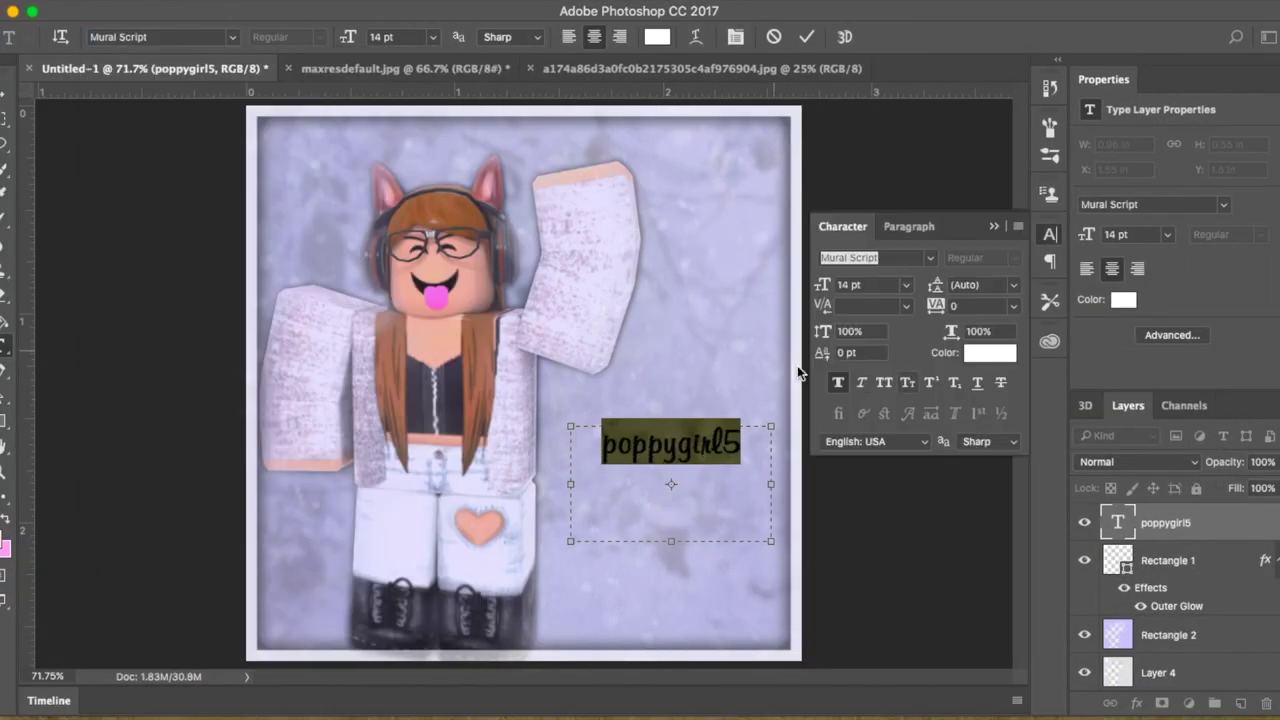
left_click(160, 37)
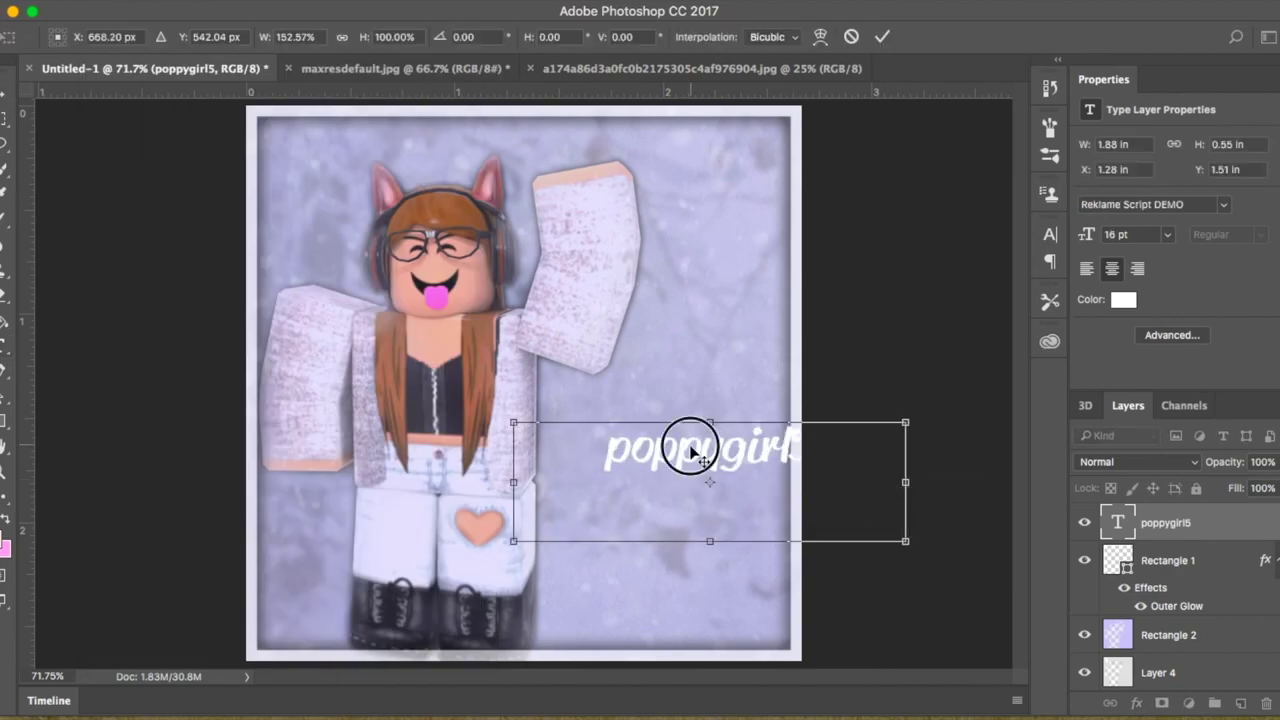
right_click(1206, 527)
left_click(1080, 533)
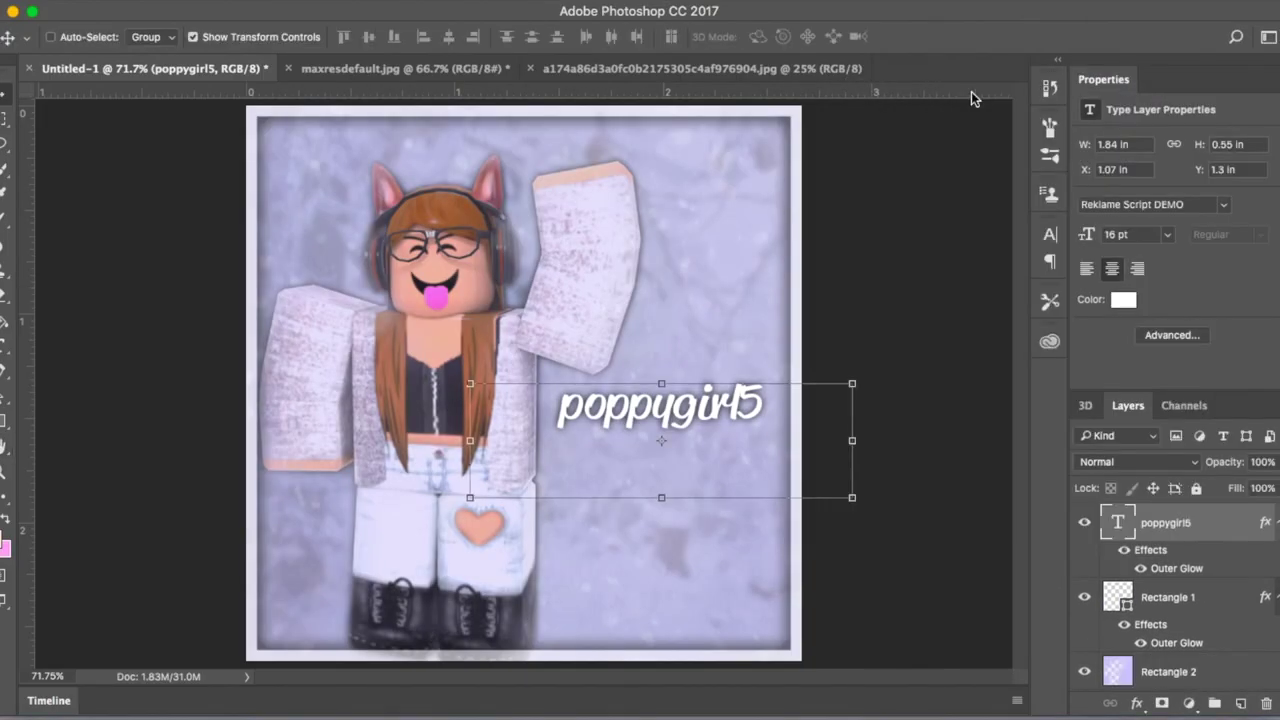
Try the light flare image 1.jpg as a 74% opacity overlay beneath the avatar, and delete its layer.
left_click(194, 40)
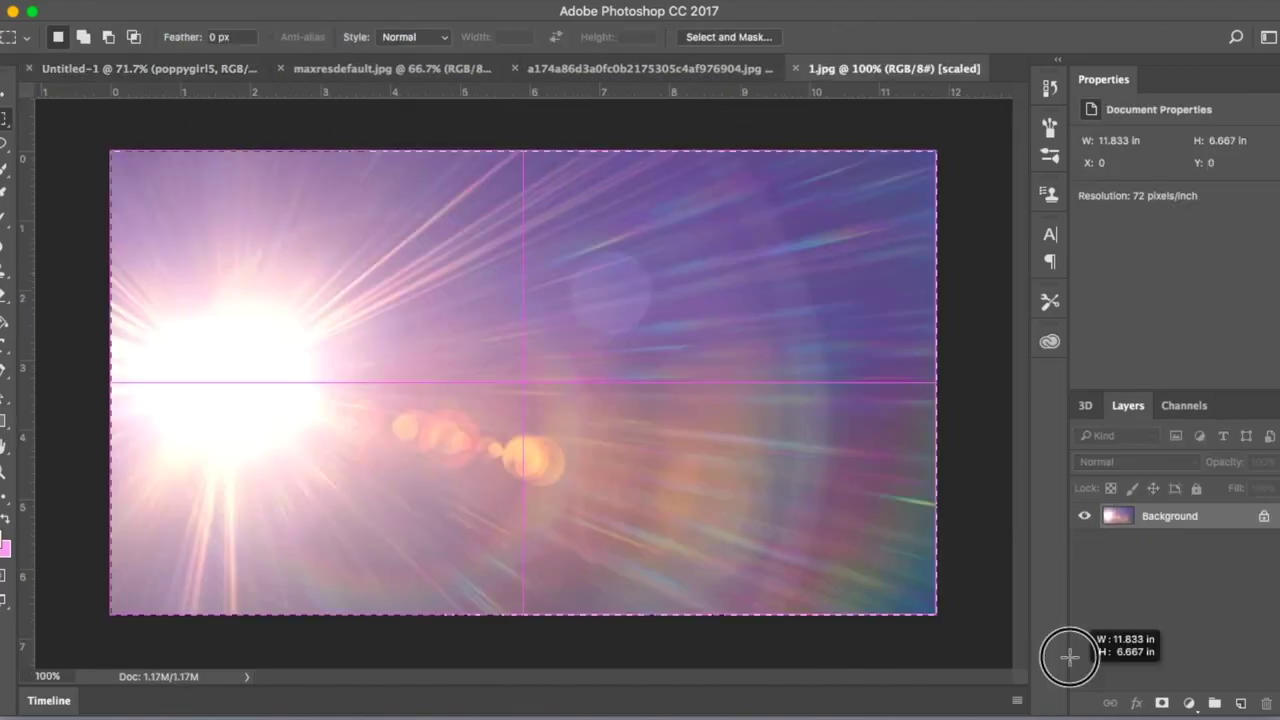
left_click(537, 186)
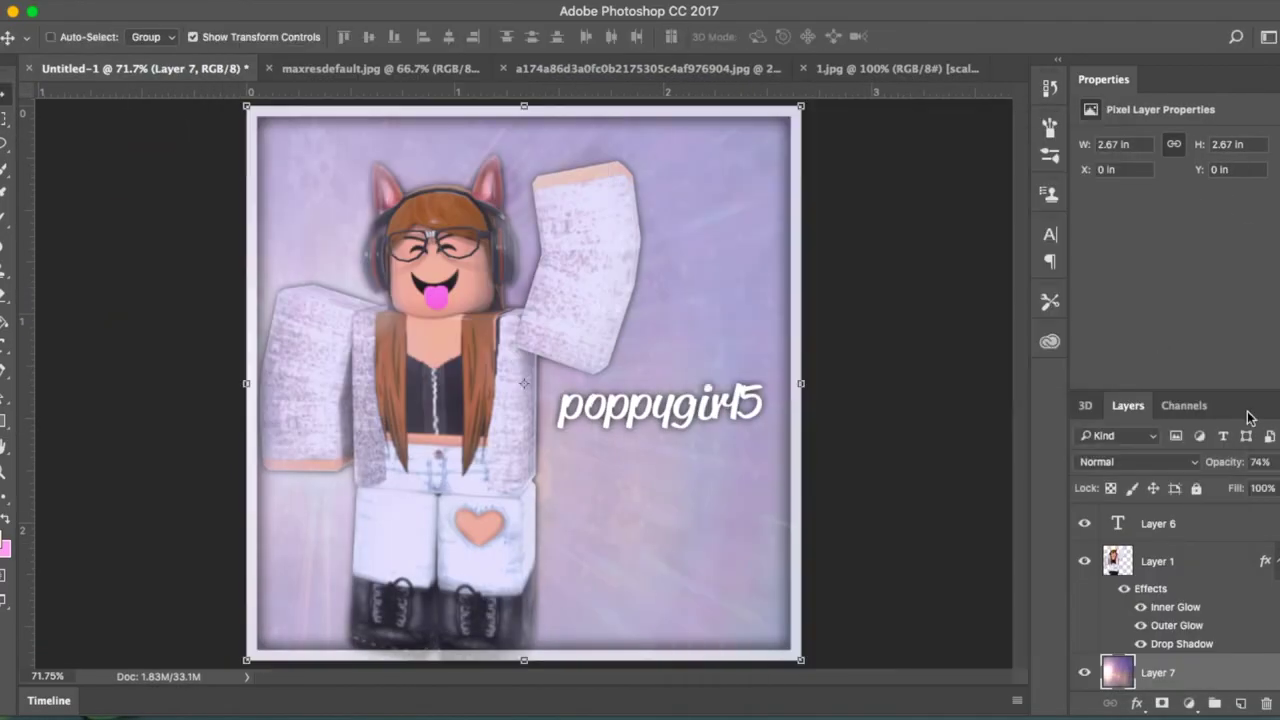
right_click(1120, 549)
left_click(1071, 655)
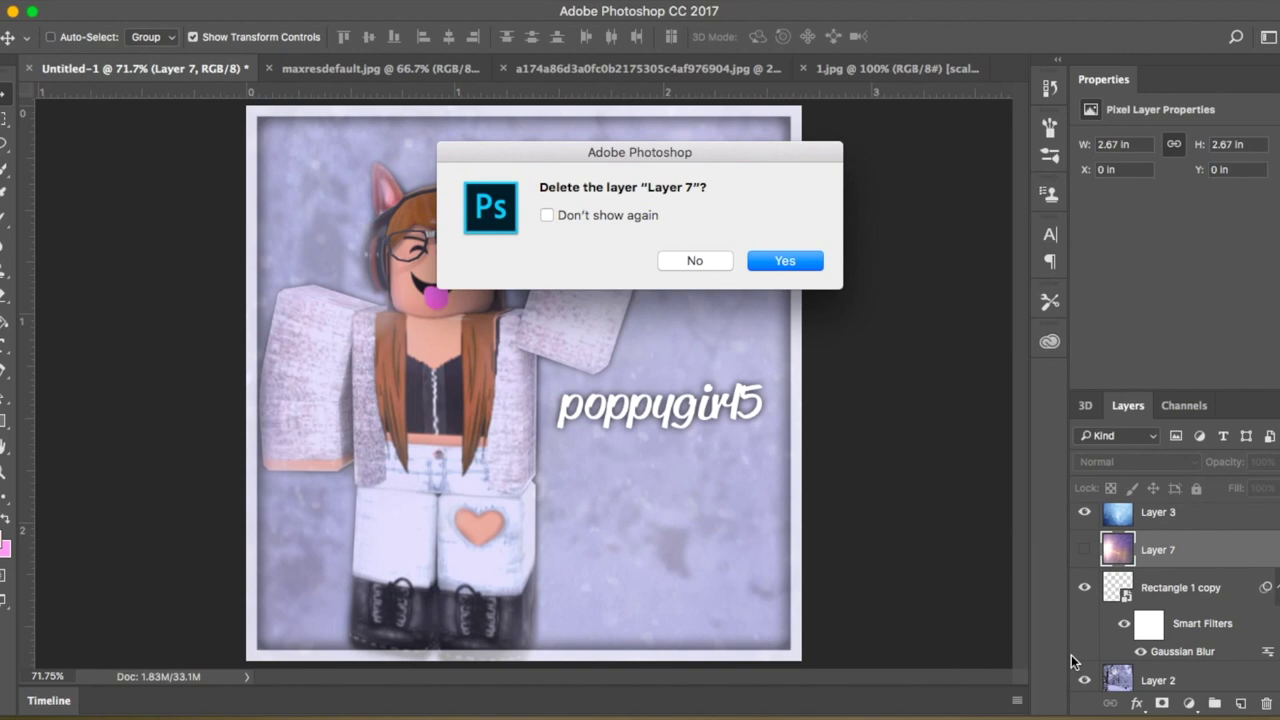
key("Return")
Move the lavender Rectangle 2 layer beneath the avatar layer in the stacking order.
scroll(1094, 617, "up", 5)
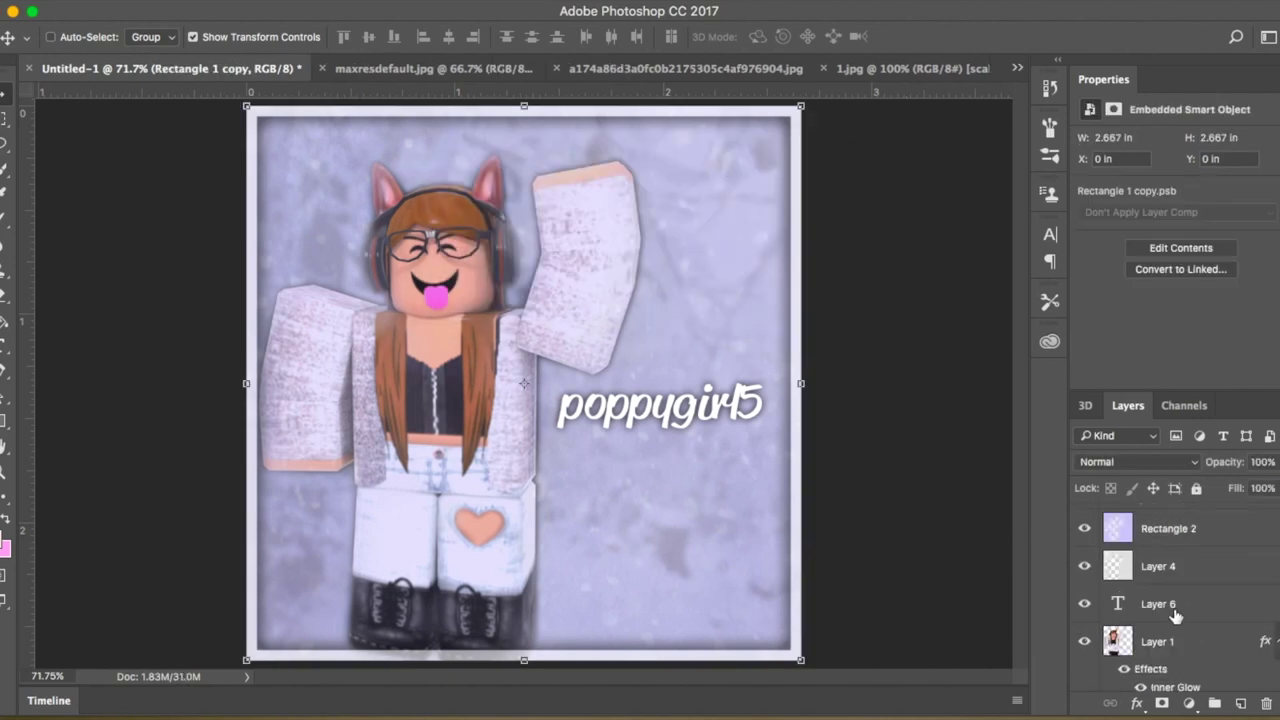
left_click_drag(1170, 531, 1216, 620)
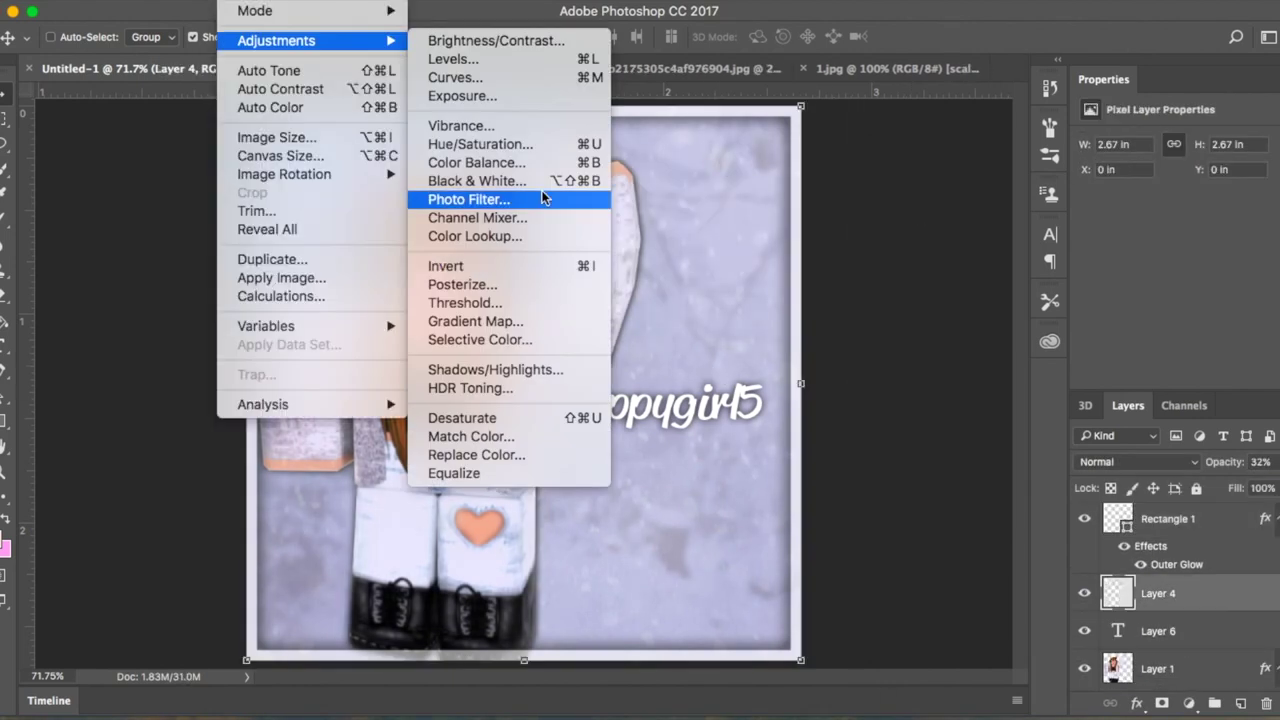
Add an 8 pt Krungthep XEMPLIFY watermark in the canvas's upper-left corner and export the logo as poppgygirl.png to the CREATIONS folder.
left_click(8, 48)
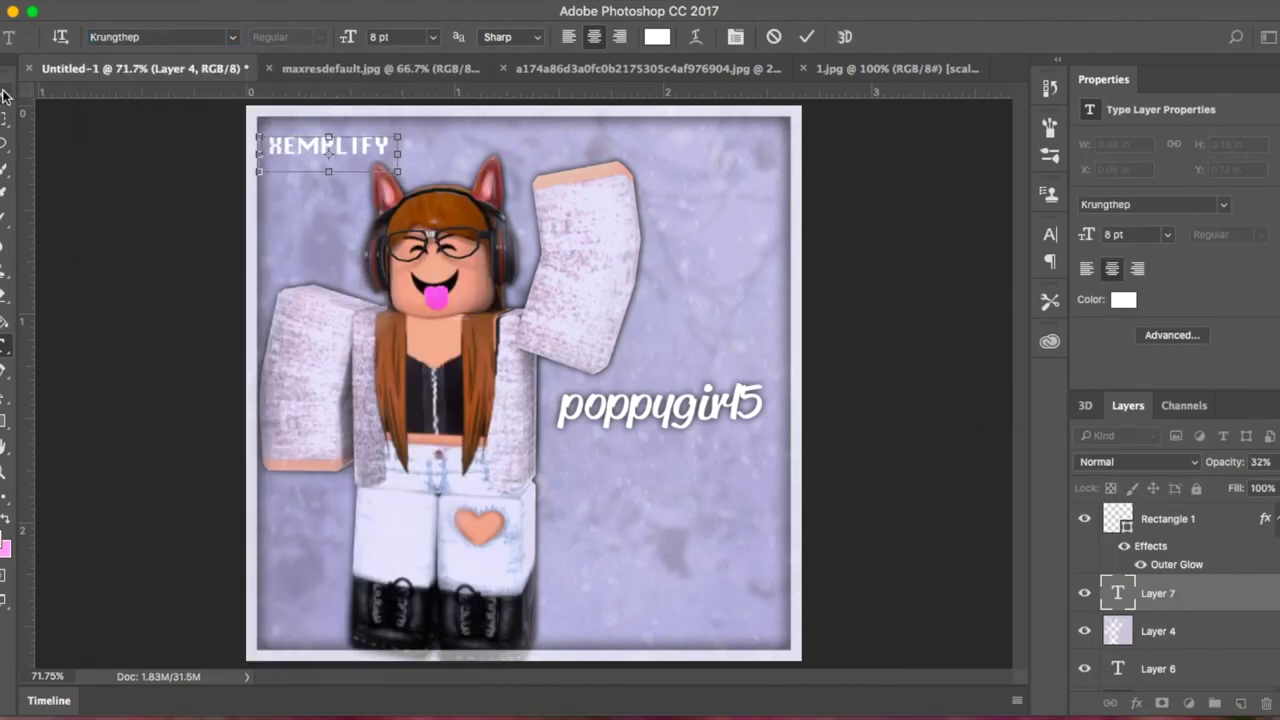
left_click(515, 275)
left_click(1106, 672)
type("poppgygirl")
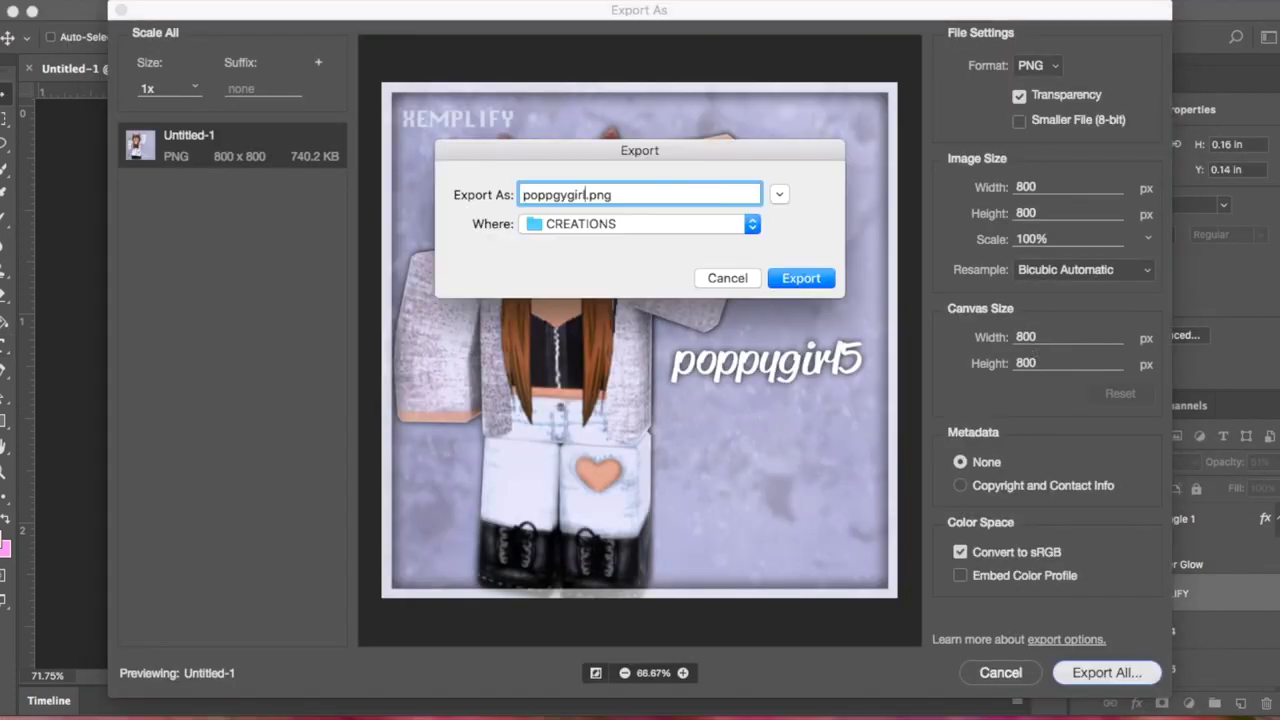